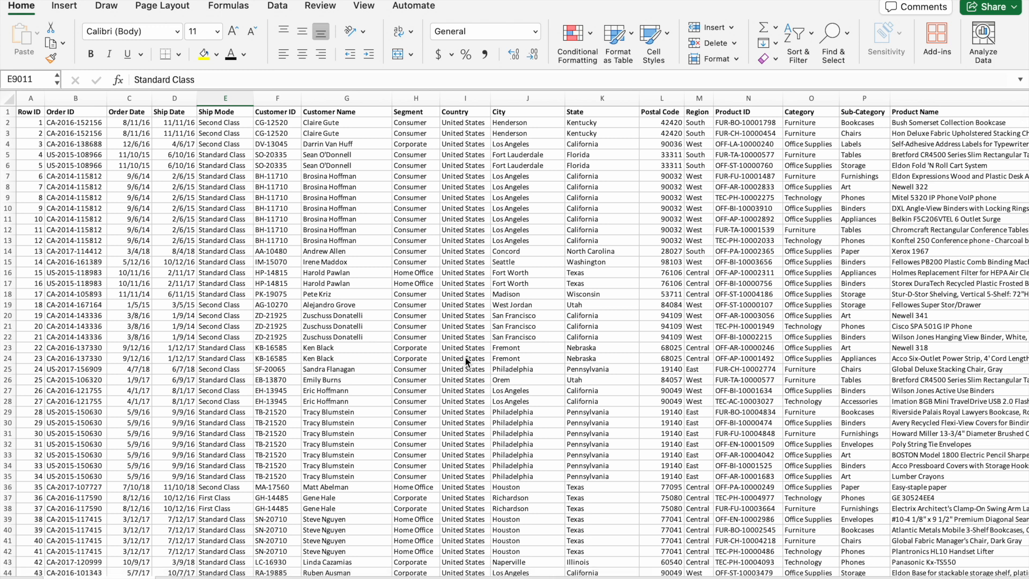
Look through the Superstore order data, checking its columns from Row ID to Sales, Quantity, Discount and Profit
scroll(464, 356, "right", 10)
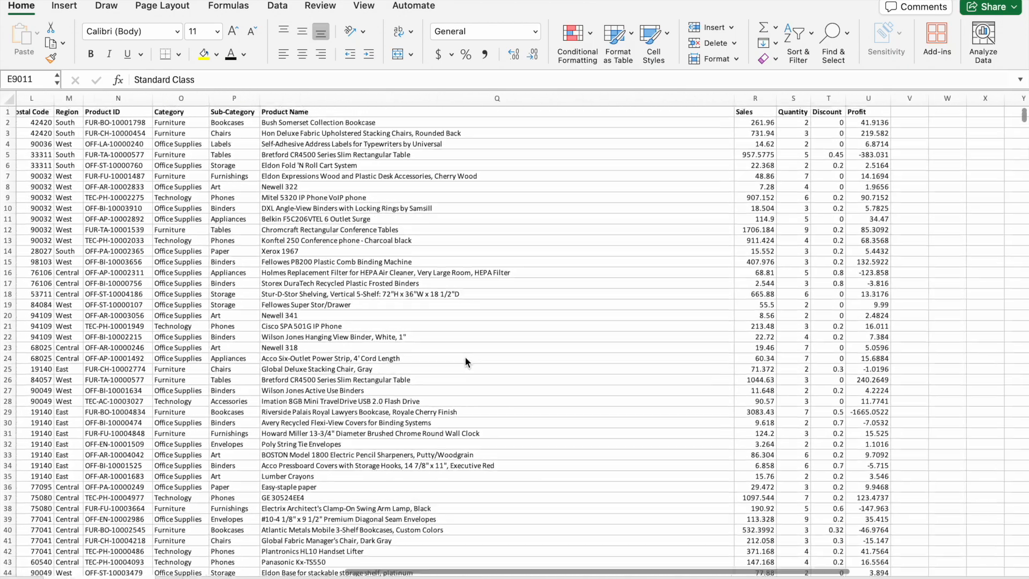
scroll(464, 356, "left", 10)
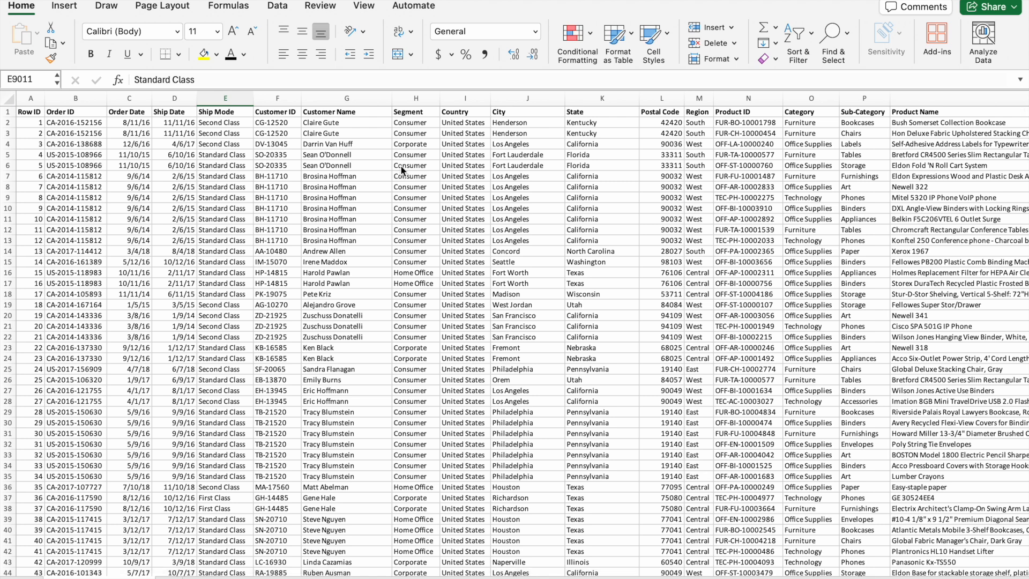
scroll(401, 166, "down", 15)
scroll(401, 166, "up", 15)
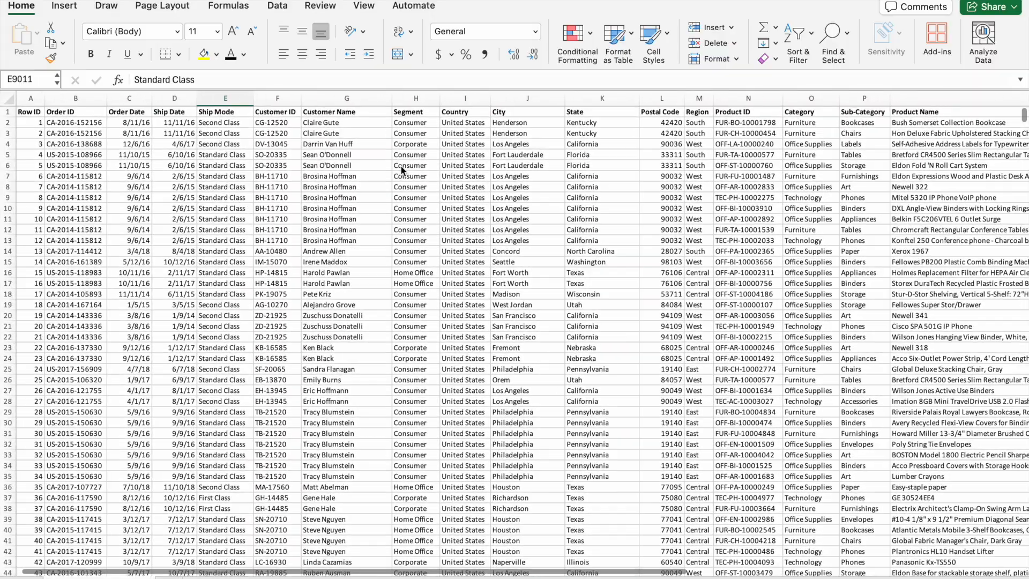
scroll(883, 318, "right", 1)
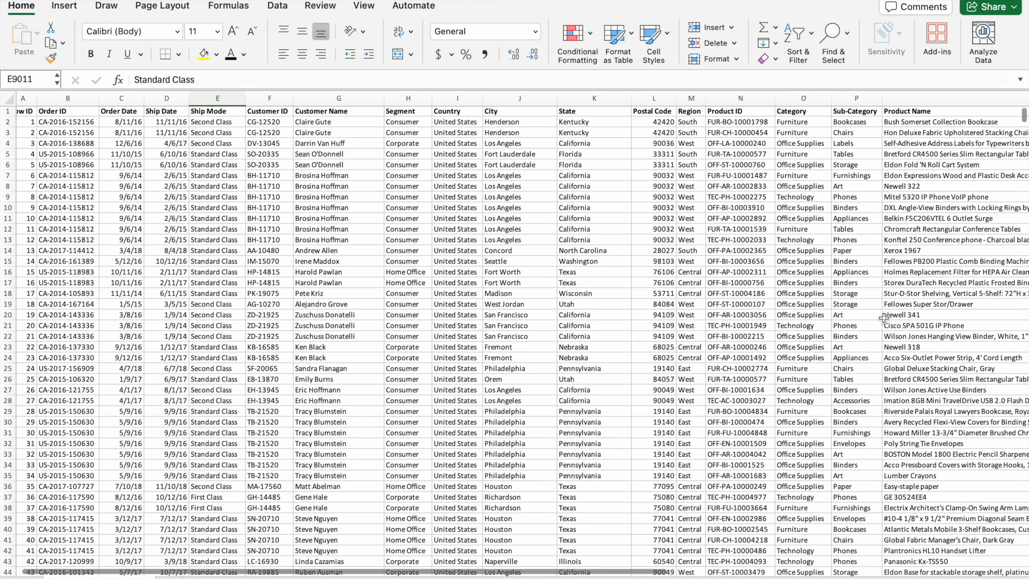
scroll(588, 298, "right", 3)
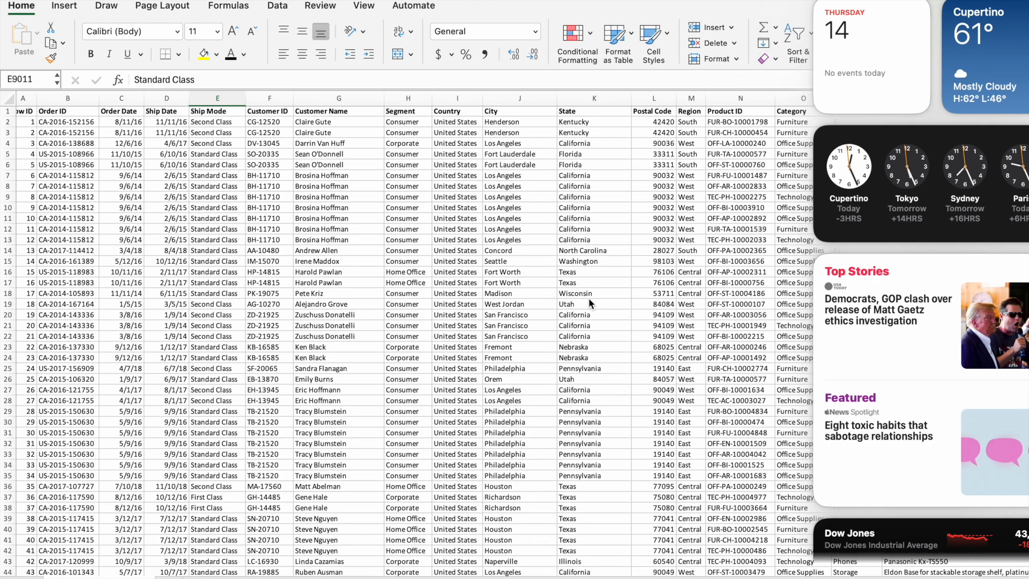
scroll(588, 299, "right", 10)
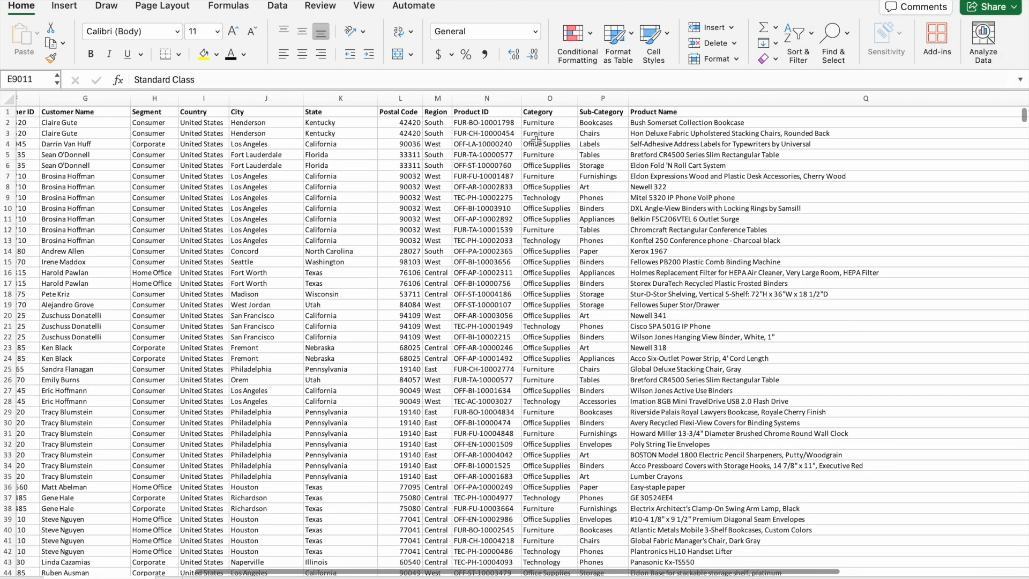
left_click(550, 317)
left_click(589, 327)
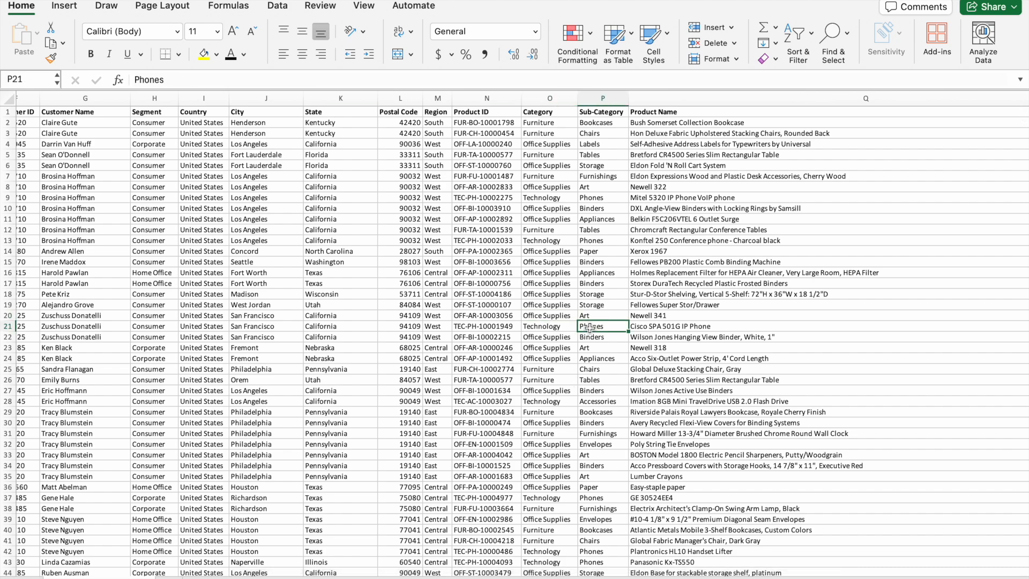
right_click(719, 359)
left_click(648, 355)
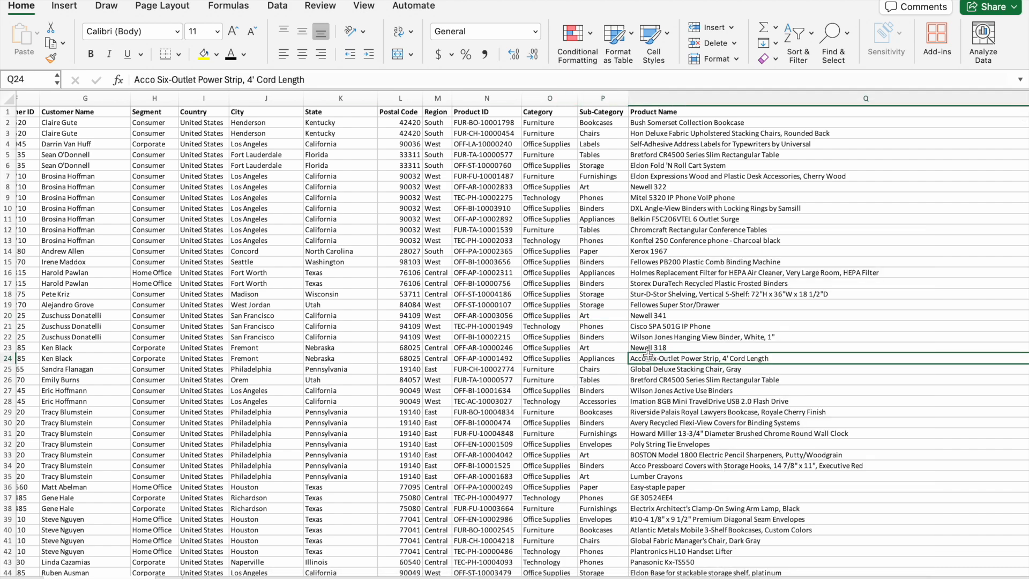
scroll(648, 354, "right", 10)
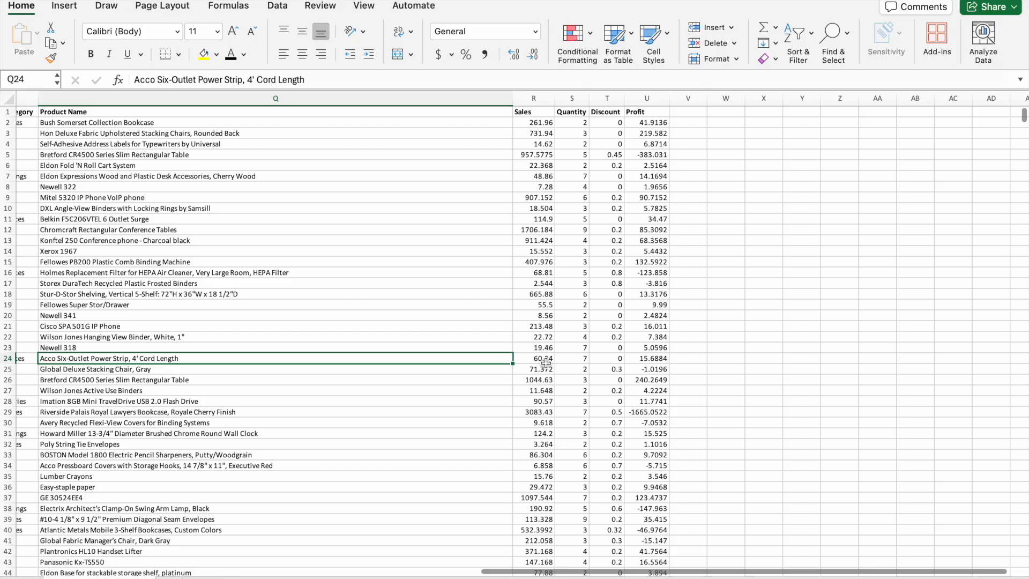
scroll(644, 374, "left", 10)
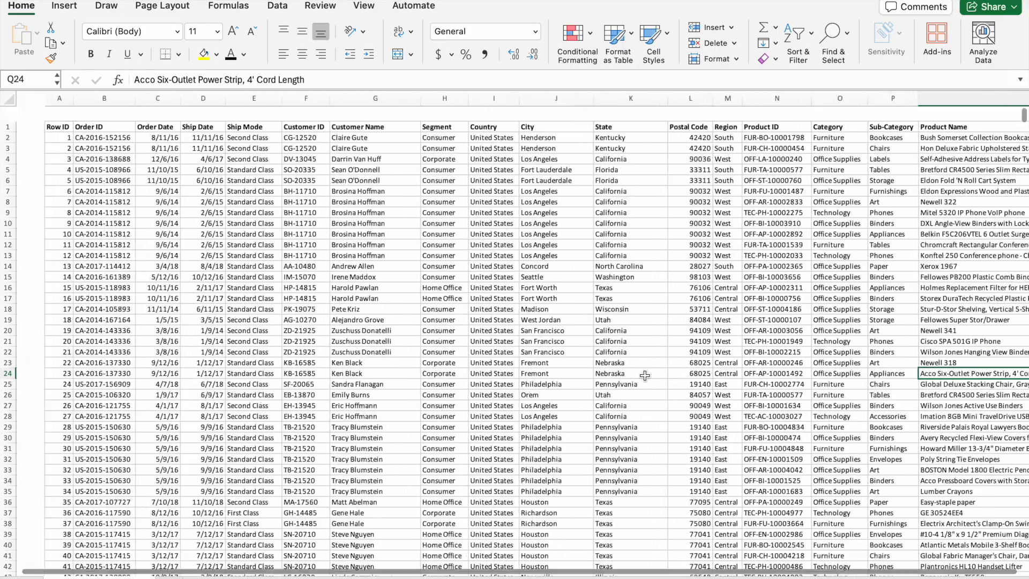
scroll(644, 375, "right", 2)
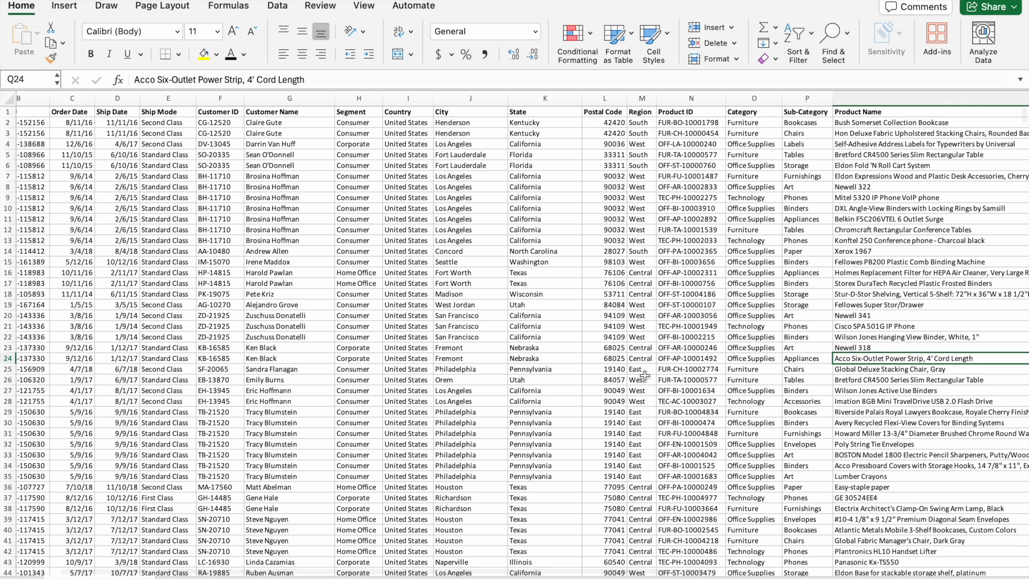
scroll(644, 375, "left", 2)
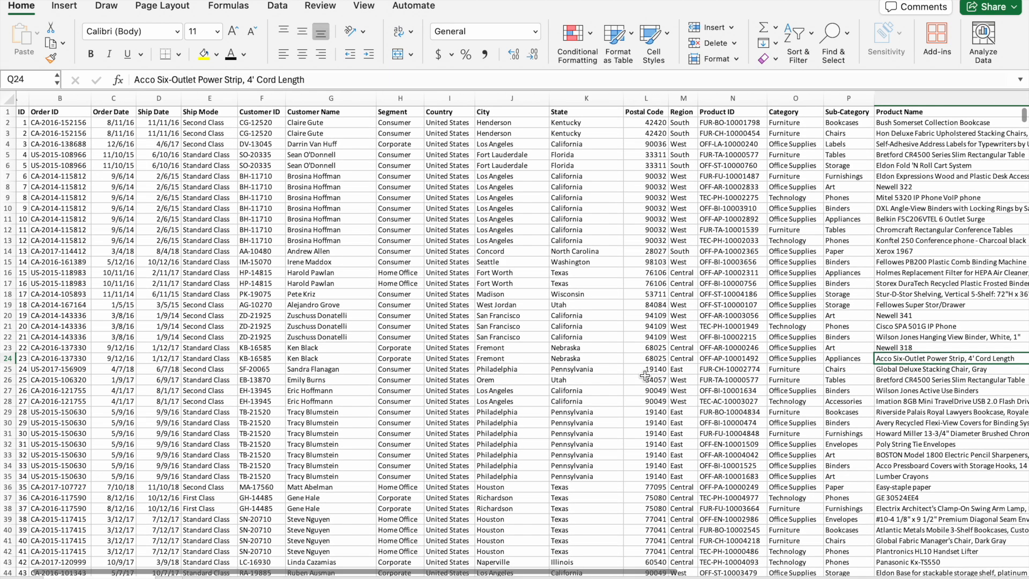
scroll(107, 271, "left", 2)
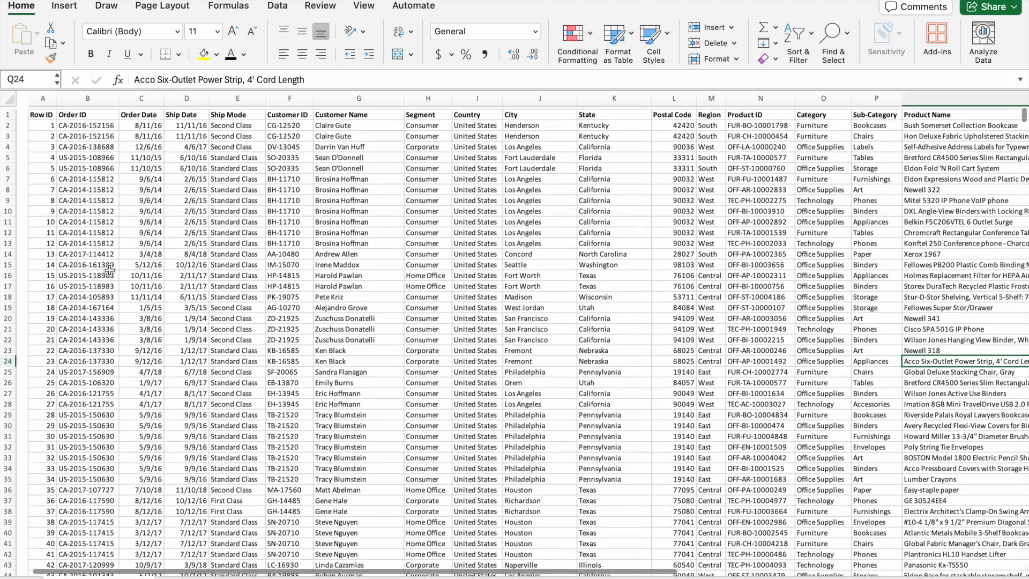
Create a PivotTable from the whole Sample - Superstore sheet, columns A to U, on a new worksheet
left_click(10, 97)
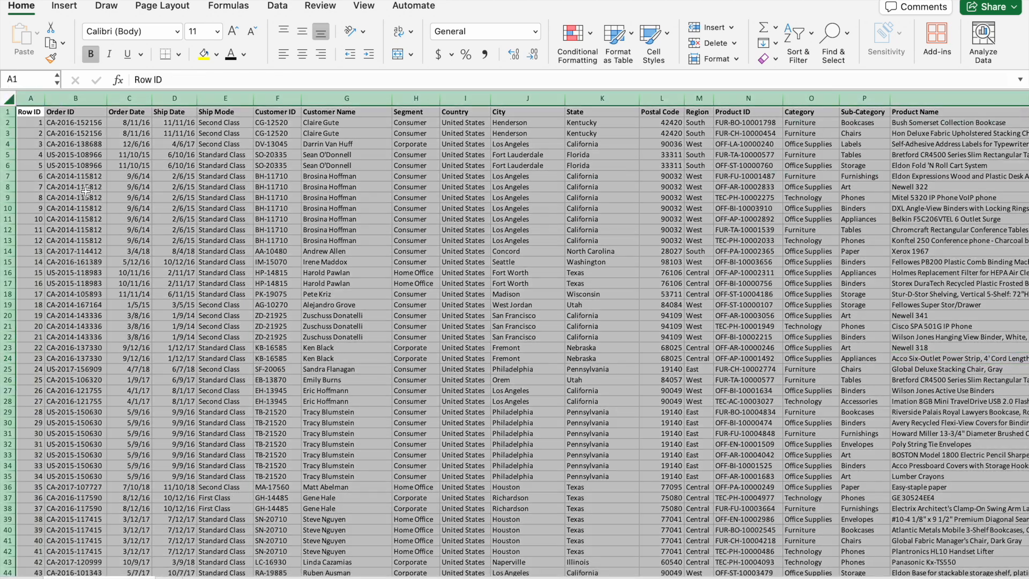
left_click(71, 9)
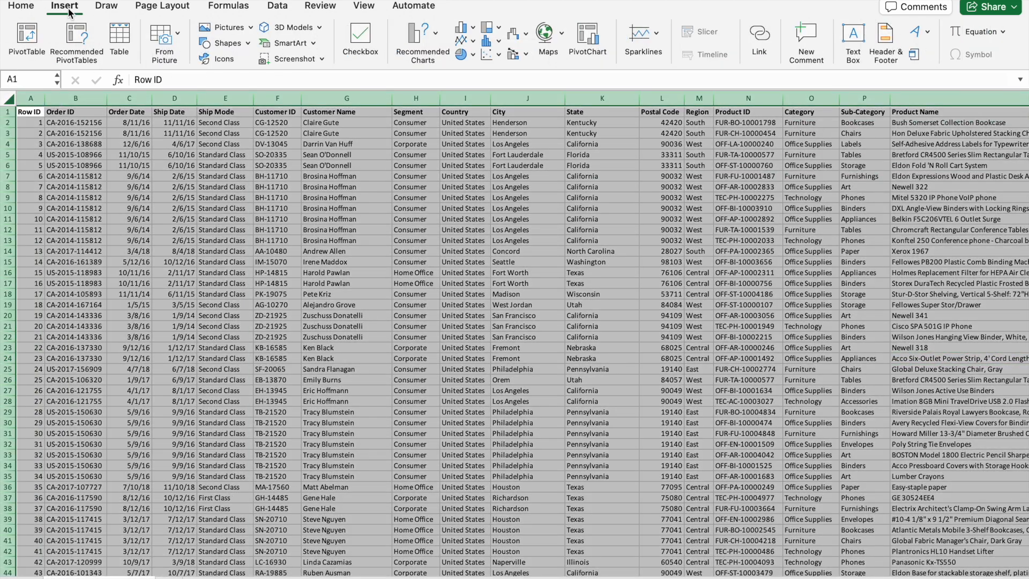
left_click(31, 33)
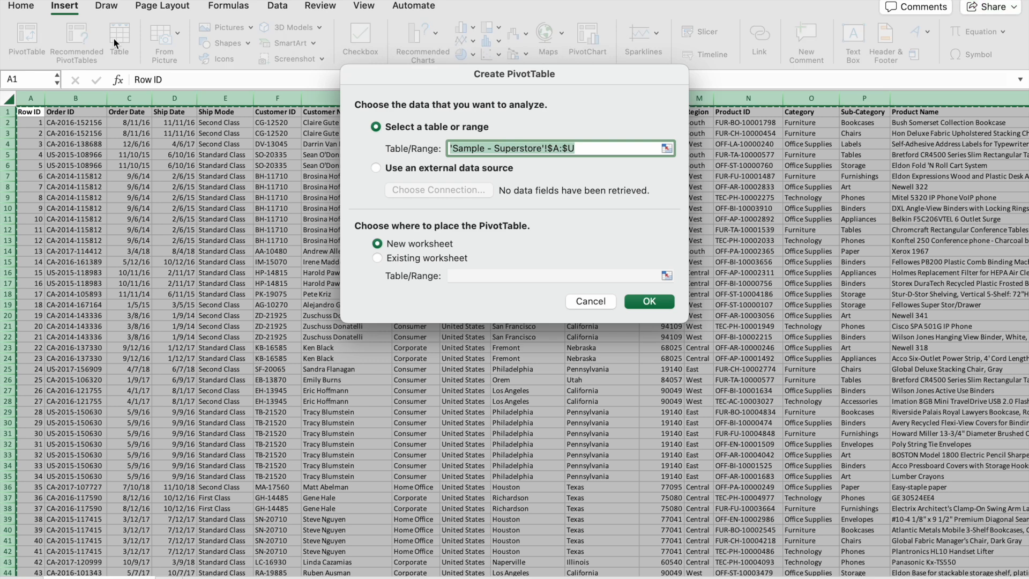
left_click(649, 301)
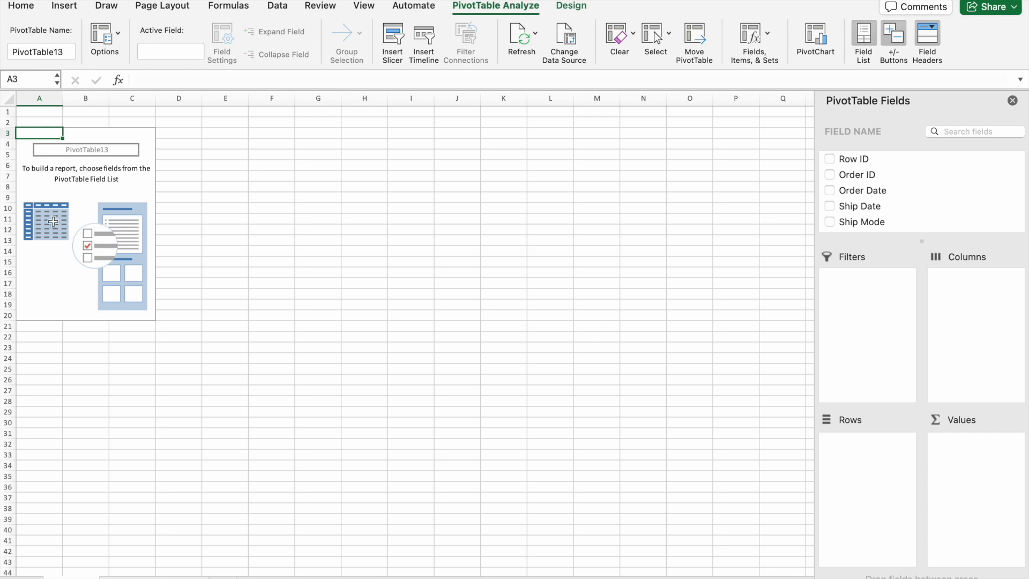
Add the Region field to the rows of the PivotTable
scroll(967, 204, "down", 10)
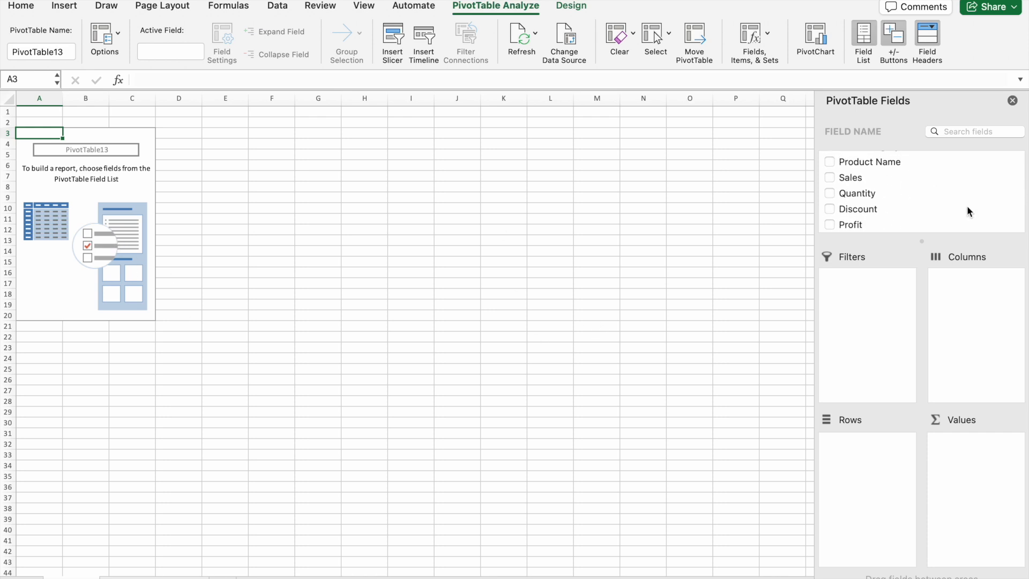
scroll(967, 209, "up", 10)
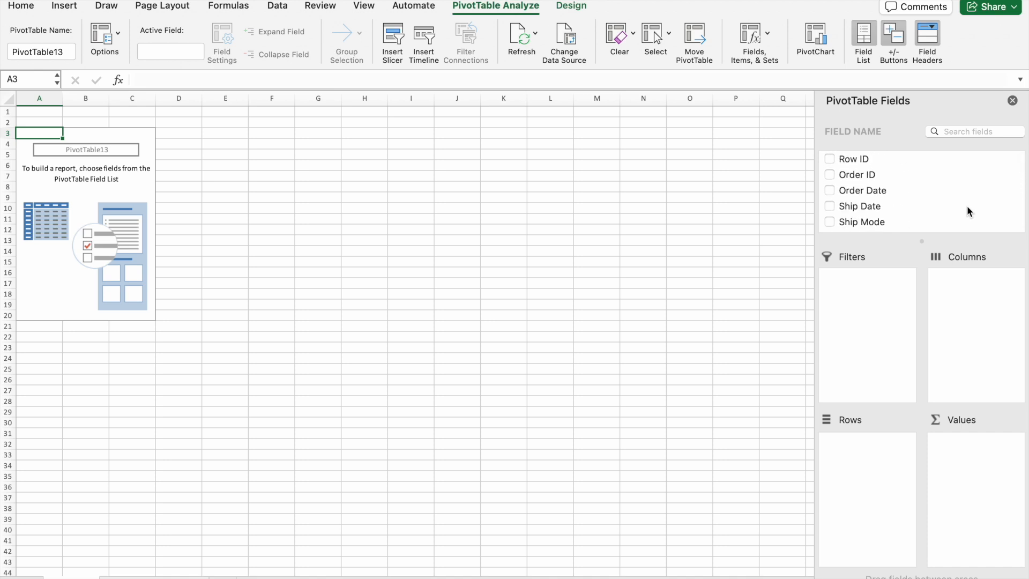
scroll(967, 211, "down", 5)
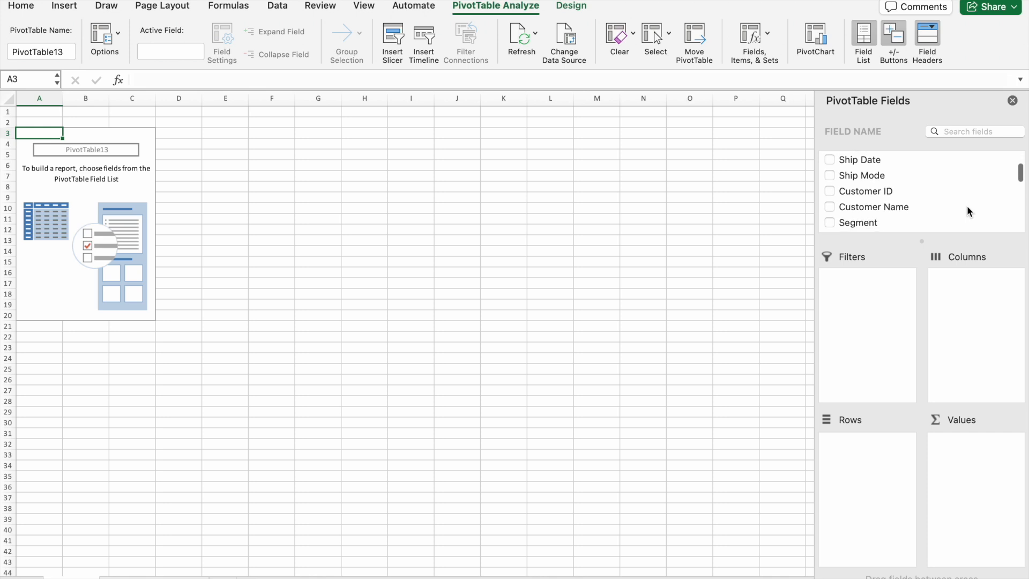
scroll(968, 210, "down", 3)
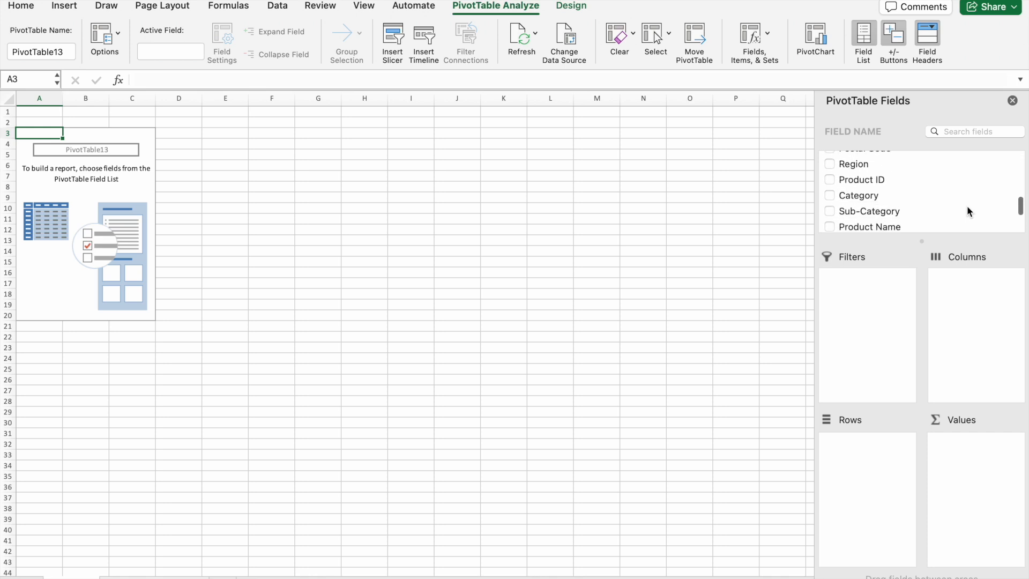
left_click_drag(867, 160, 862, 508)
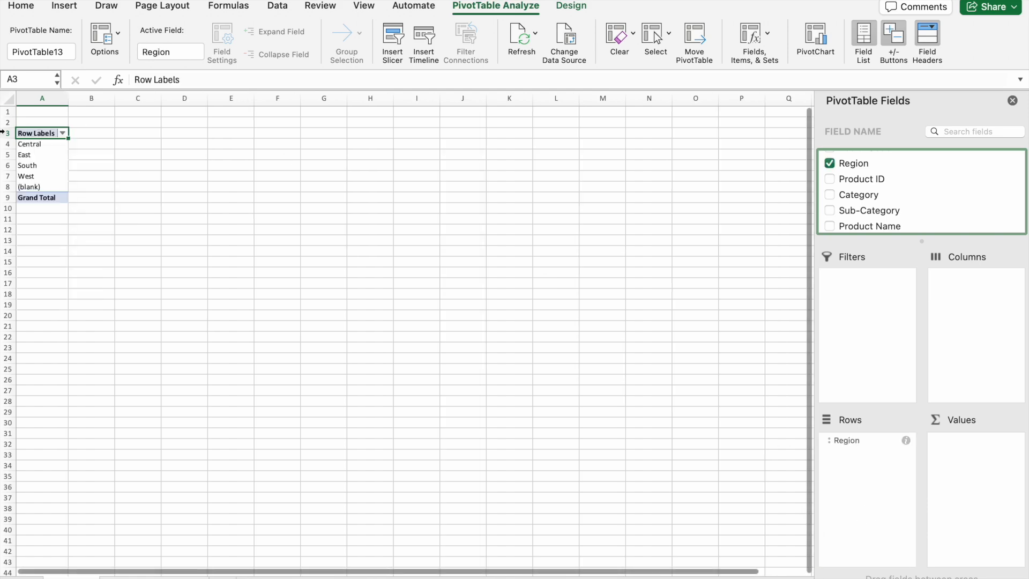
Filter the PivotTable's row labels to exclude the (blank) region
scroll(70, 184, "up", 5)
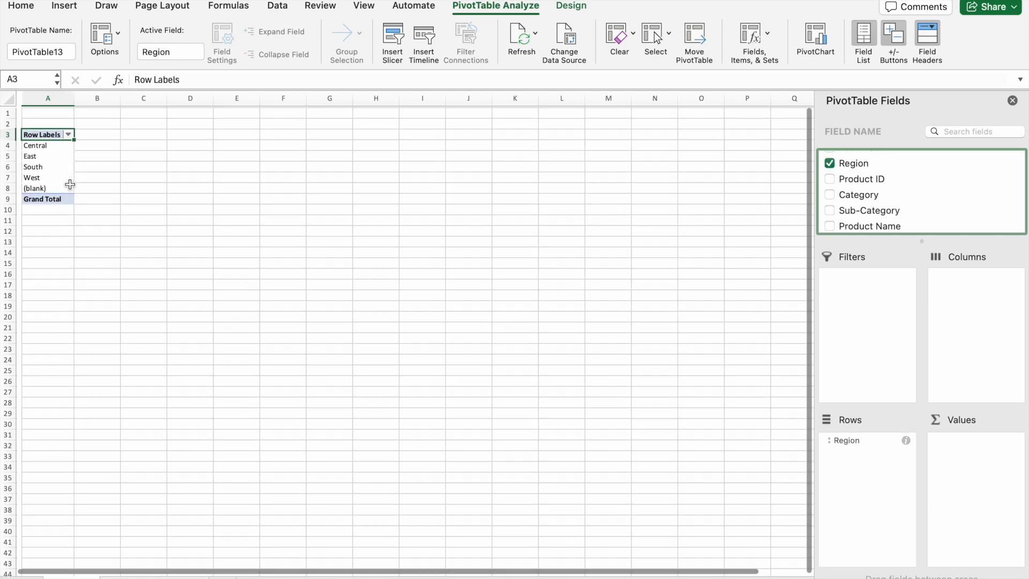
scroll(70, 184, "up", 3)
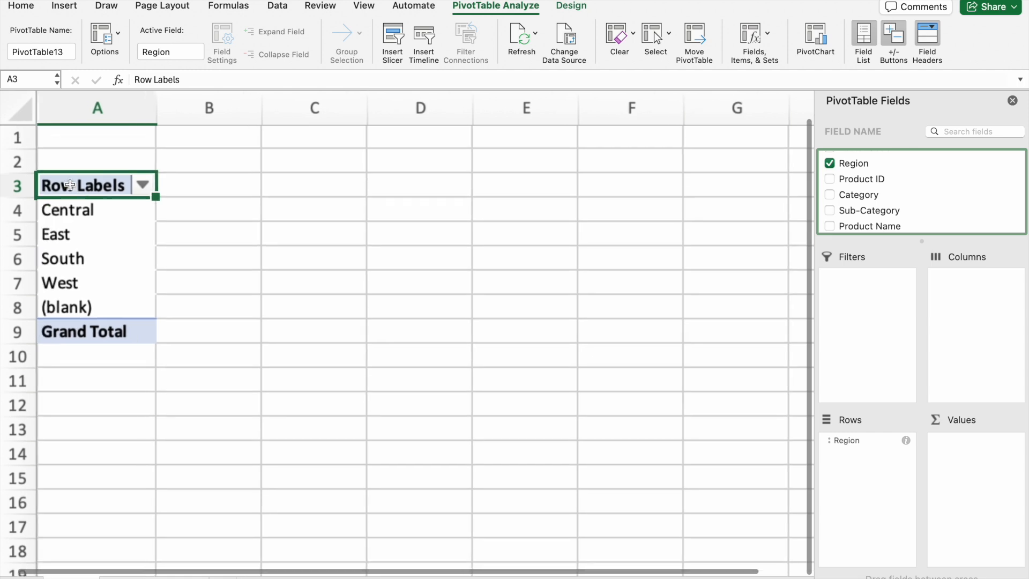
scroll(129, 229, "down", 1)
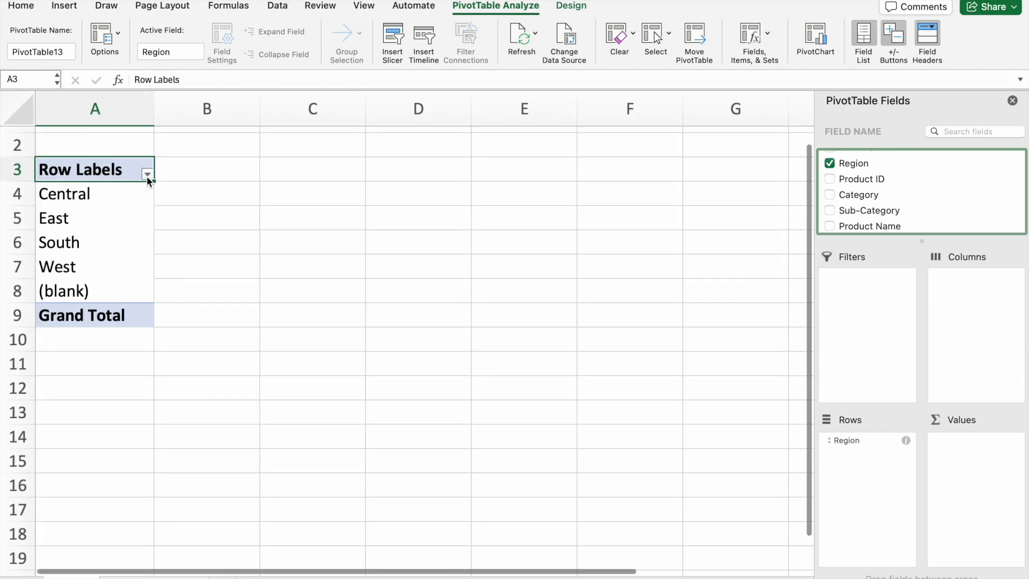
left_click(147, 176)
left_click(192, 406)
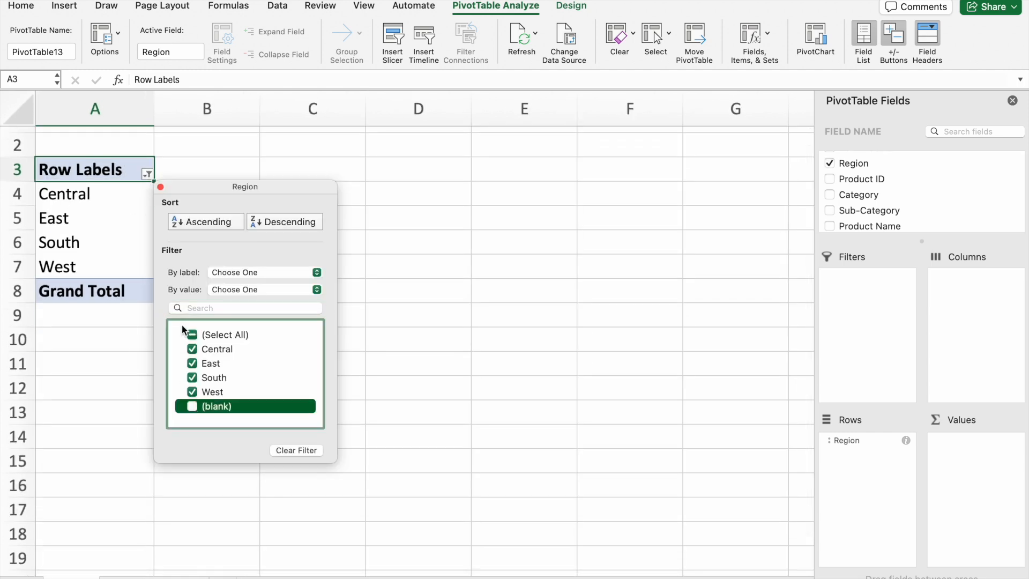
left_click(160, 187)
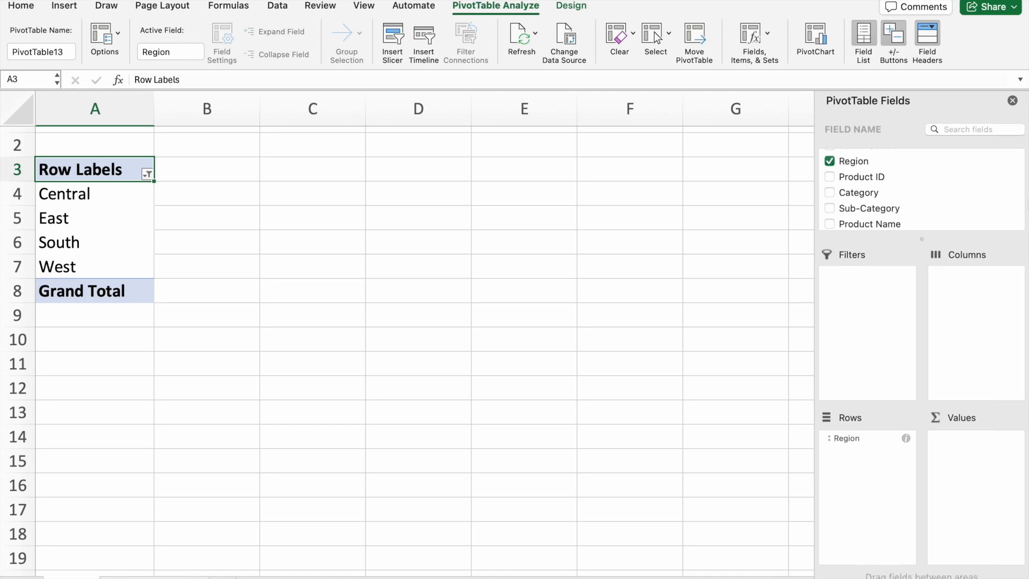
Add the Sales and Profit fields to the PivotTable's values as sums
scroll(947, 204, "down", 4)
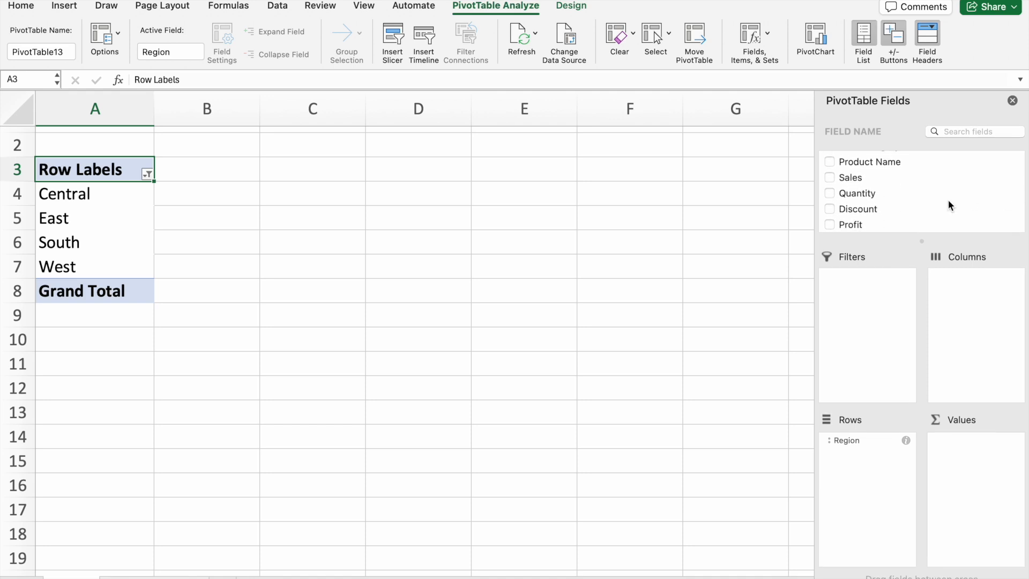
left_click_drag(851, 178, 979, 459)
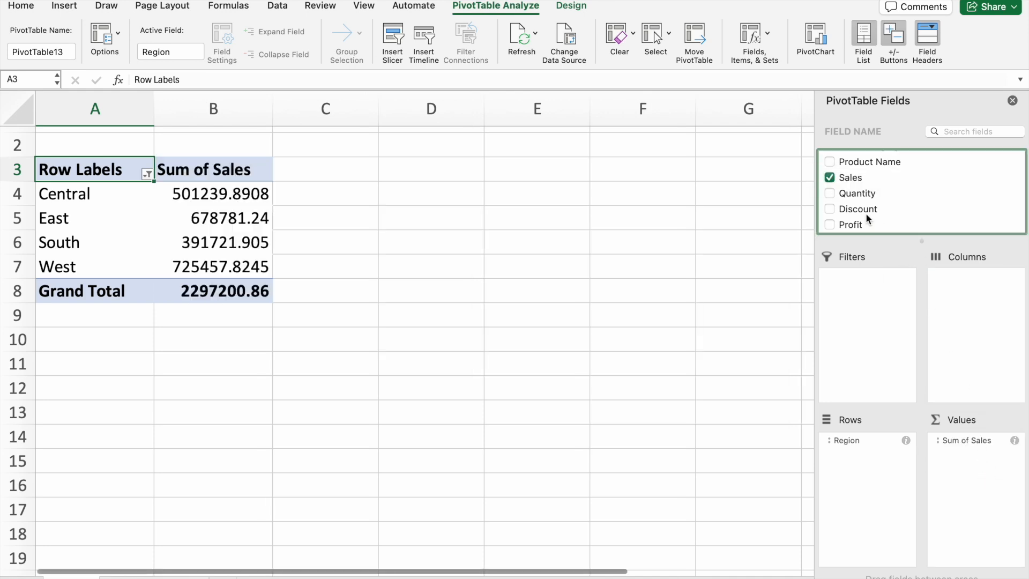
left_click_drag(859, 226, 975, 529)
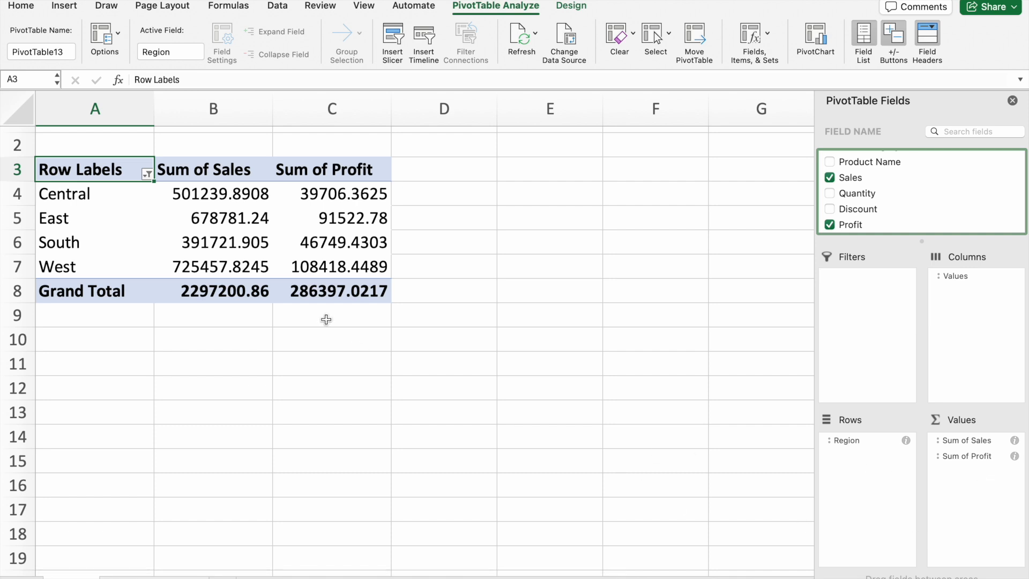
Examine the regional sales figures and the grand totals of sales and profit in the PivotTable
left_click(229, 196)
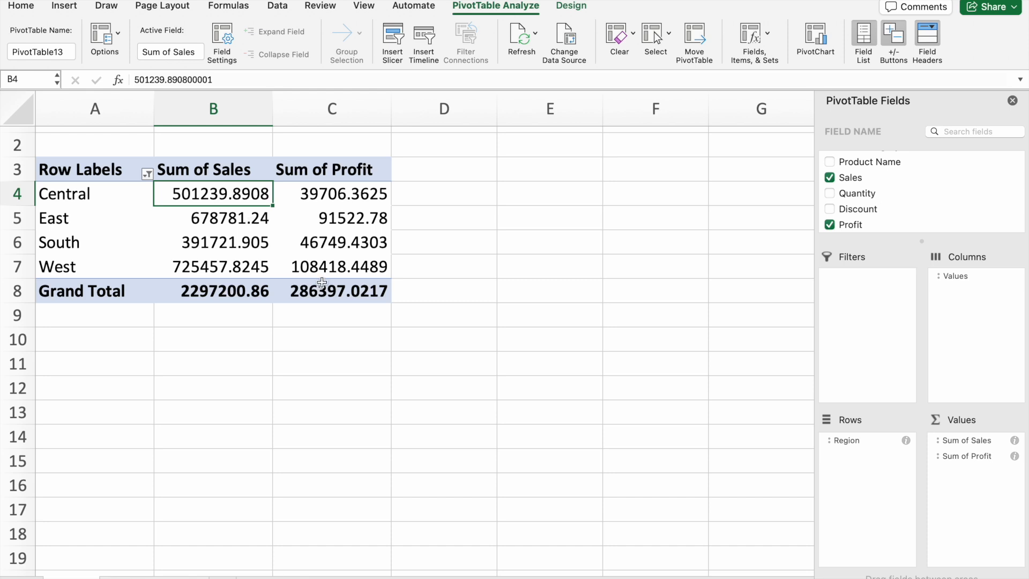
left_click(229, 294)
left_click(327, 297)
left_click(212, 192)
left_click(214, 220)
left_click(228, 275)
Insert a doughnut chart based on the whole PivotTable, range A3:C8
left_click_drag(59, 176, 350, 285)
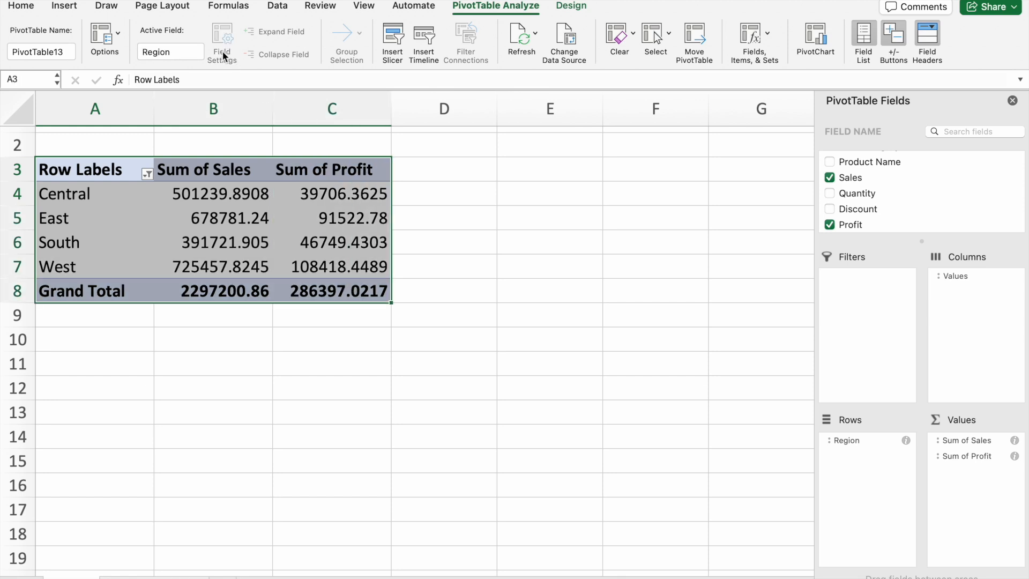
left_click(63, 7)
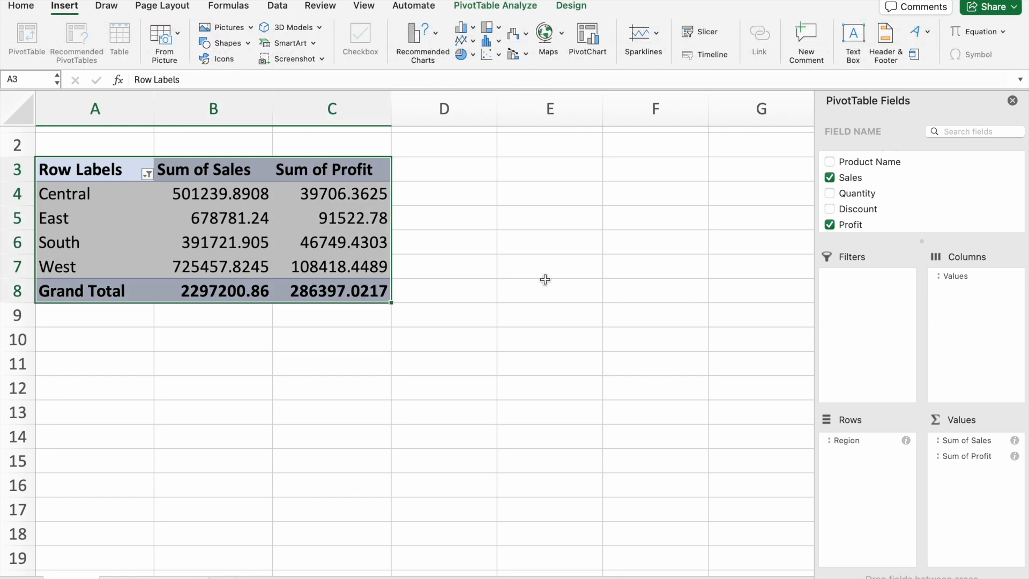
left_click(472, 55)
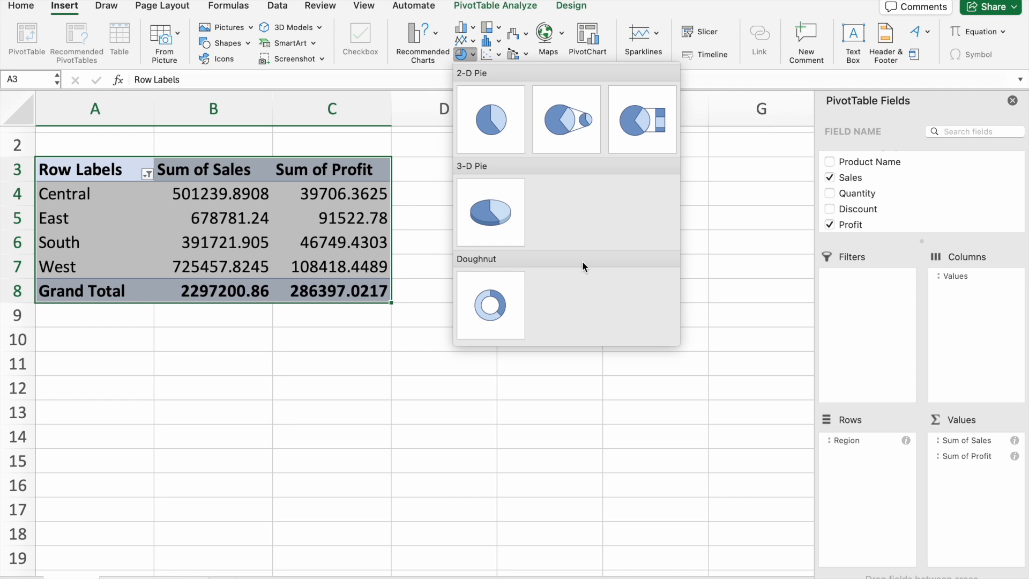
left_click(502, 315)
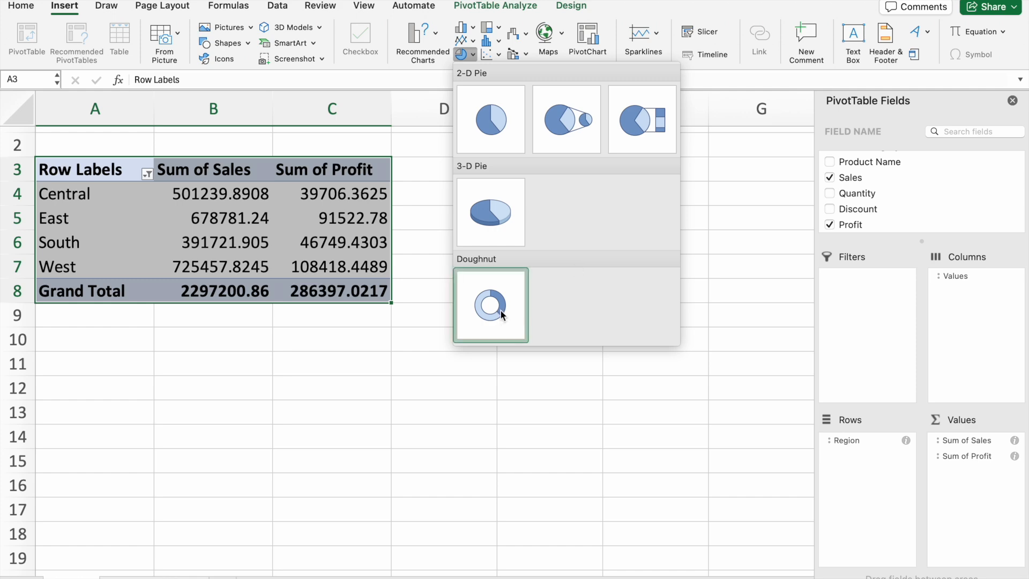
Move the doughnut chart beside the PivotTable, with its upper edge at row 3 starting in column D
left_click_drag(704, 241, 765, 301)
scroll(762, 300, "right", 2)
scroll(762, 300, "up", 1)
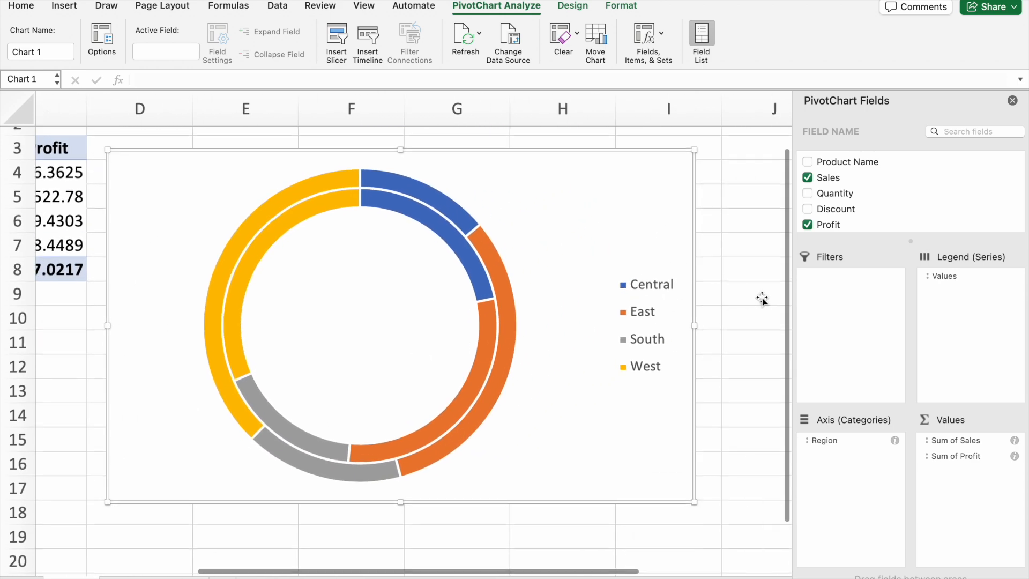
scroll(476, 408, "down", 3)
scroll(476, 407, "down", 1)
scroll(475, 407, "left", 2)
scroll(475, 407, "up", 1)
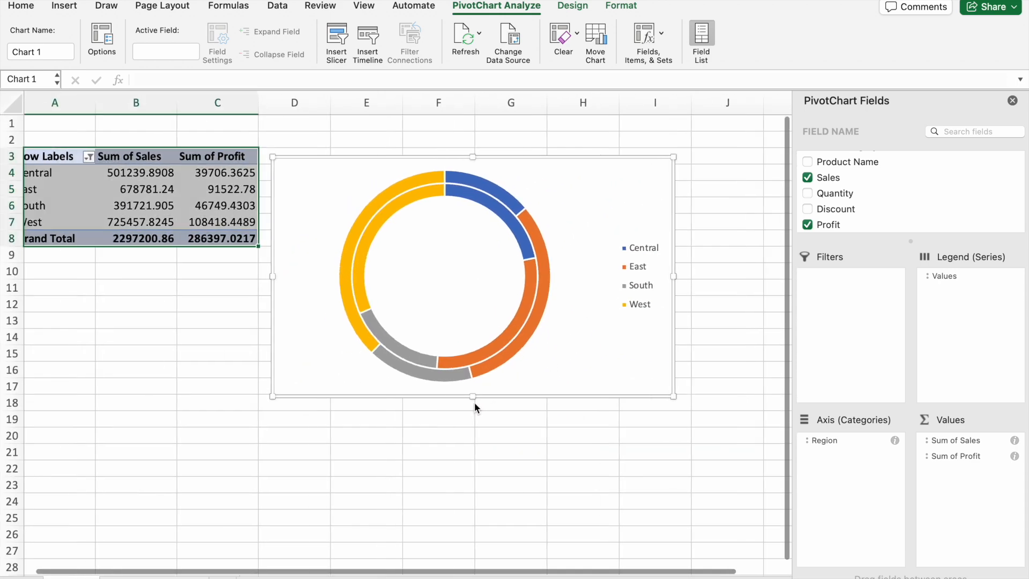
scroll(653, 399, "left", 1)
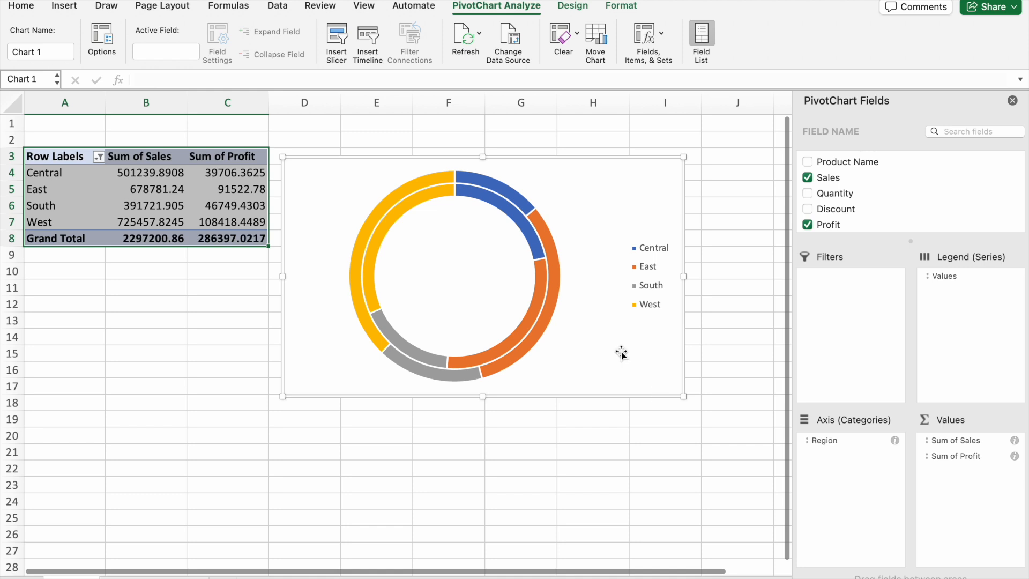
Set the font size of the chart legend listing the regions to 11
left_click(644, 250)
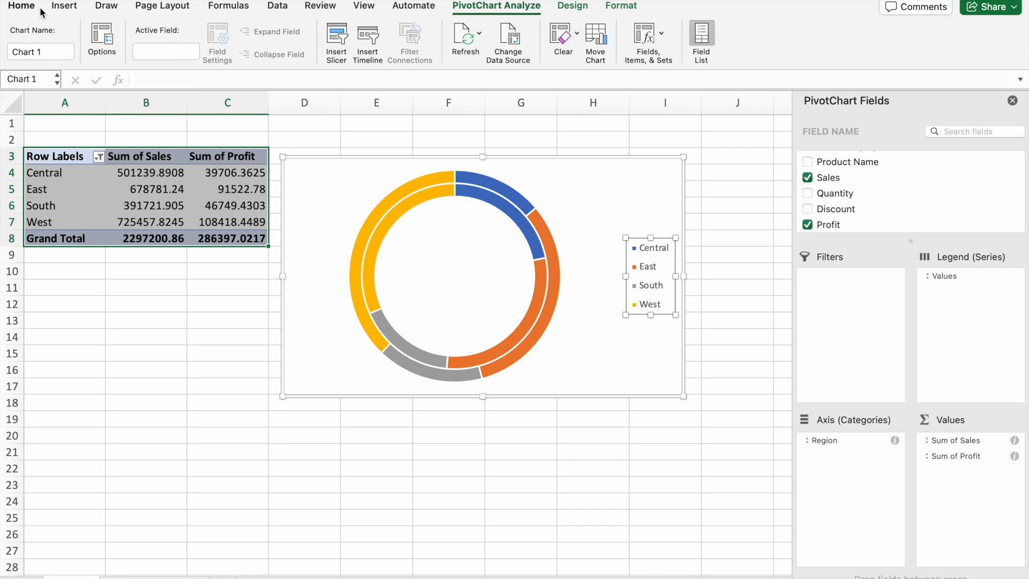
left_click(22, 6)
left_click(217, 32)
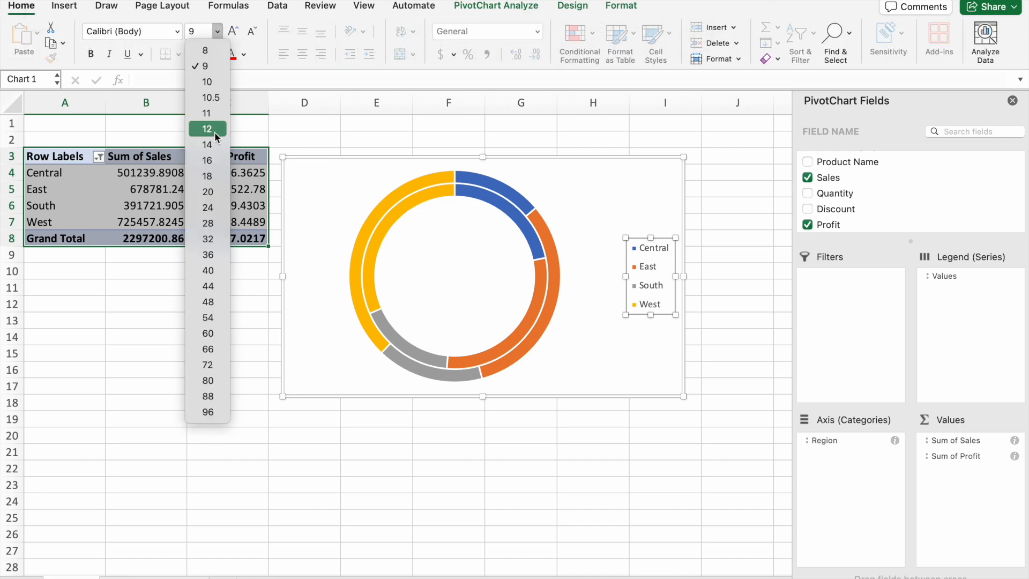
left_click(214, 115)
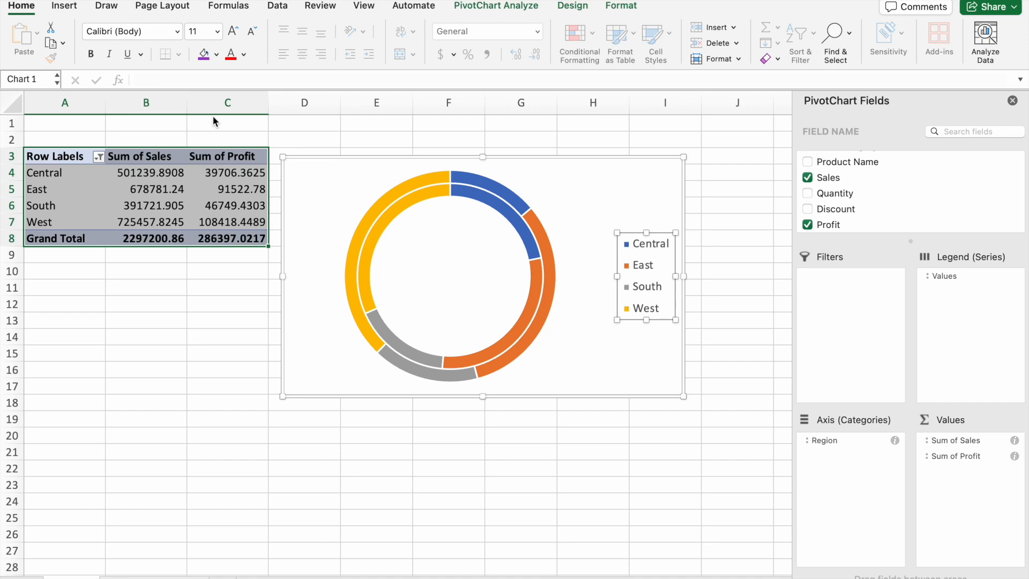
left_click(621, 484)
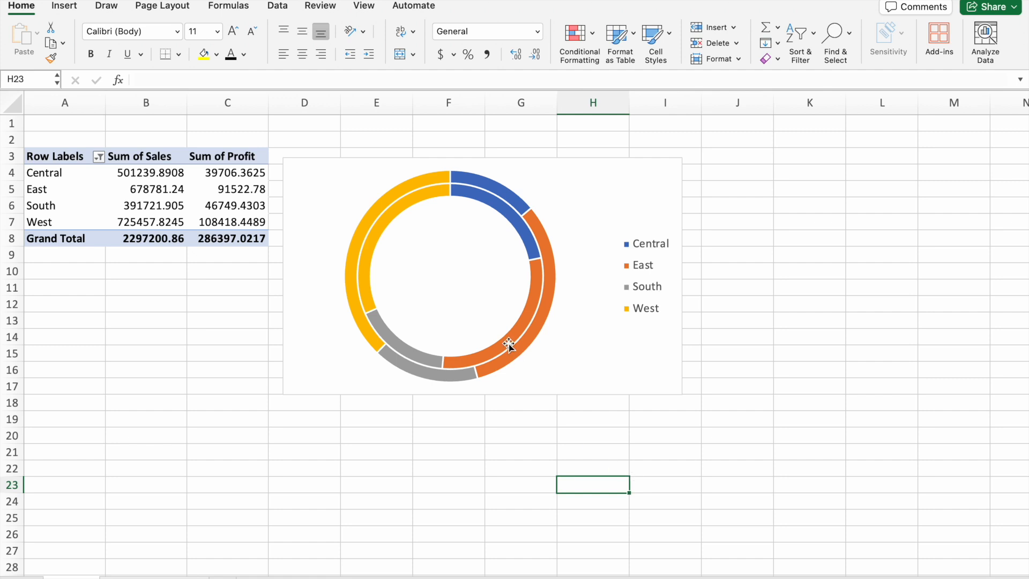
Add a title above the doughnut chart reading "Profit and Sales by Region"
left_click(472, 308)
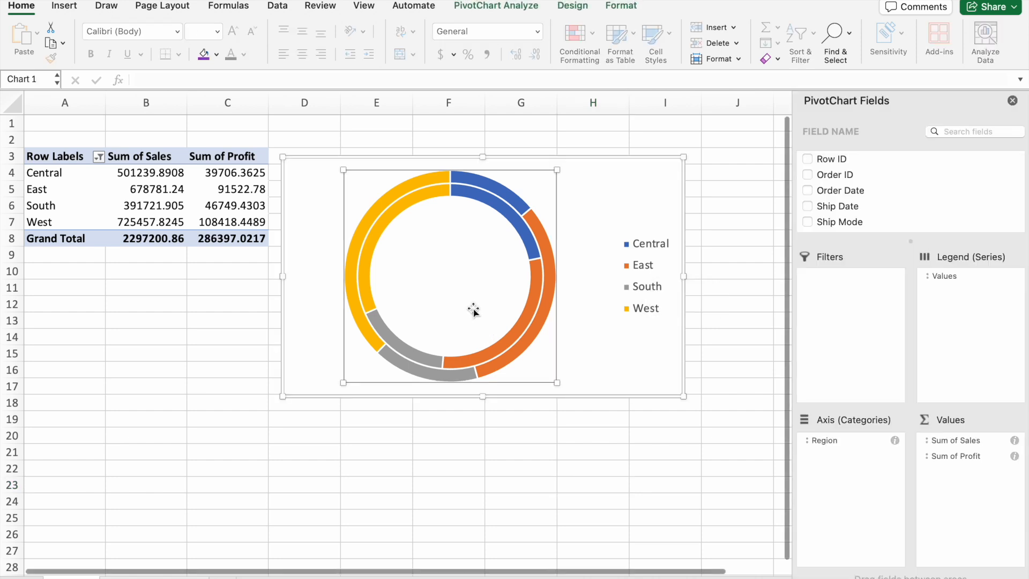
left_click(573, 6)
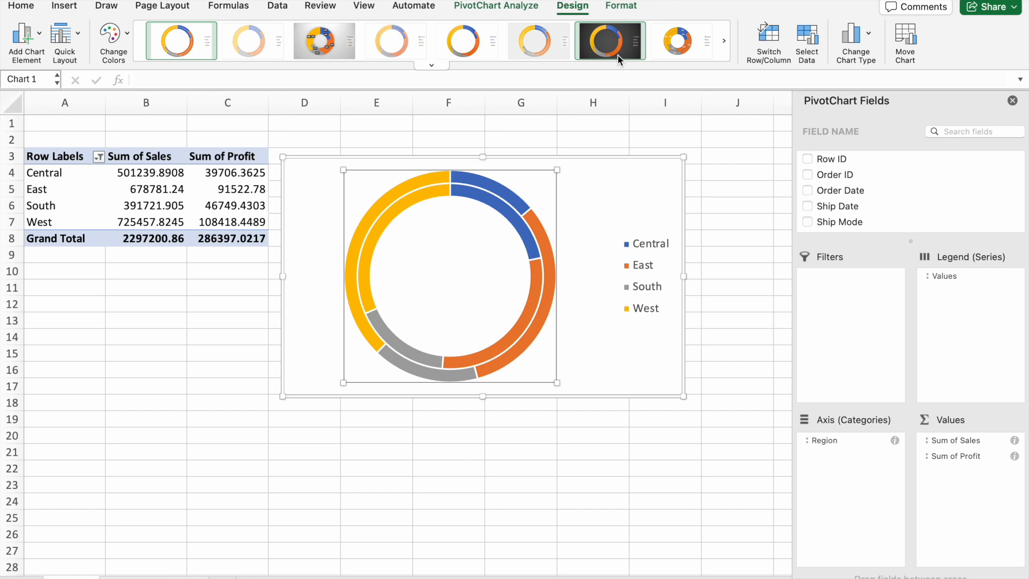
left_click(724, 40)
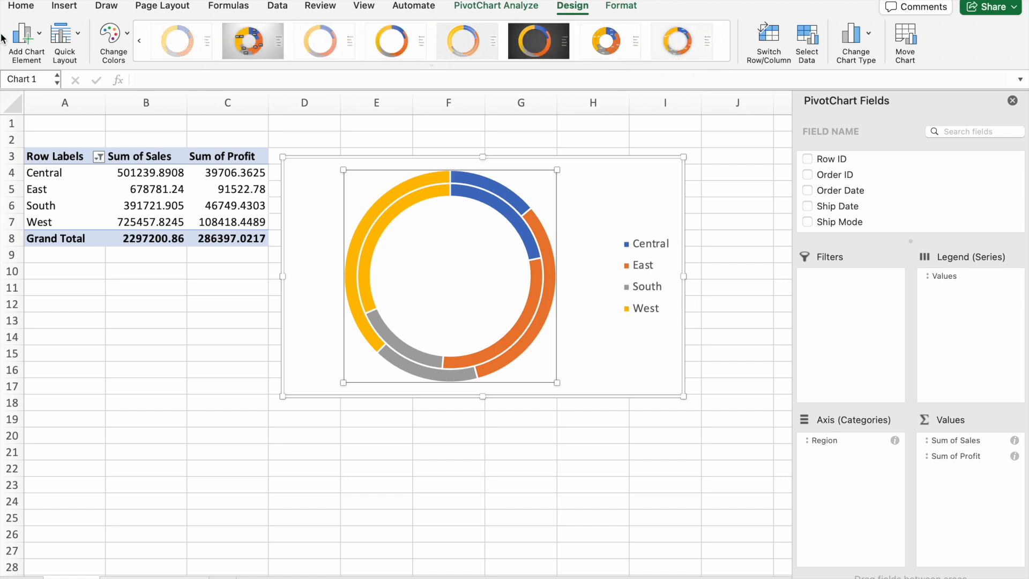
left_click(38, 36)
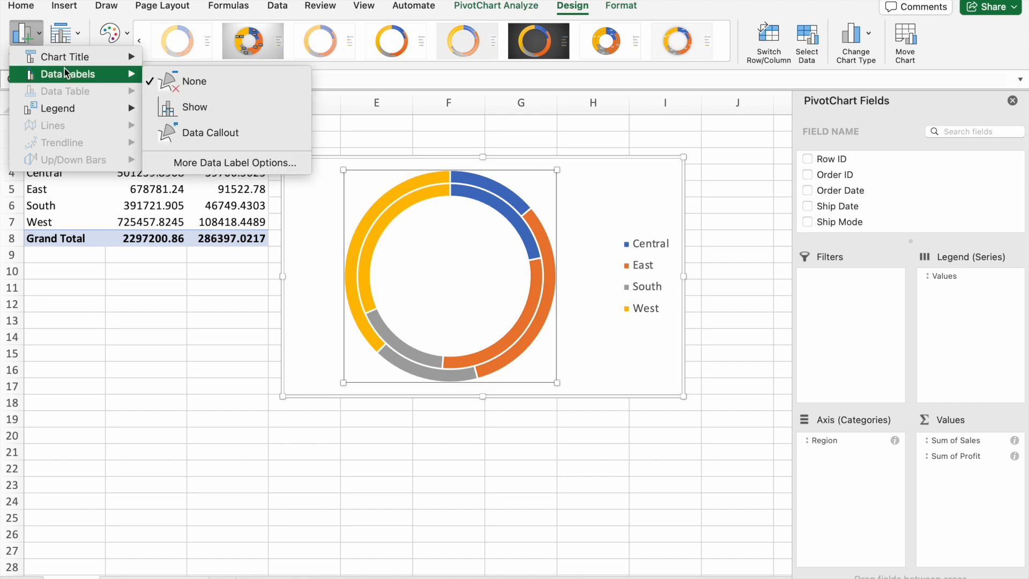
mouse_move(68, 60)
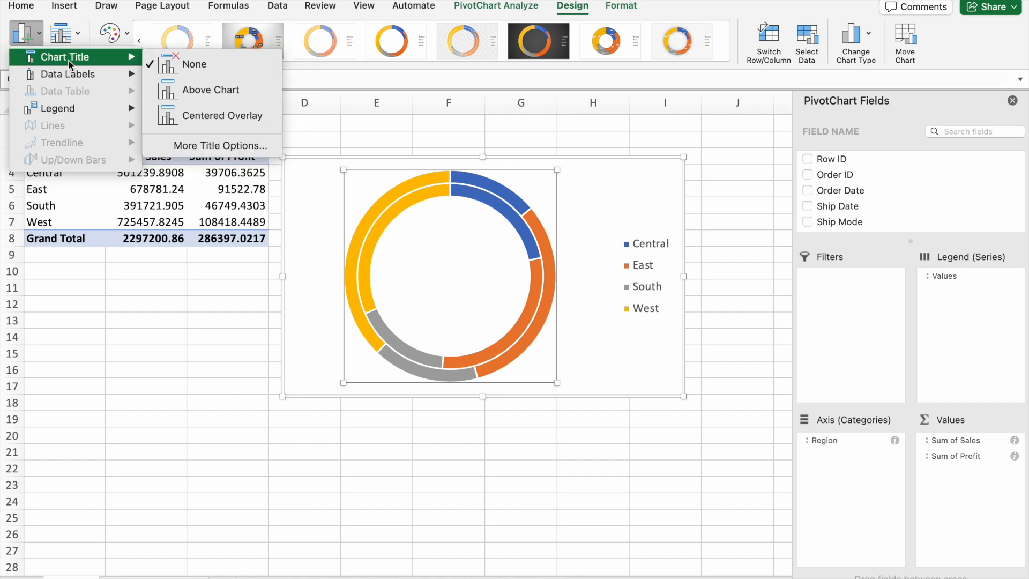
left_click(201, 93)
double_click(476, 177)
triple_click(498, 180)
type("P")
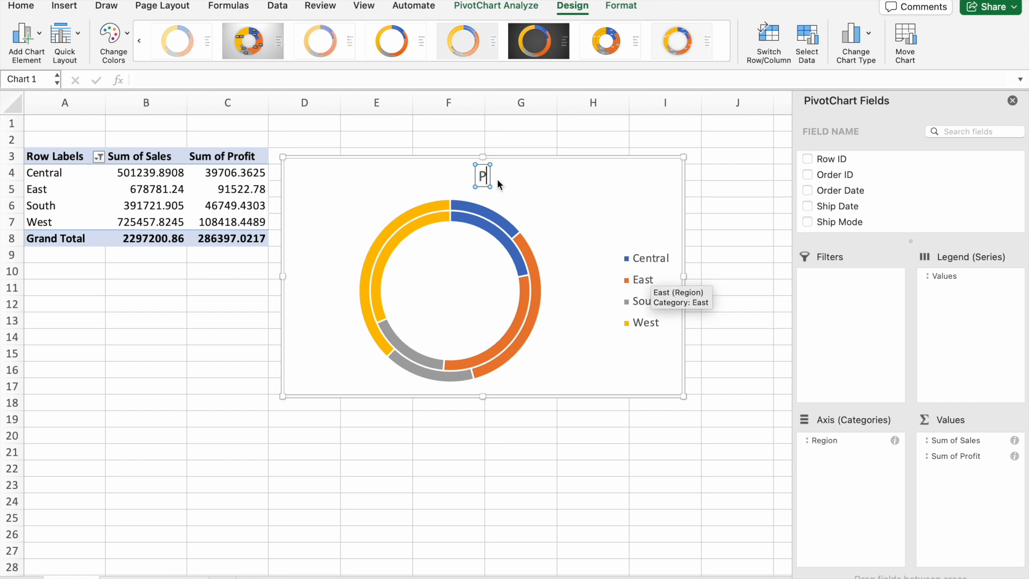
type("rofit and Sa")
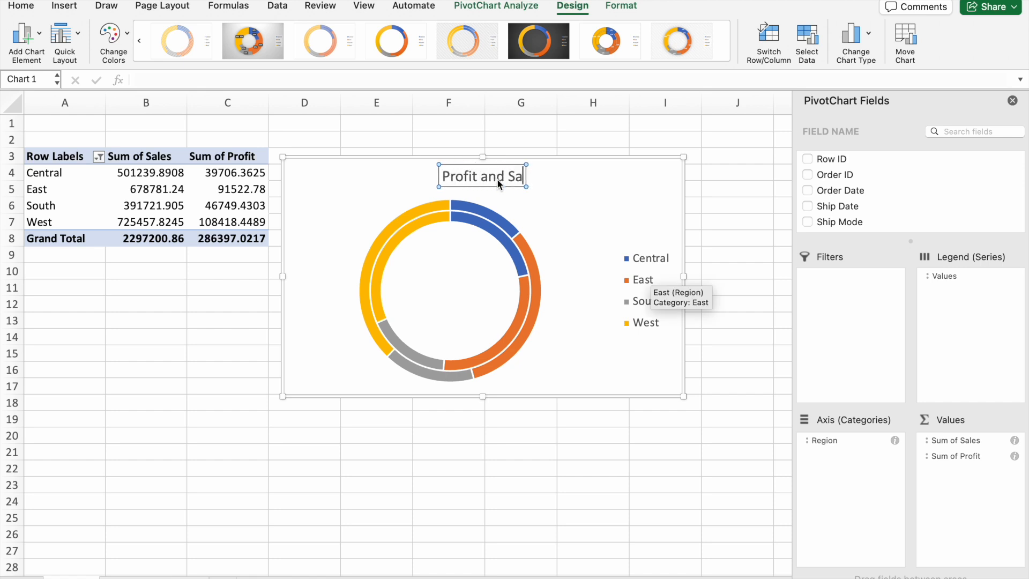
type("les by Region")
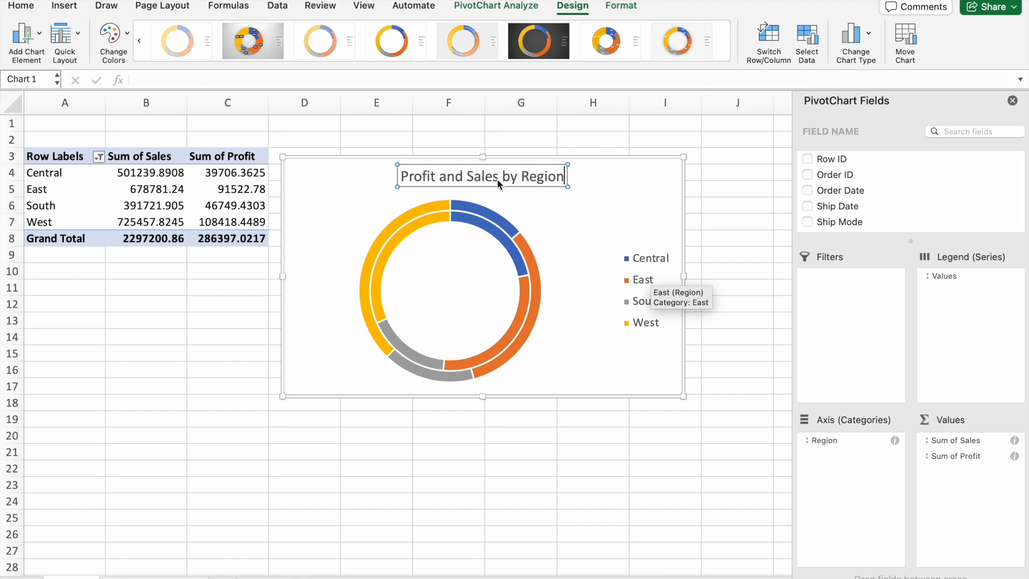
key("Escape")
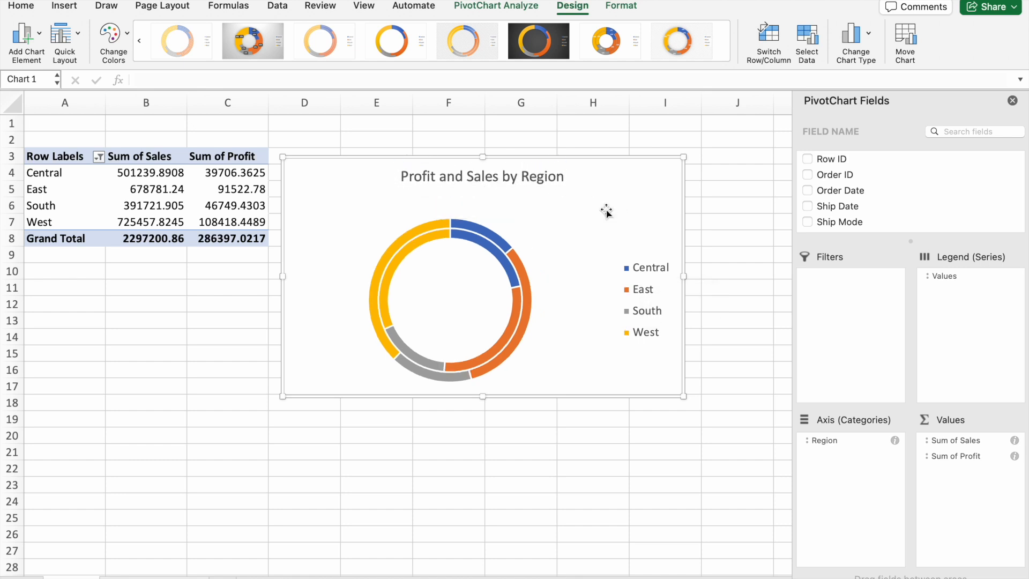
Enlarge the doughnut's plot area so that the rings reach up close beneath the chart title
left_click(529, 228)
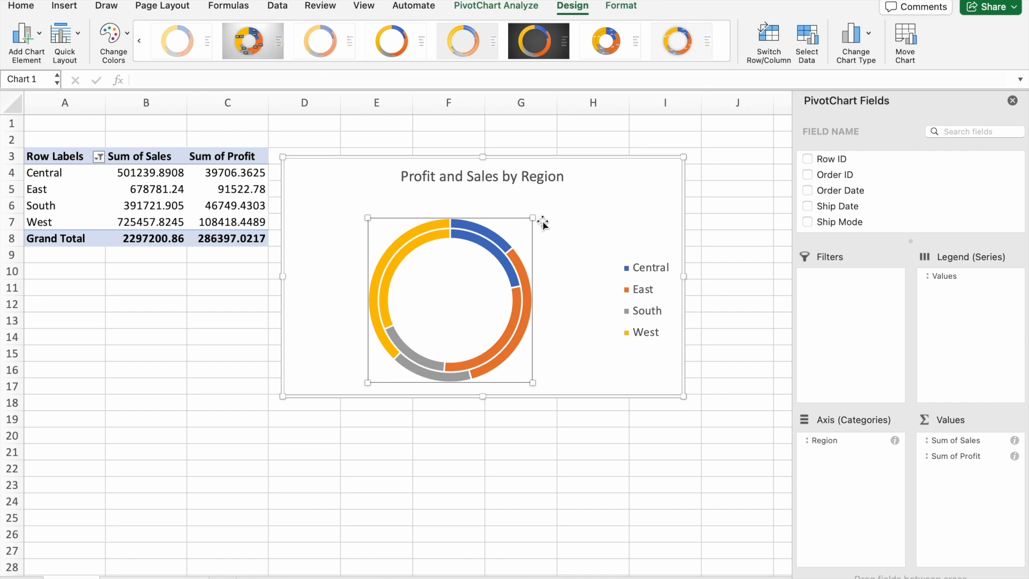
left_click_drag(533, 218, 562, 200)
left_click(647, 197)
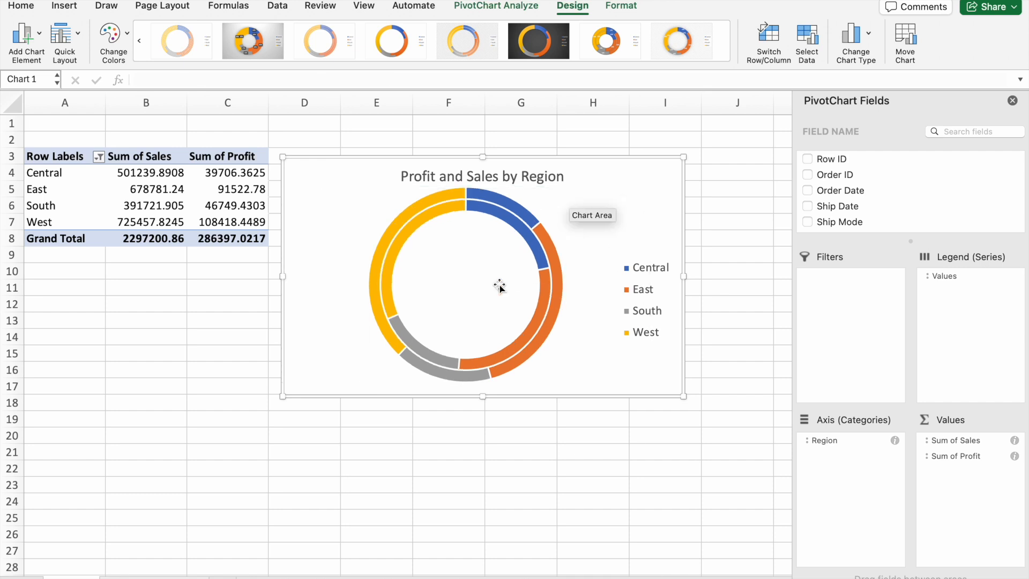
Show data labels on both rings of the doughnut chart
left_click(26, 29)
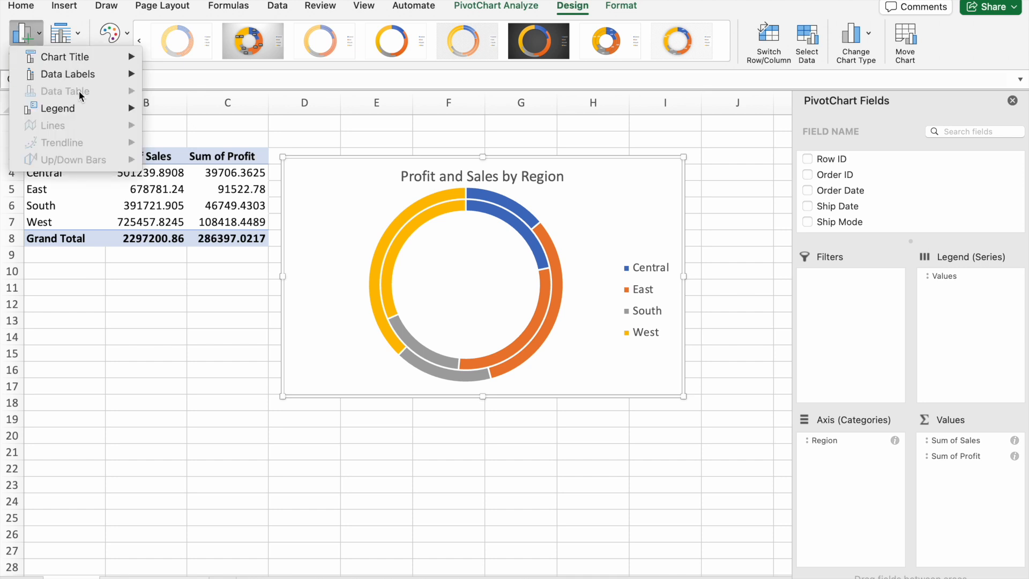
mouse_move(102, 78)
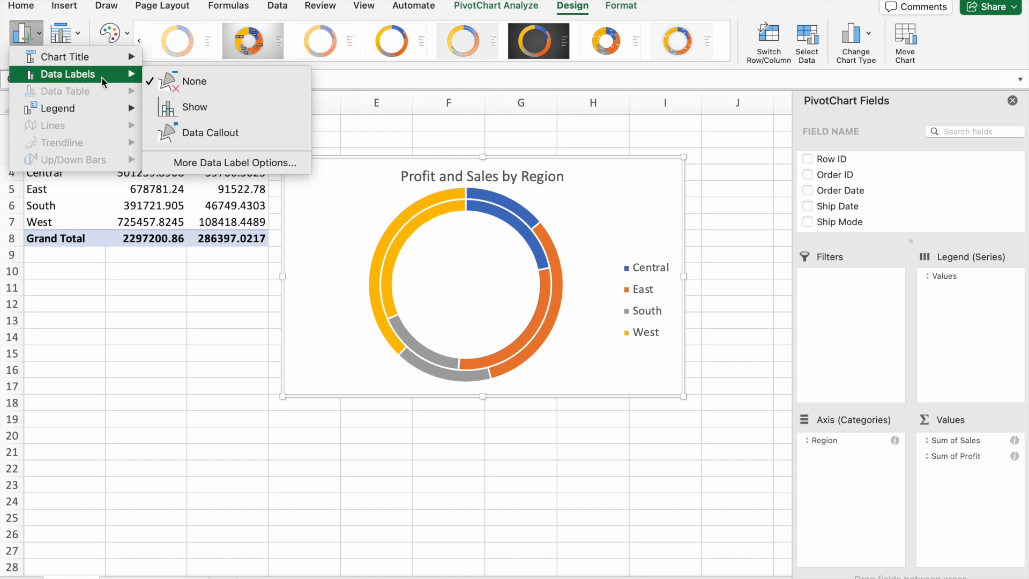
left_click(171, 107)
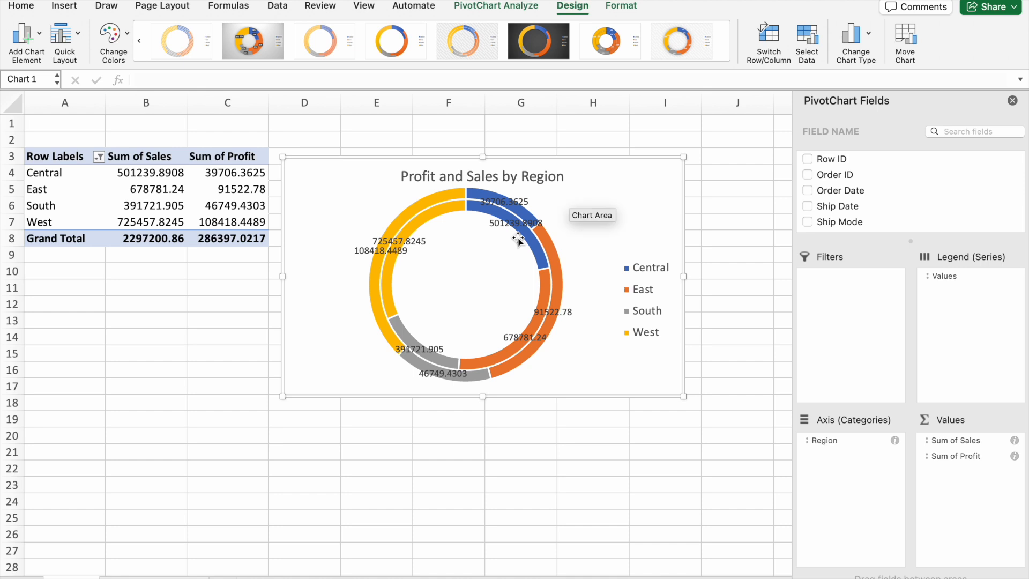
left_click_drag(127, 174, 227, 220)
left_click(424, 141)
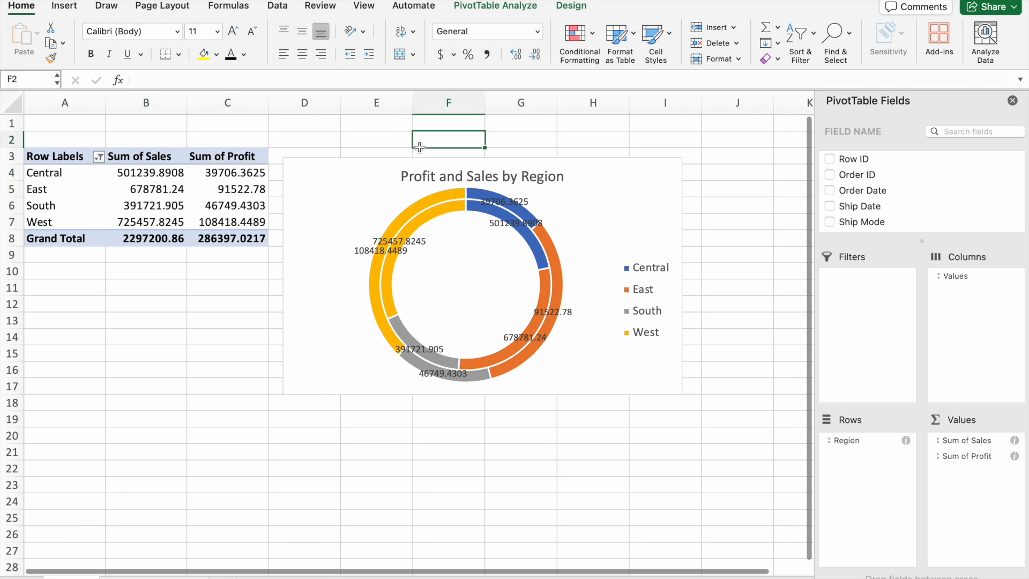
left_click(351, 192)
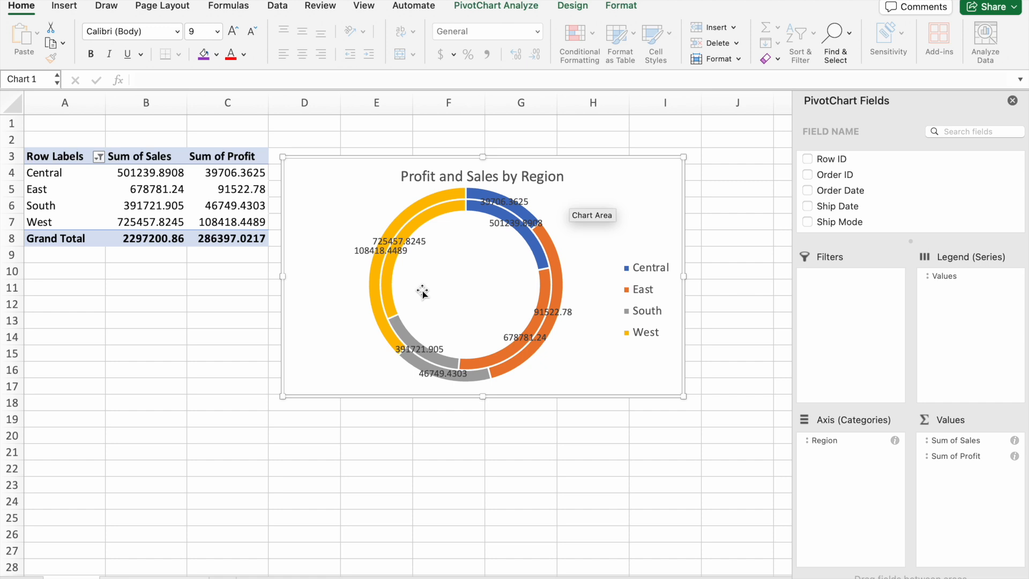
key("XF86AudioLowerVolume")
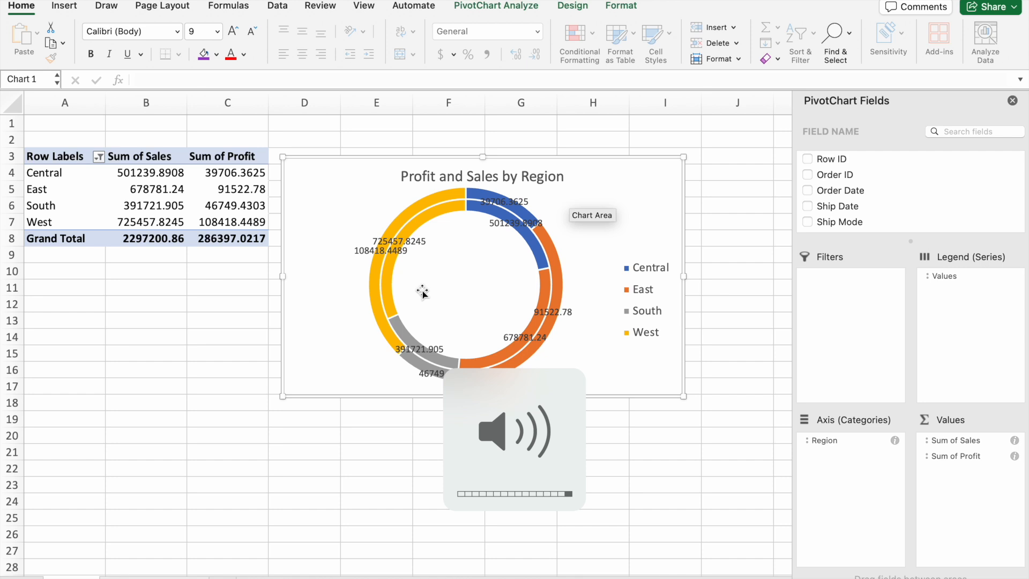
Close the PivotChart field list and open the data label formatting options for the whole Sum of Sales series
left_click(403, 244)
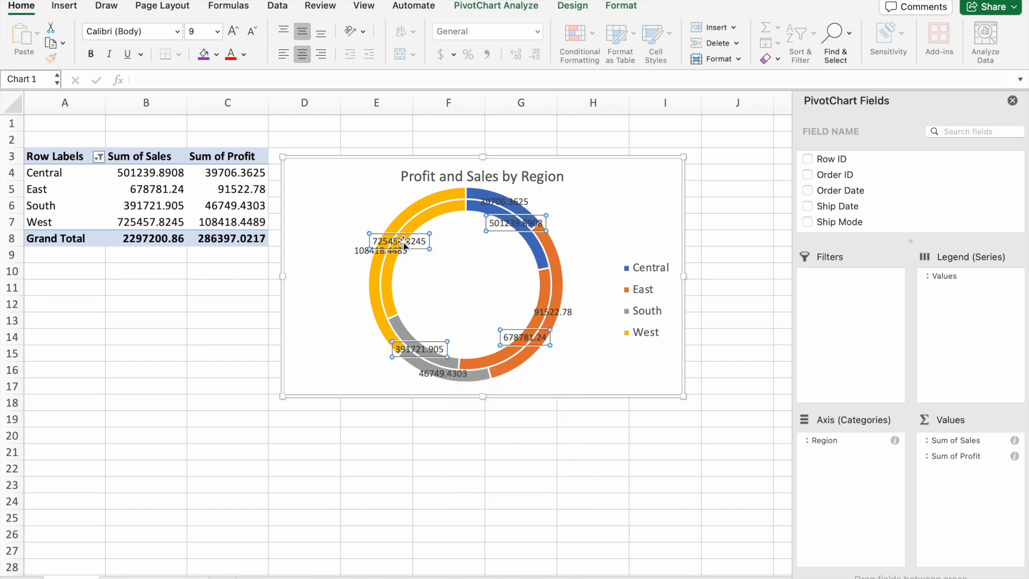
left_click(403, 243)
left_click(498, 296)
left_click(410, 242)
left_click(1012, 102)
left_click(408, 240)
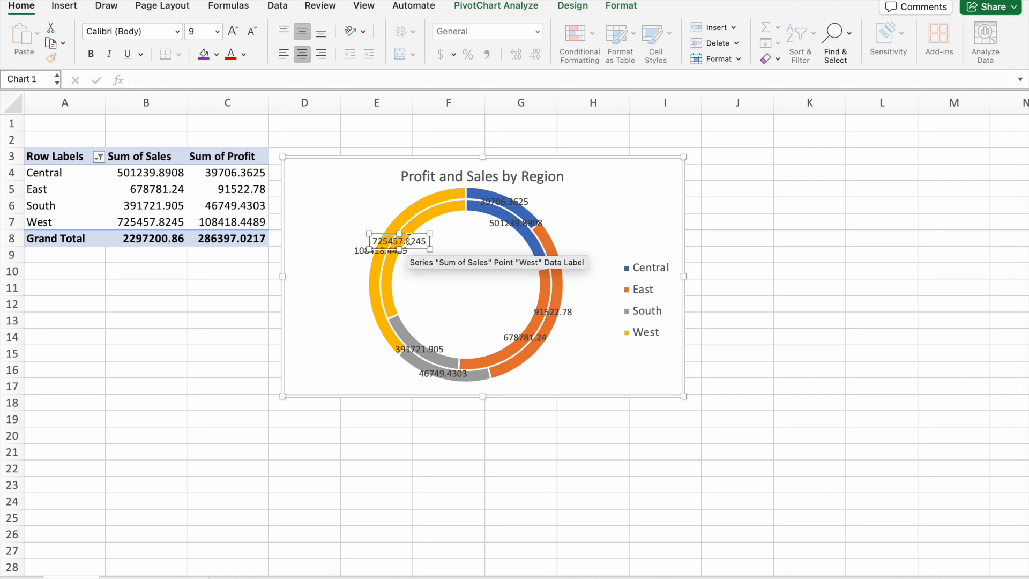
left_click(517, 278)
left_click(407, 241)
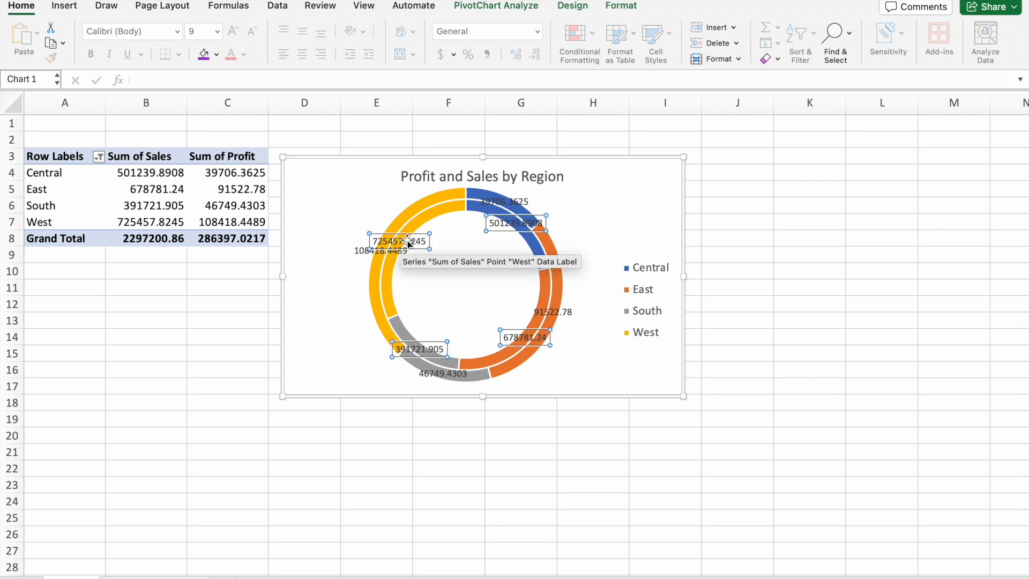
left_click(407, 240)
double_click(406, 240)
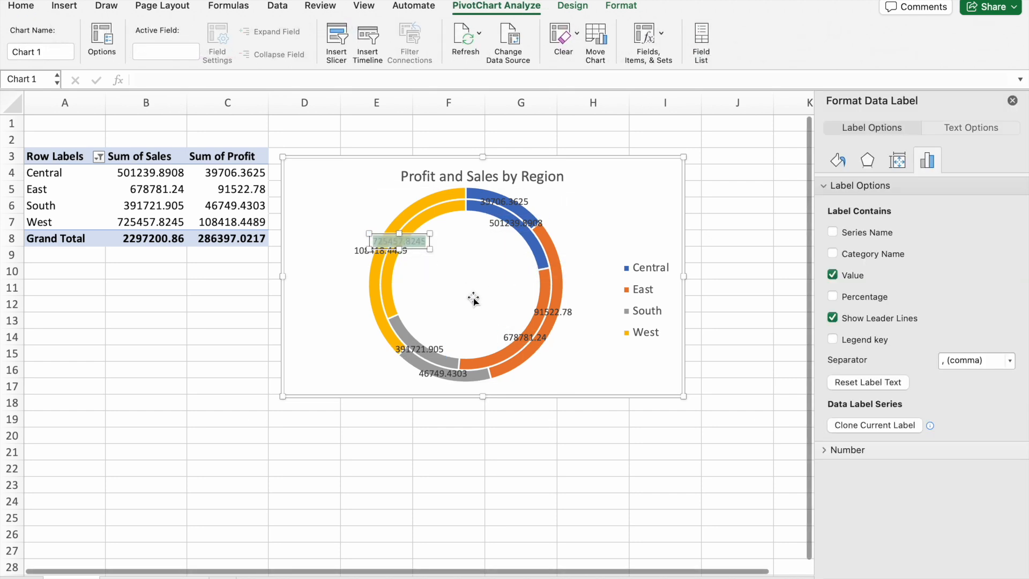
left_click(471, 294)
left_click(407, 240)
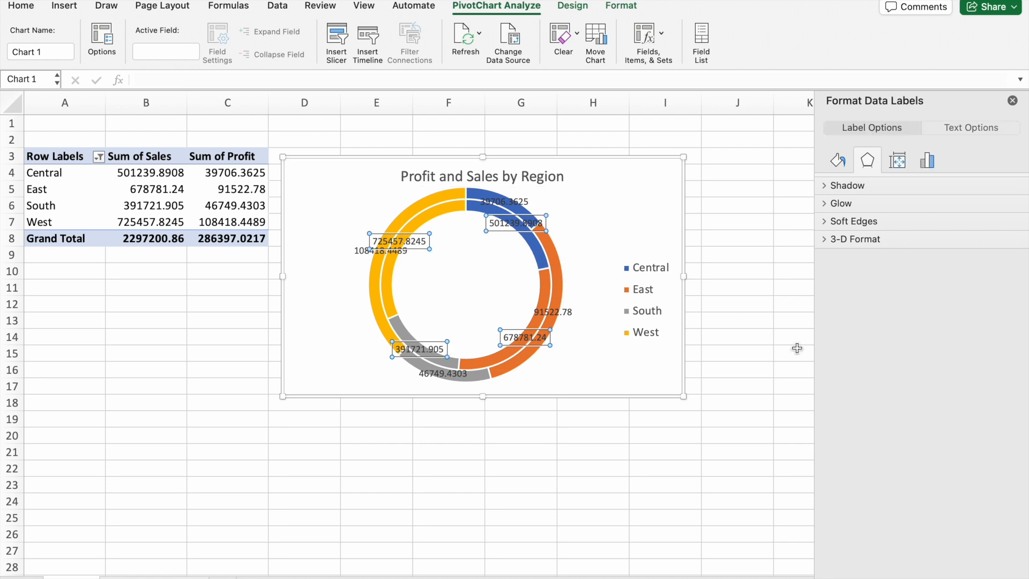
Make the Sum of Sales data labels on the inner ring show percentage instead of value
left_click(929, 162)
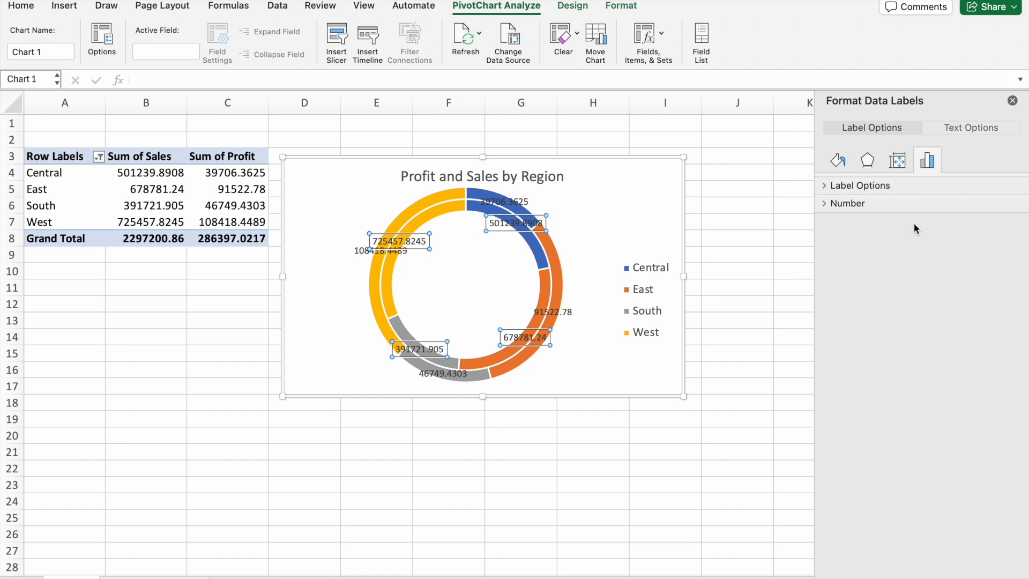
left_click(901, 186)
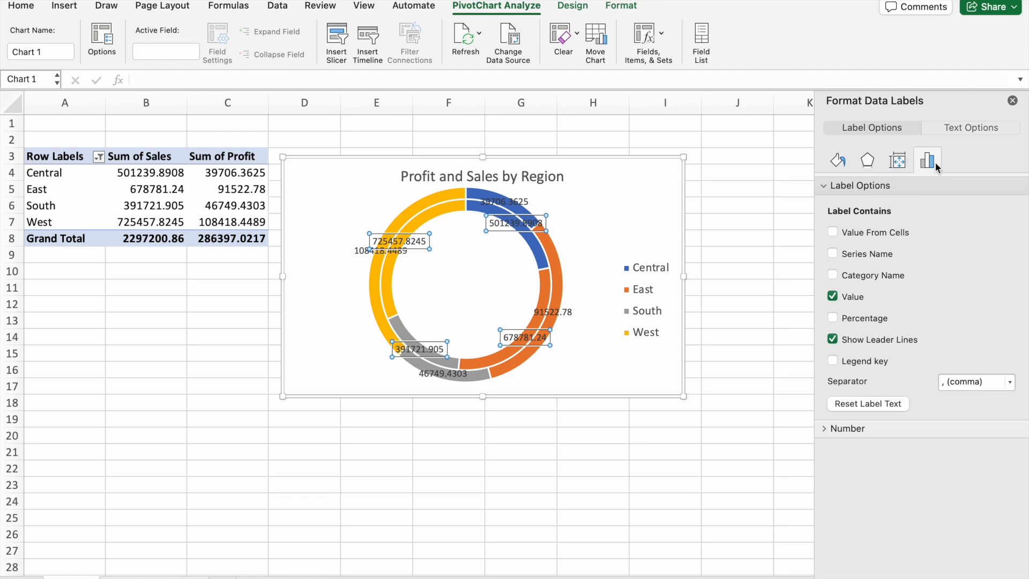
left_click(857, 300)
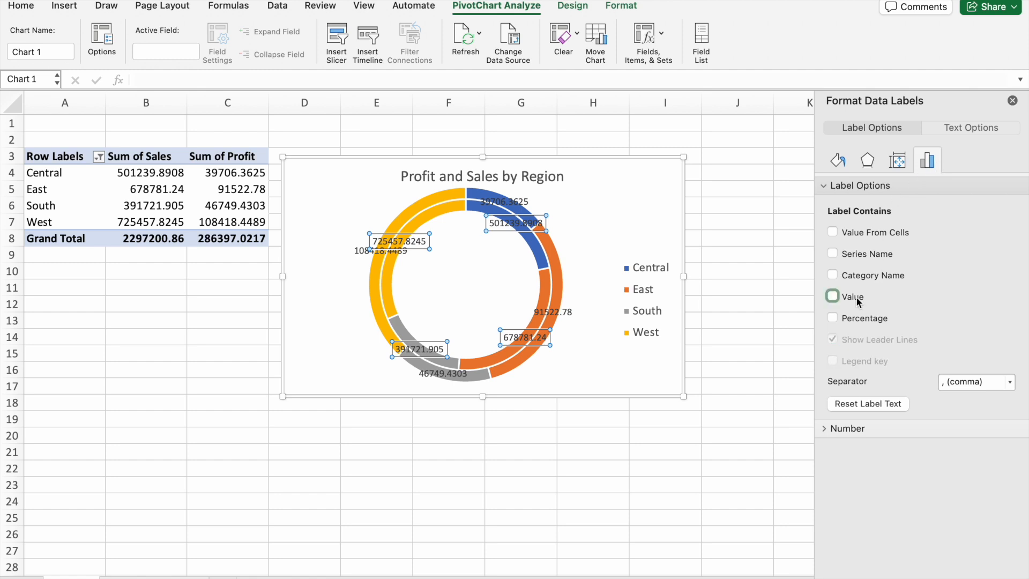
left_click(856, 320)
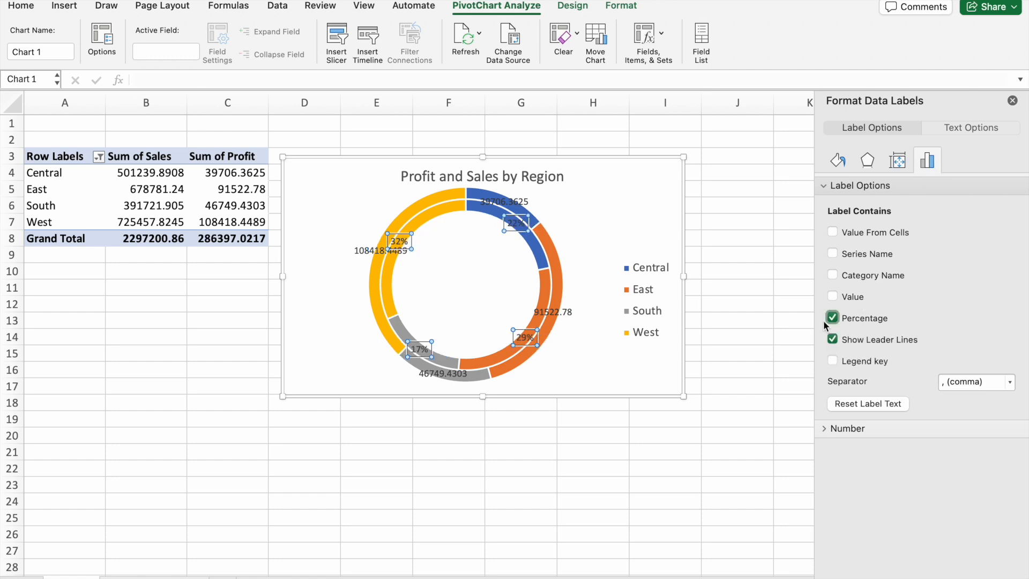
Make the Sum of Profit data labels on the outer ring show percentage instead of value
left_click(375, 252)
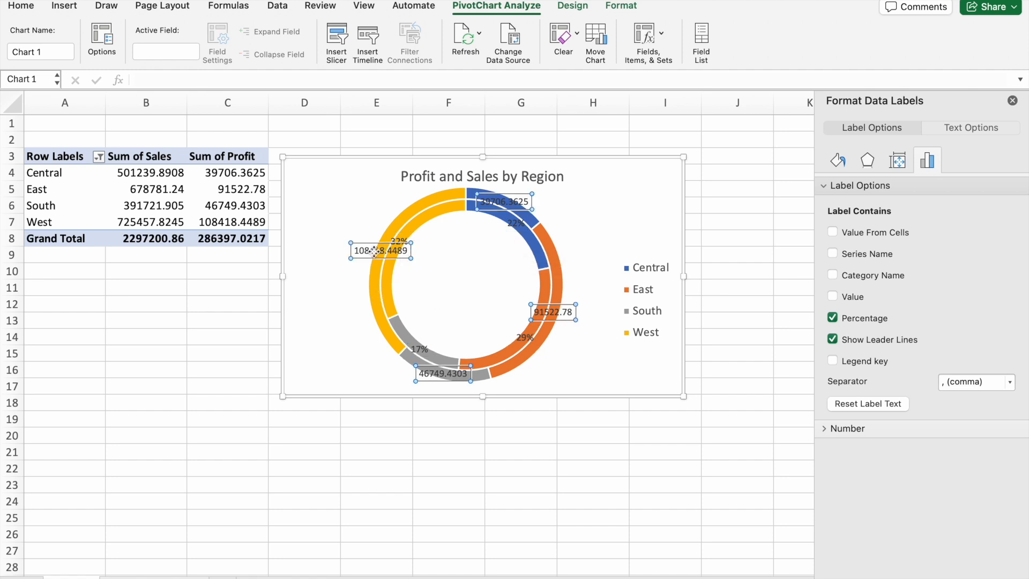
left_click(833, 317)
left_click(833, 296)
Move the West and Central percentage labels of the inner ring slightly inward, toward the doughnut's hole
left_click(403, 243)
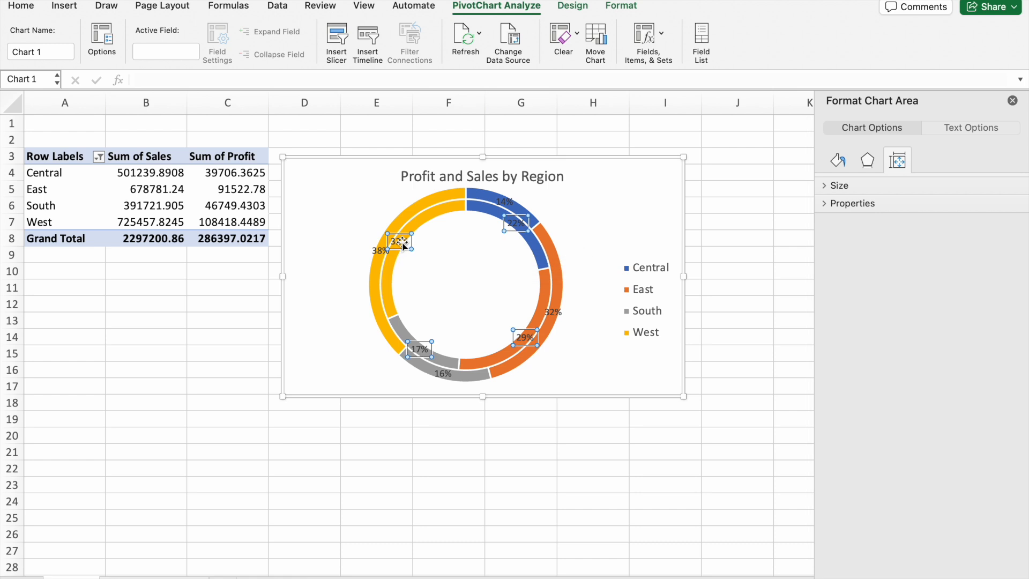
left_click_drag(406, 234, 420, 236)
left_click(523, 220)
left_click(523, 218)
left_click(523, 219)
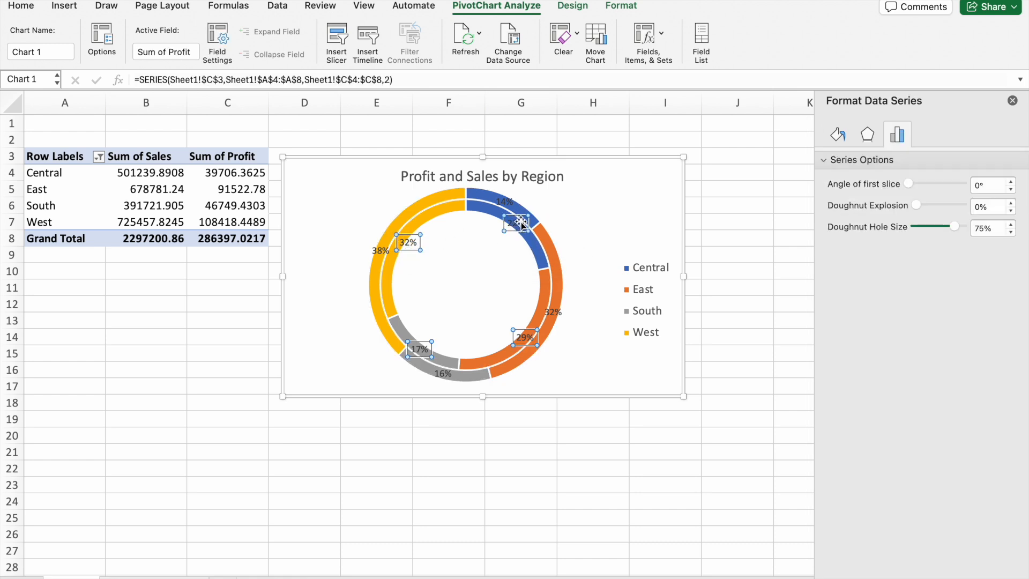
left_click(523, 219)
left_click_drag(524, 219, 493, 222)
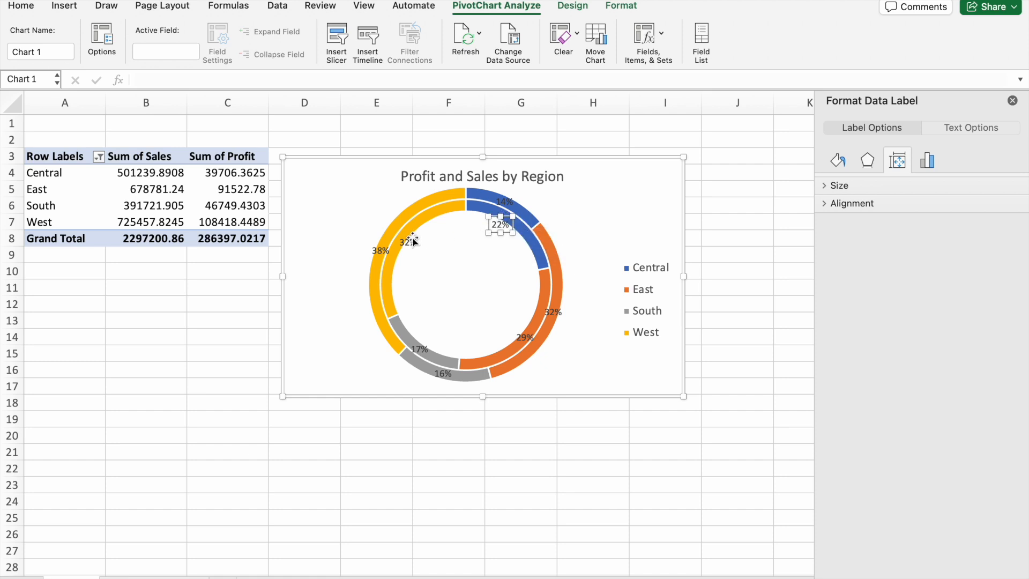
Set the font size of all inner-ring Sum of Sales data labels to 12
left_click(502, 354)
left_click(523, 337)
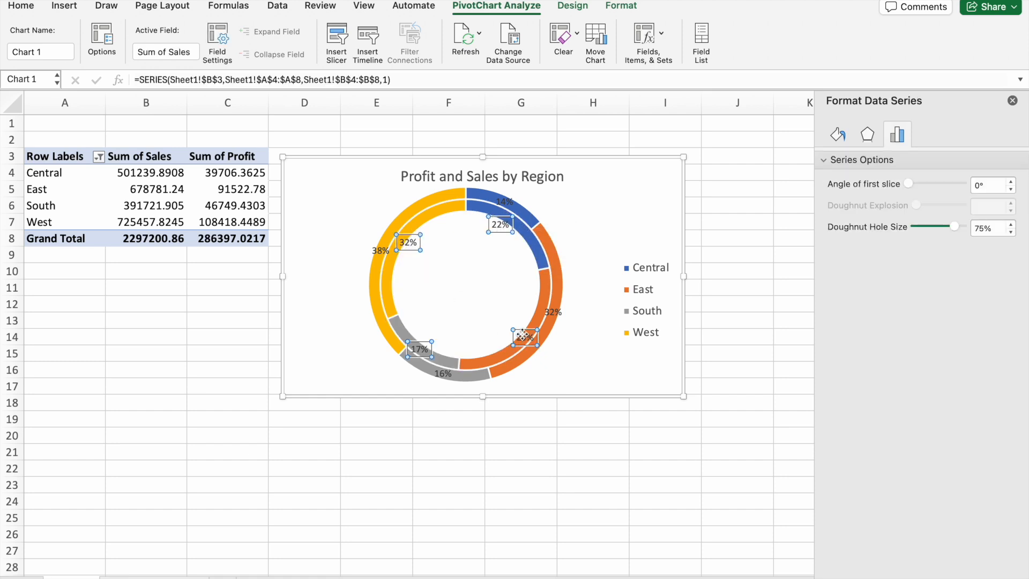
left_click(21, 6)
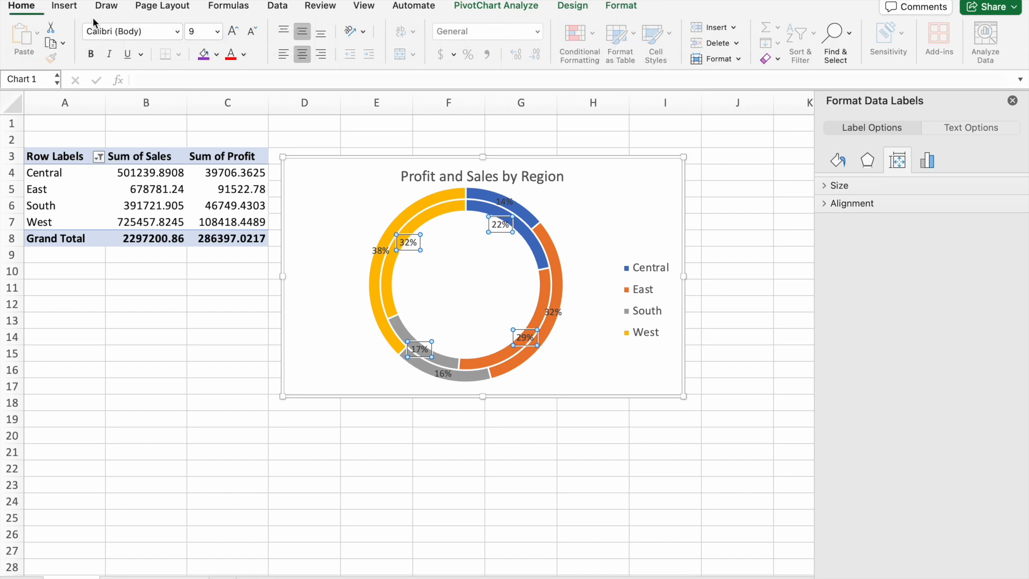
left_click(217, 31)
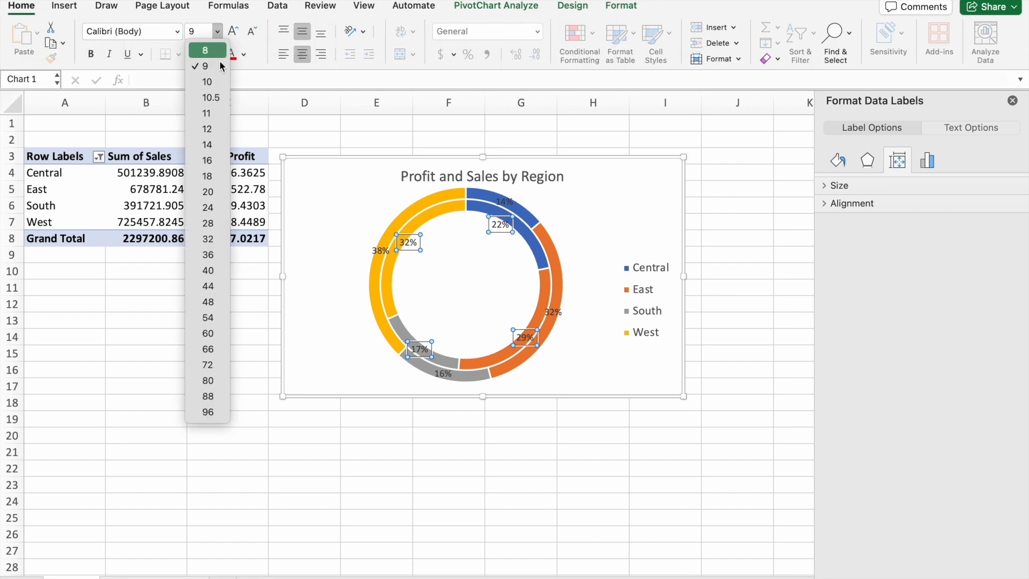
left_click(214, 128)
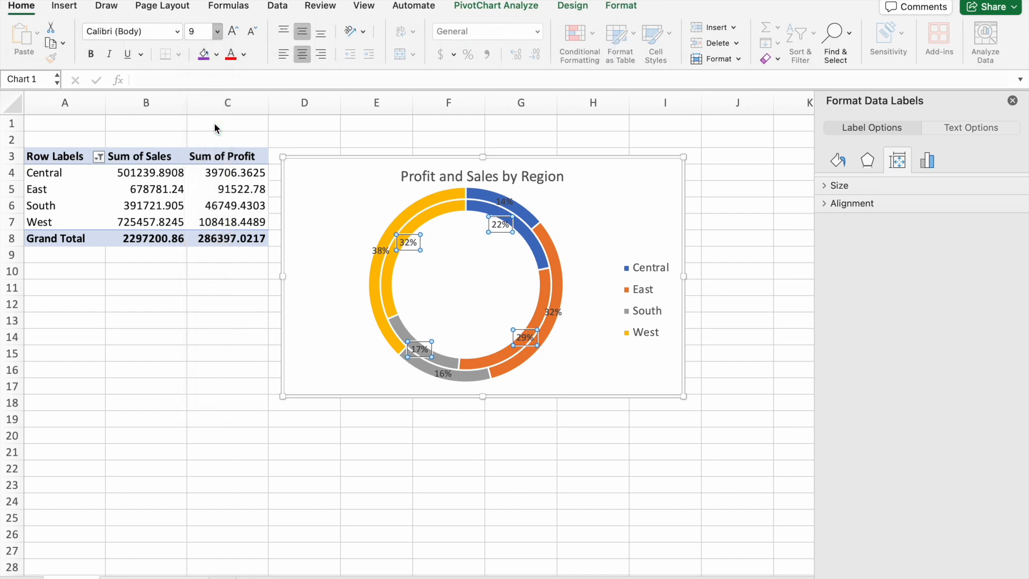
Try the Corbel font on the inner-ring Sum of Sales data labels
left_click(177, 31)
left_click(177, 31)
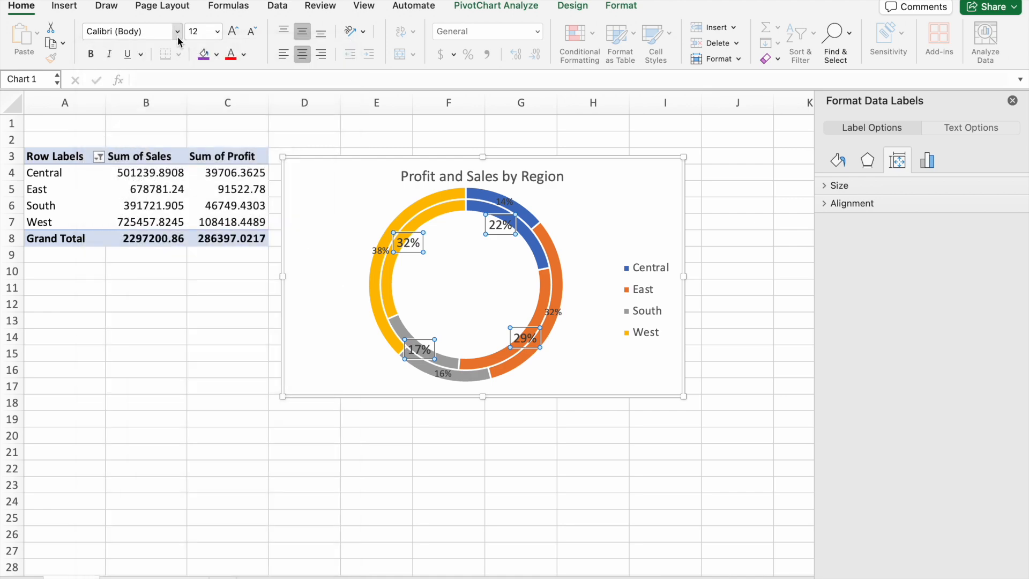
left_click(177, 31)
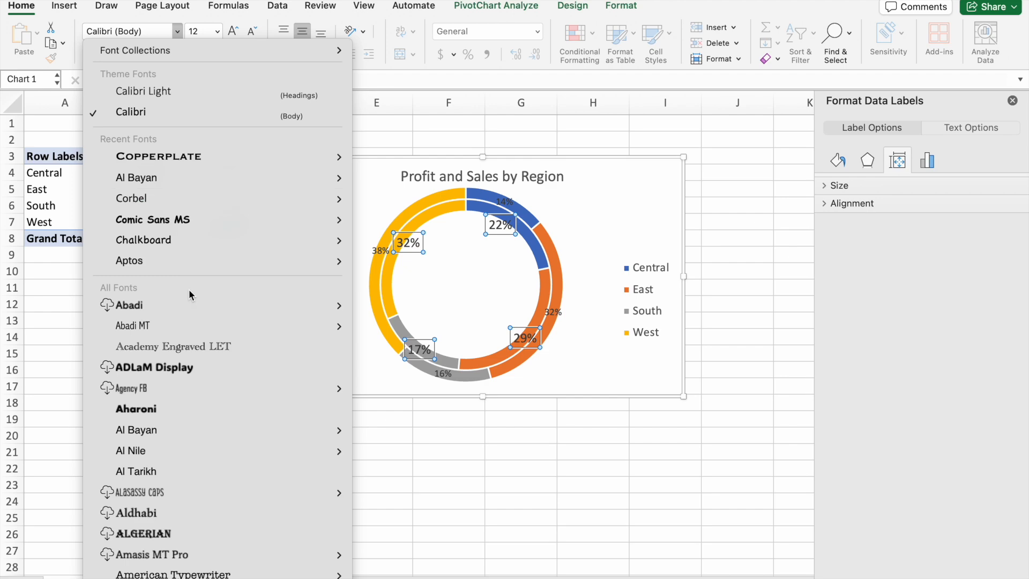
left_click(189, 202)
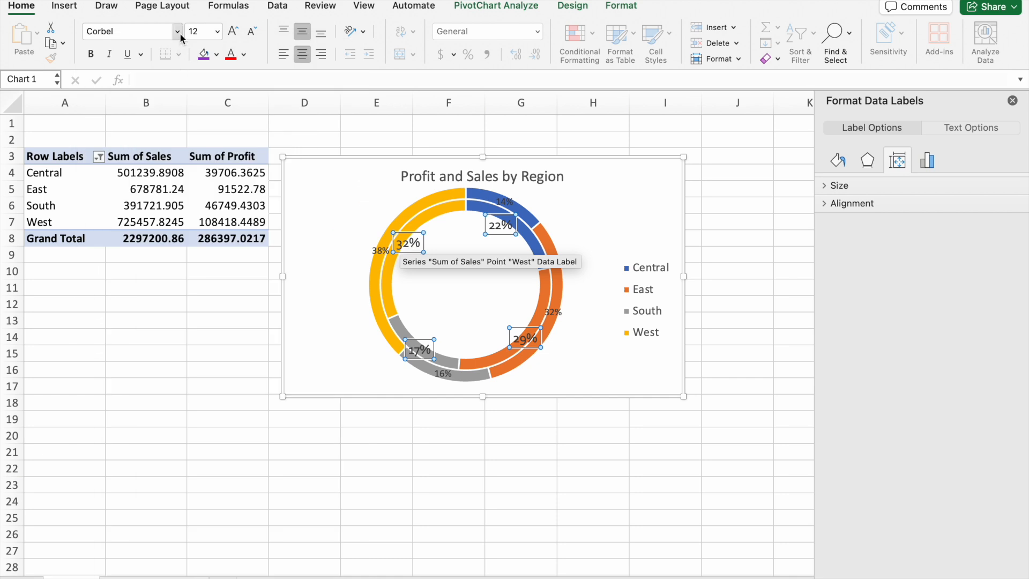
Set the font of the inner-ring Sum of Sales data labels to Comic Sans MS
left_click(177, 32)
mouse_move(149, 246)
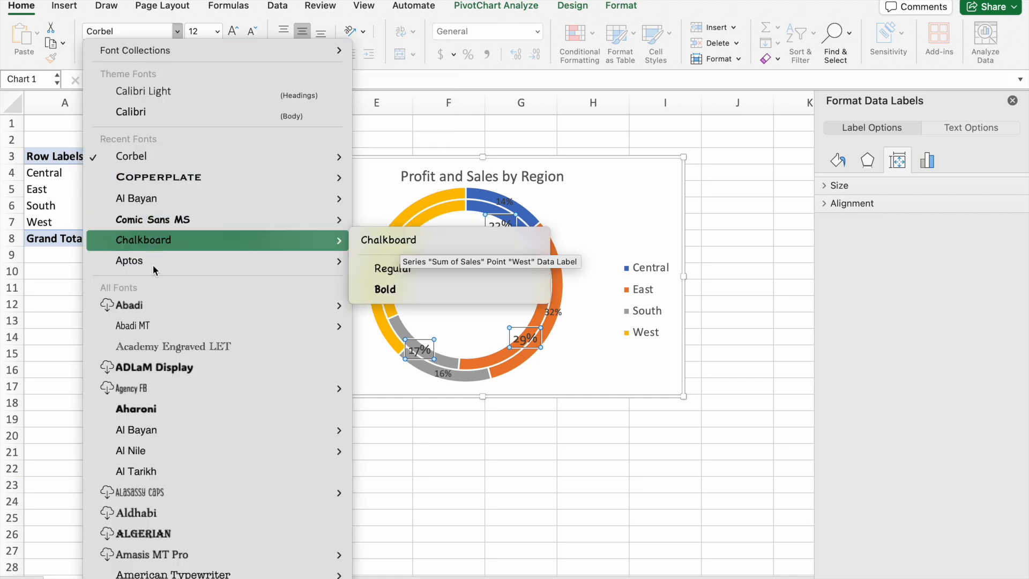
left_click(176, 226)
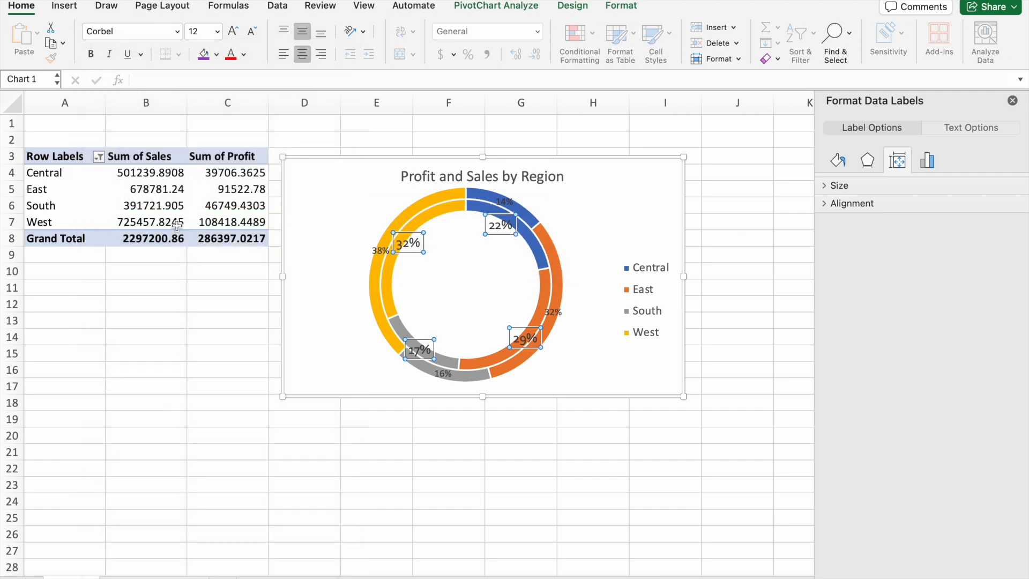
Format the outer-ring Sum of Profit data labels with font size 12 and the Comic Sans MS font
left_click(589, 191)
left_click(510, 202)
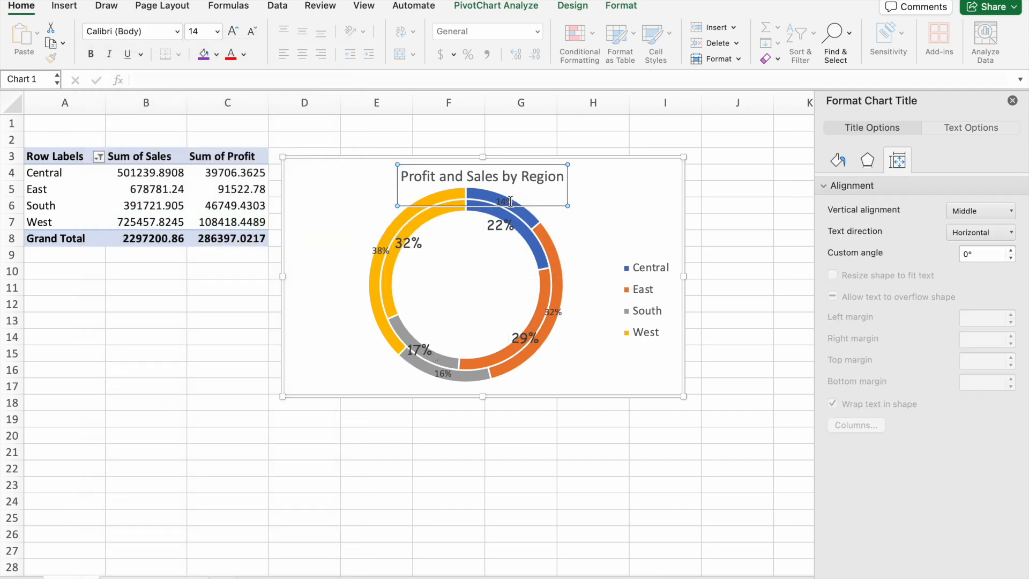
left_click(552, 313)
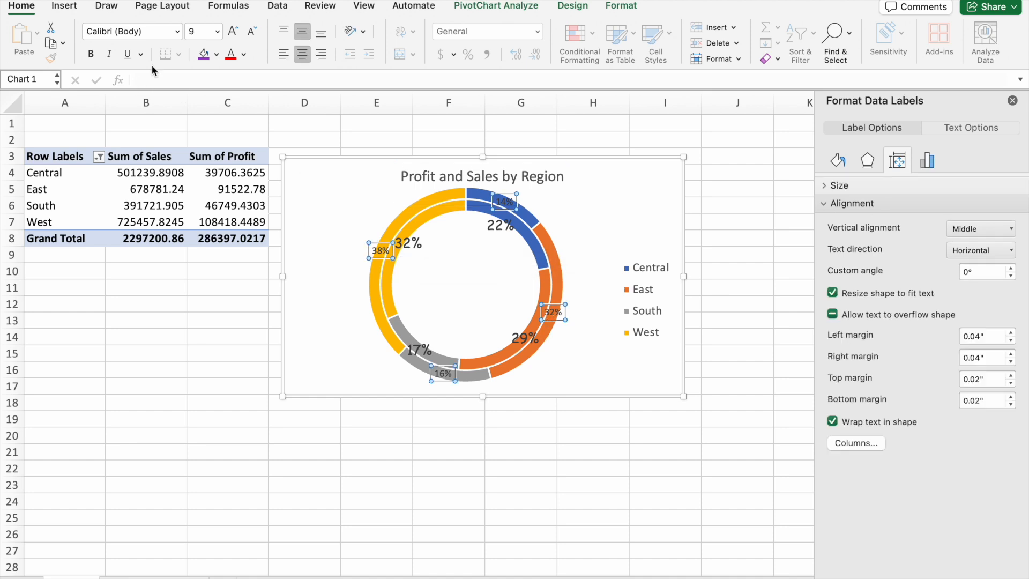
left_click(217, 31)
left_click(204, 128)
left_click(177, 31)
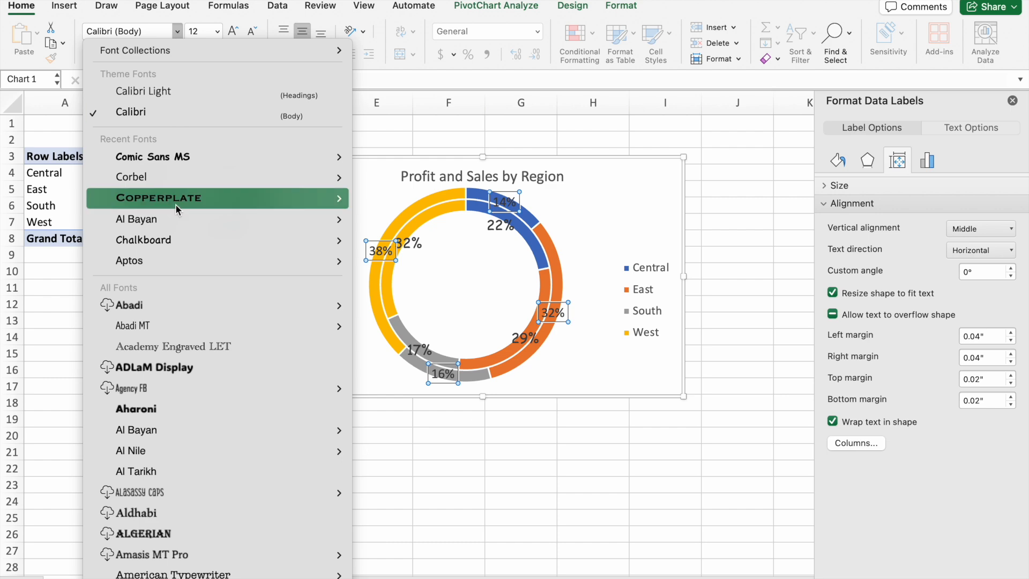
mouse_move(178, 241)
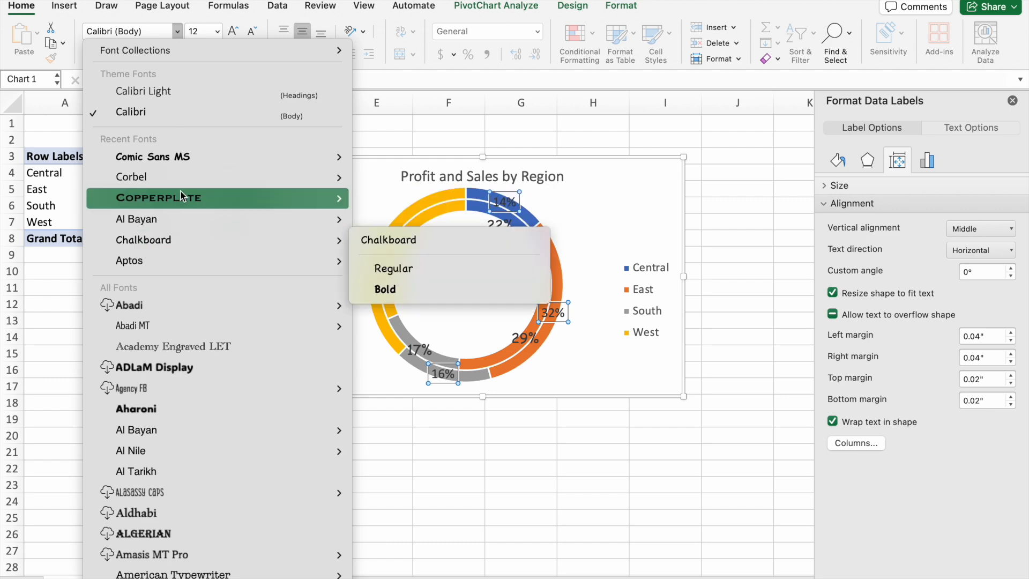
left_click(177, 156)
left_click(304, 214)
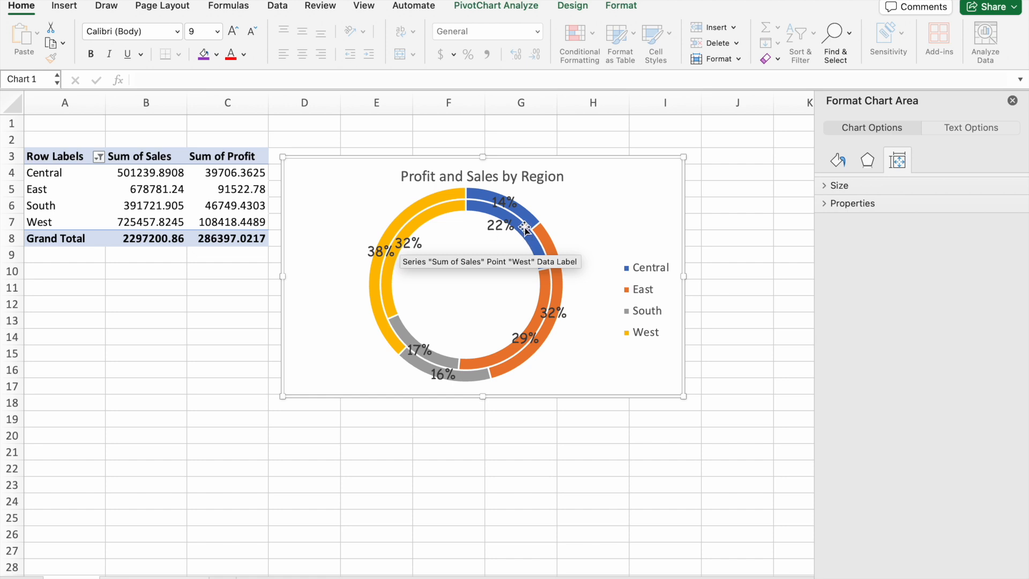
Move the outer ring's Central percentage label outward to the outer edge of its blue segment
left_click(506, 204)
left_click(571, 227)
left_click(510, 202)
left_click(510, 203)
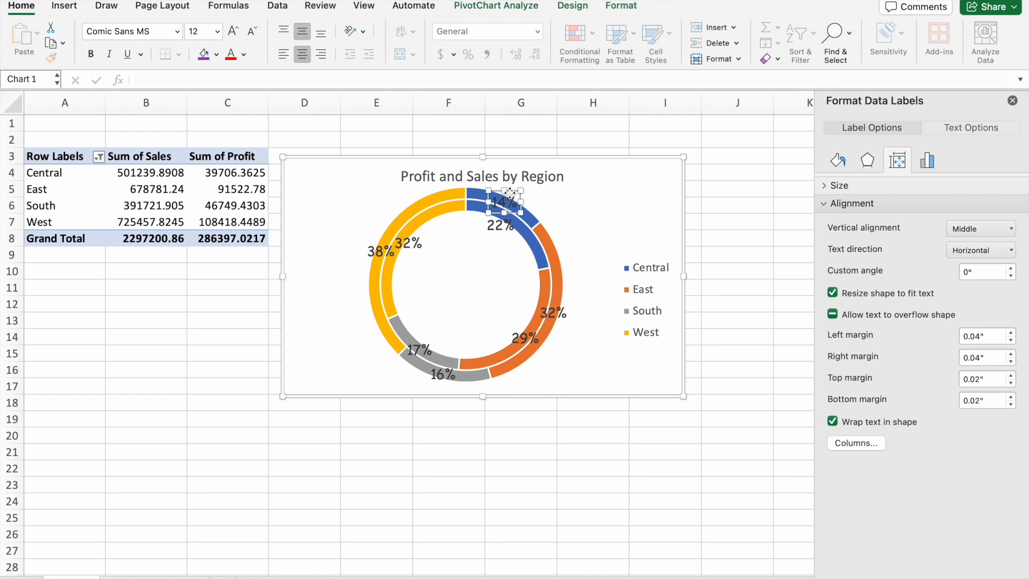
left_click_drag(510, 203, 524, 202)
left_click(583, 216)
left_click(522, 202)
left_click(522, 198)
left_click_drag(522, 198, 536, 193)
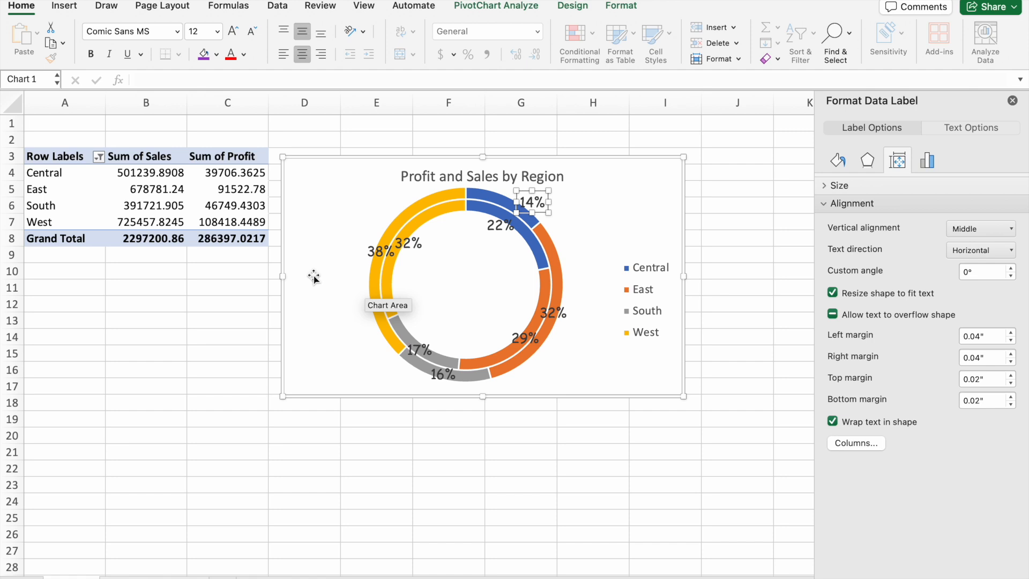
Open the label content options for only the outer ring's West data label
left_click(415, 241)
left_click(428, 221)
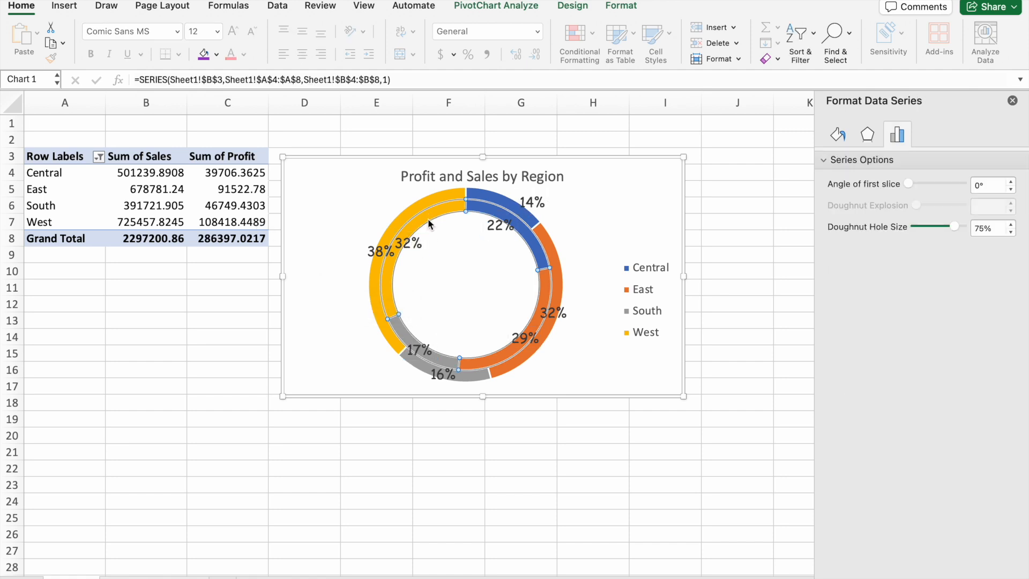
left_click(392, 226)
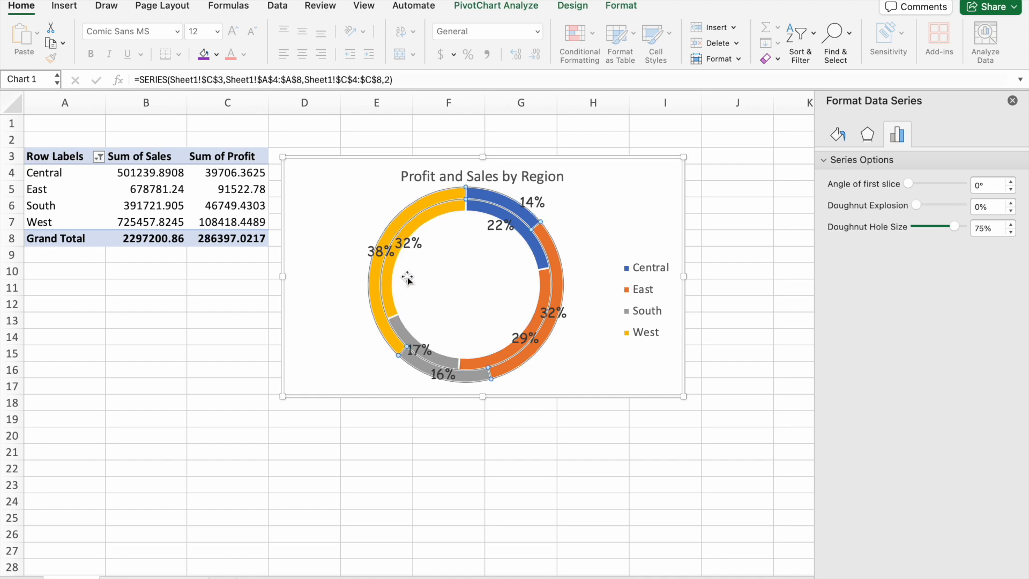
left_click(381, 251)
left_click(381, 251)
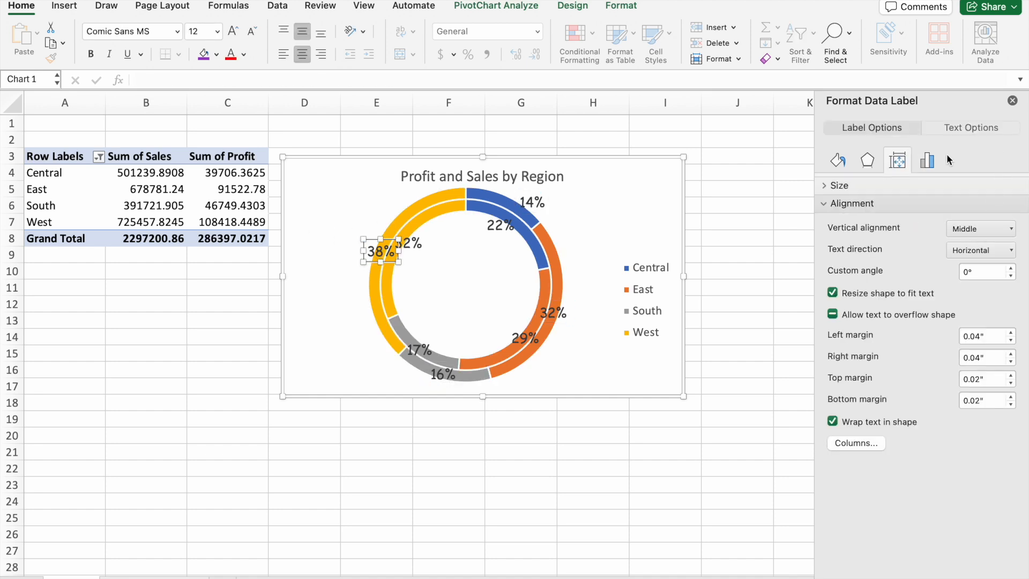
left_click(932, 159)
Try adding the category name to the outer ring's West data label
left_click(879, 254)
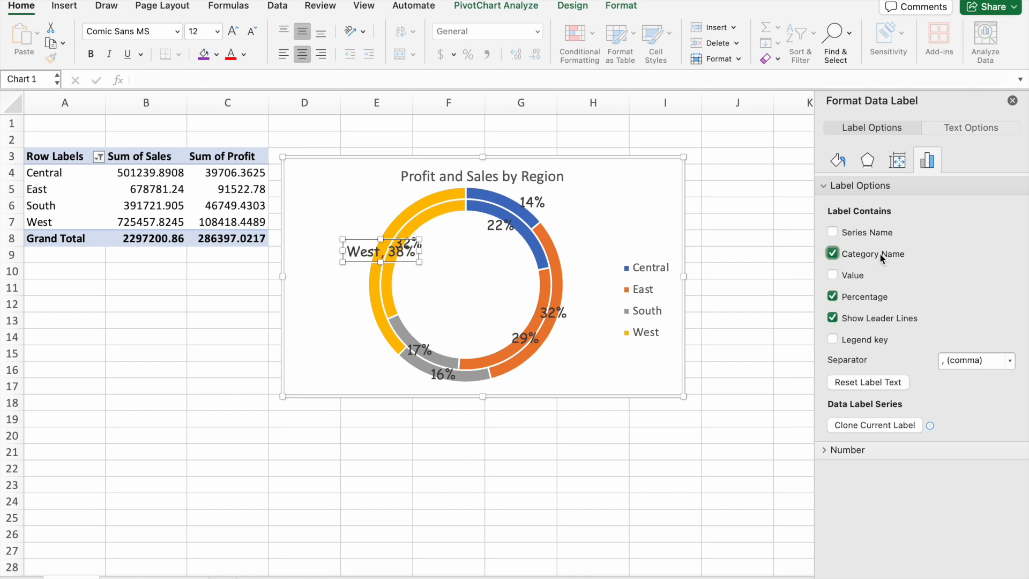
left_click(879, 253)
left_click(879, 253)
left_click(879, 253)
Add the series name to the outer ring's West label and move the label outward, away from the inner ring's West label
left_click(866, 230)
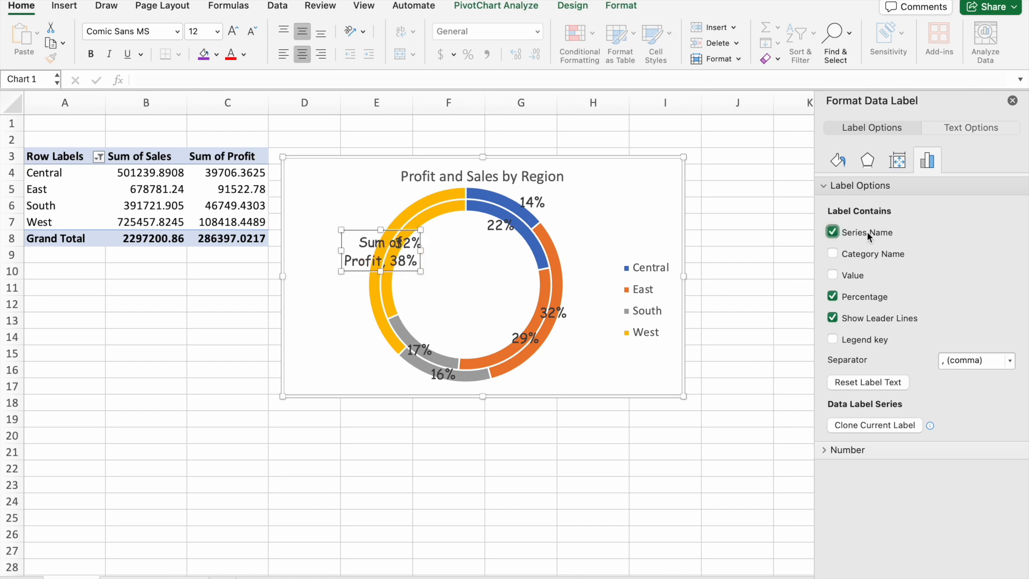
left_click_drag(393, 230, 370, 230)
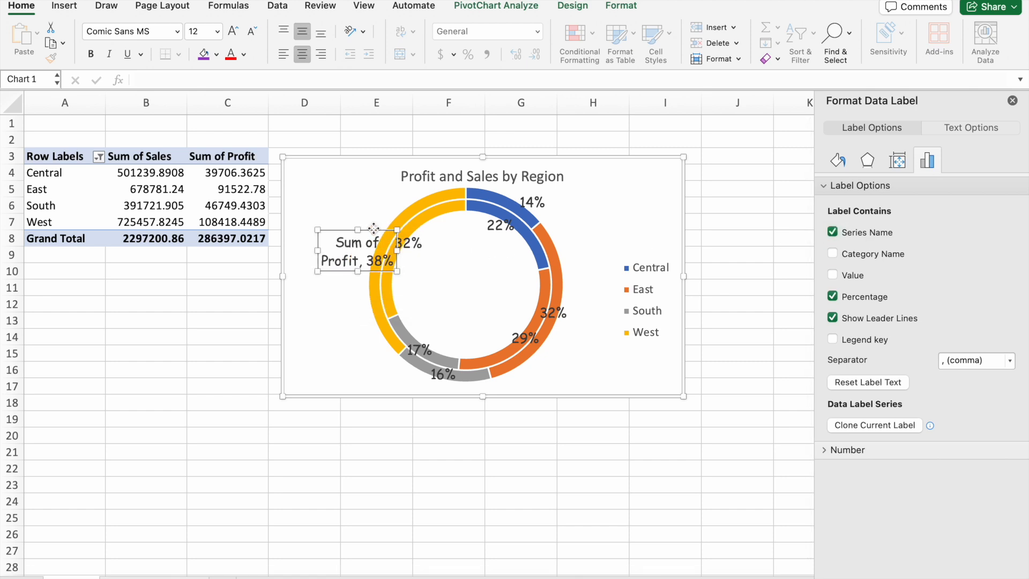
Try adding the series name to all inner-ring Sum of Sales data labels
left_click(467, 309)
left_click(417, 251)
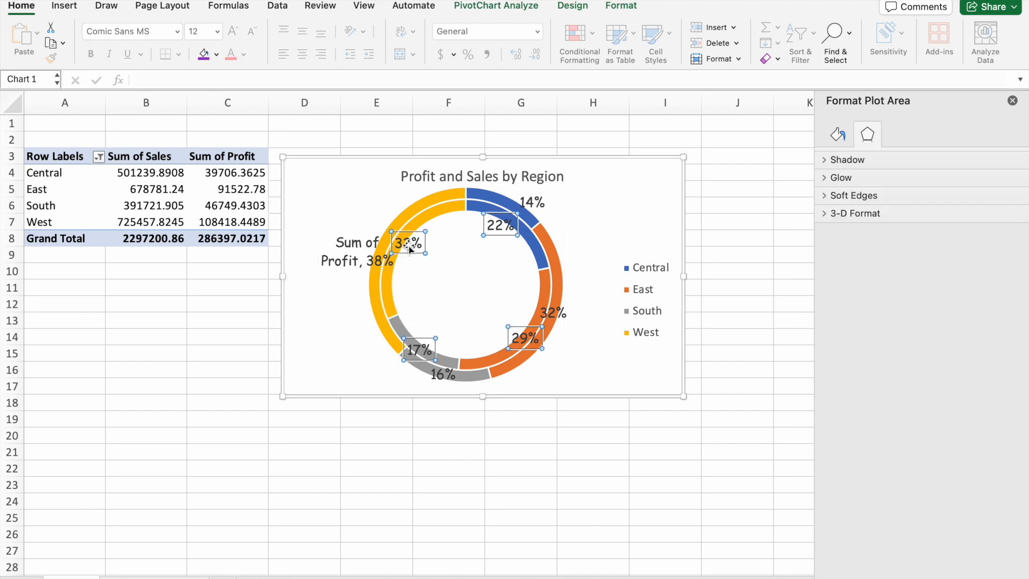
left_click(927, 161)
left_click(906, 185)
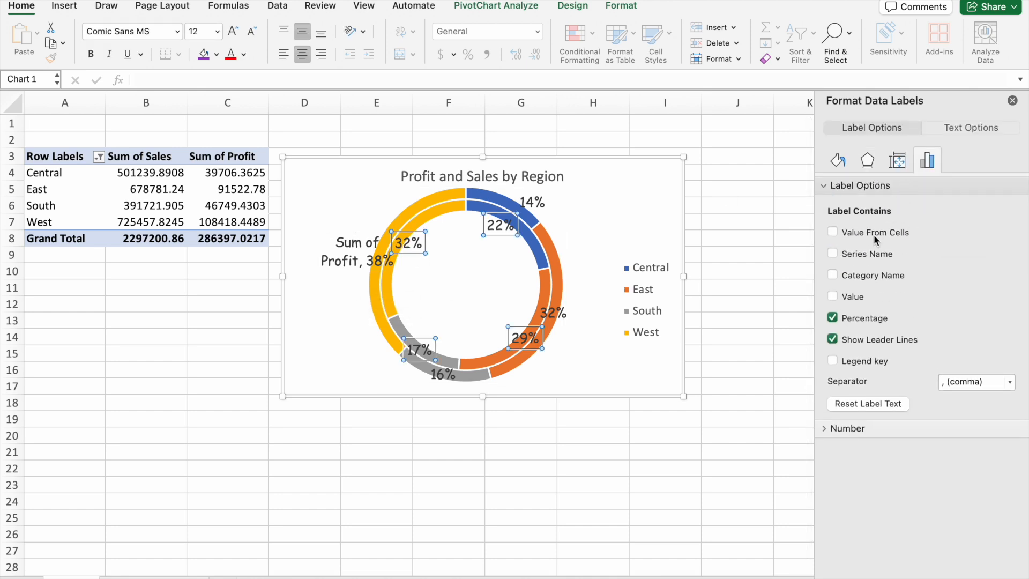
left_click(870, 255)
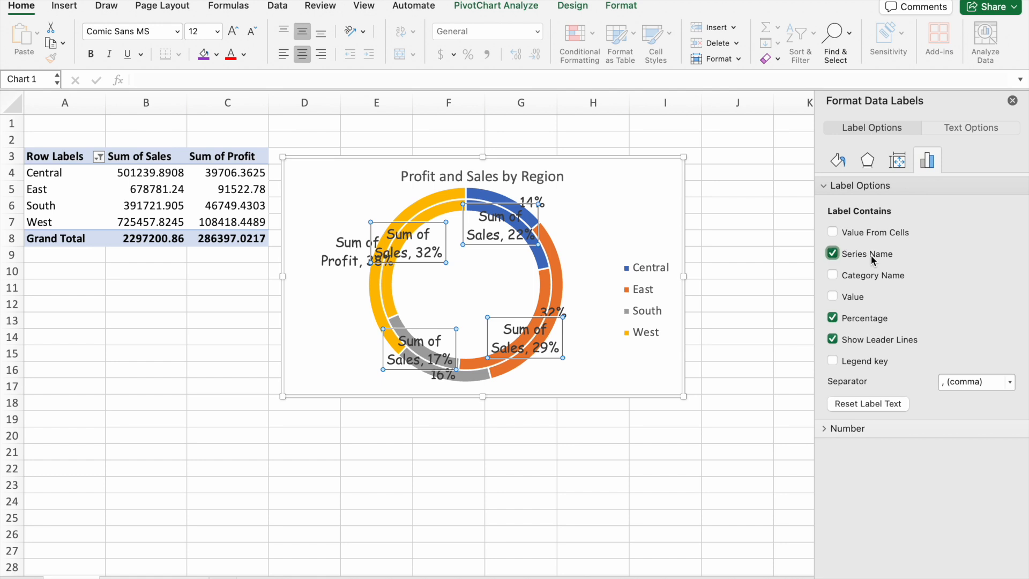
left_click(870, 255)
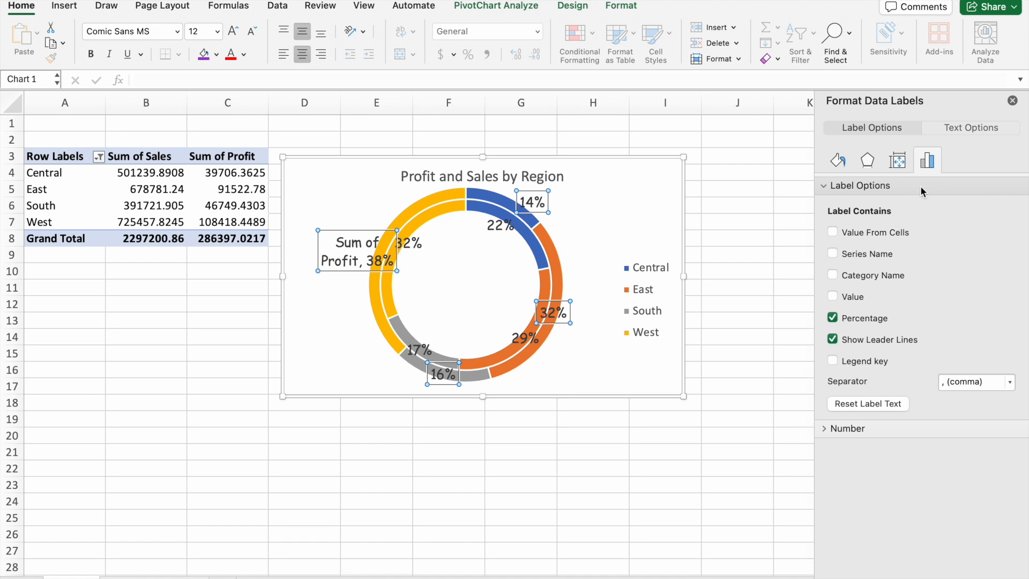
Add the series name to all outer-ring data labels and rename the PivotTable's Sum of Profit field to Profit
left_click(870, 252)
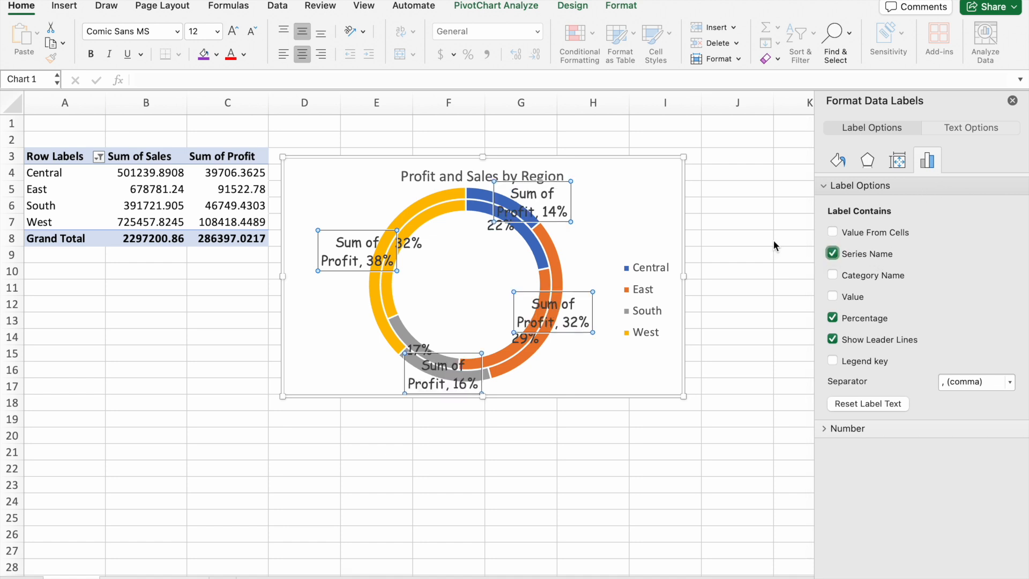
double_click(234, 156)
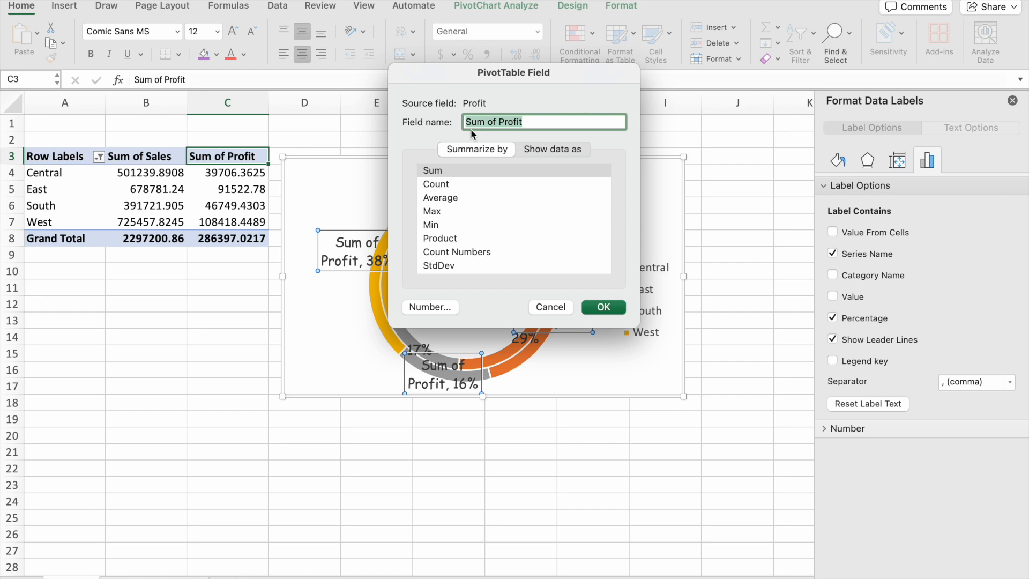
left_click(498, 121)
key("BackSpace")
key("BackSpace")
key("BackSpace")
key("BackSpace")
key("BackSpace")
key("BackSpace")
key("BackSpace")
left_click(603, 307)
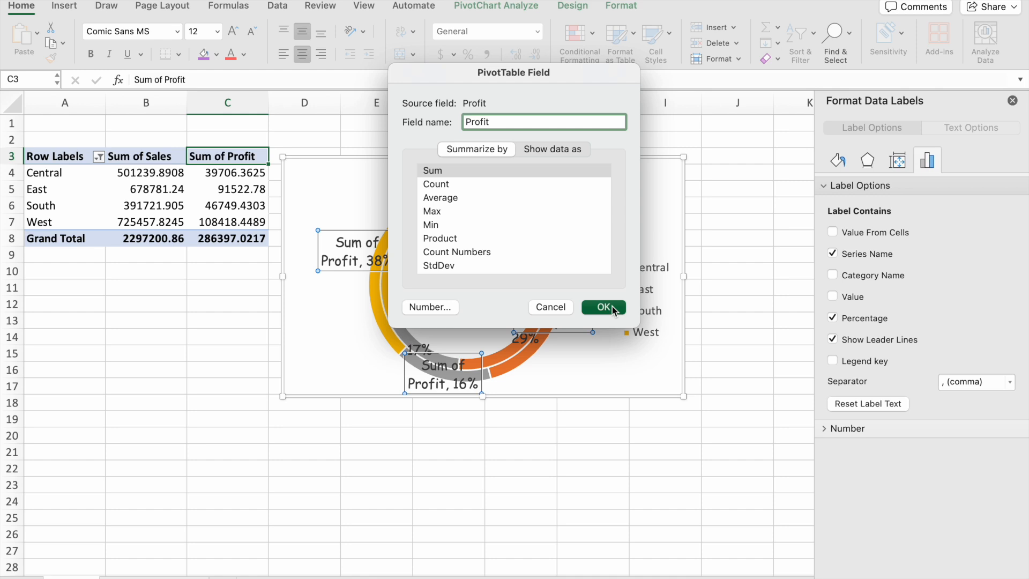
Add the series name to all inner-ring data labels and rename the PivotTable's Sum of Sales field to Sales
left_click(502, 226)
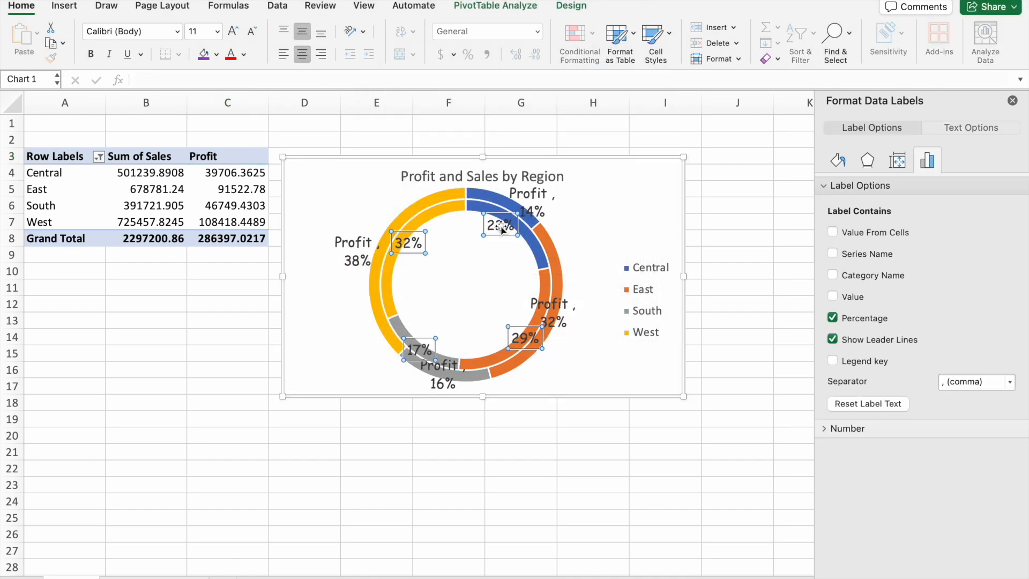
left_click(863, 255)
double_click(157, 156)
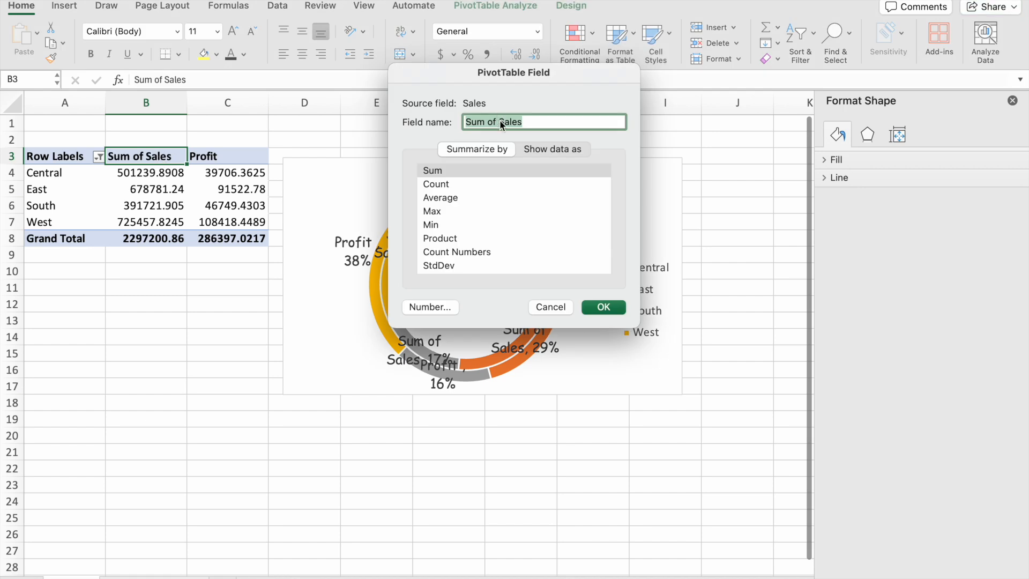
left_click_drag(500, 121, 421, 120)
key("BackSpace")
left_click(612, 308)
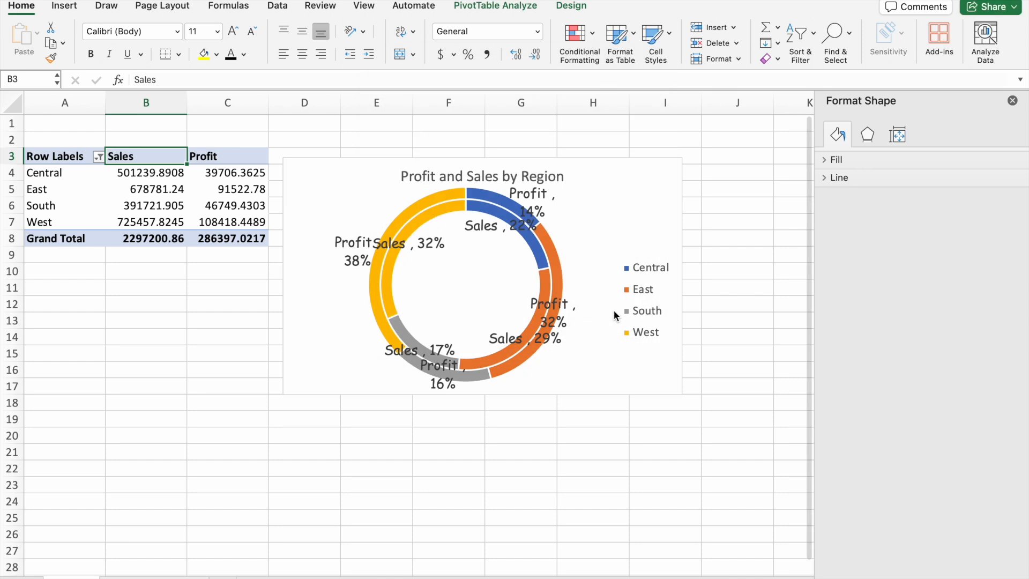
Move the inner-ring West and South Sales labels inward, away from the Profit labels
left_click(394, 242)
mouse_move(424, 236)
left_mouse_down()
mouse_move(430, 261)
mouse_move(436, 253)
left_mouse_up()
left_click(446, 360)
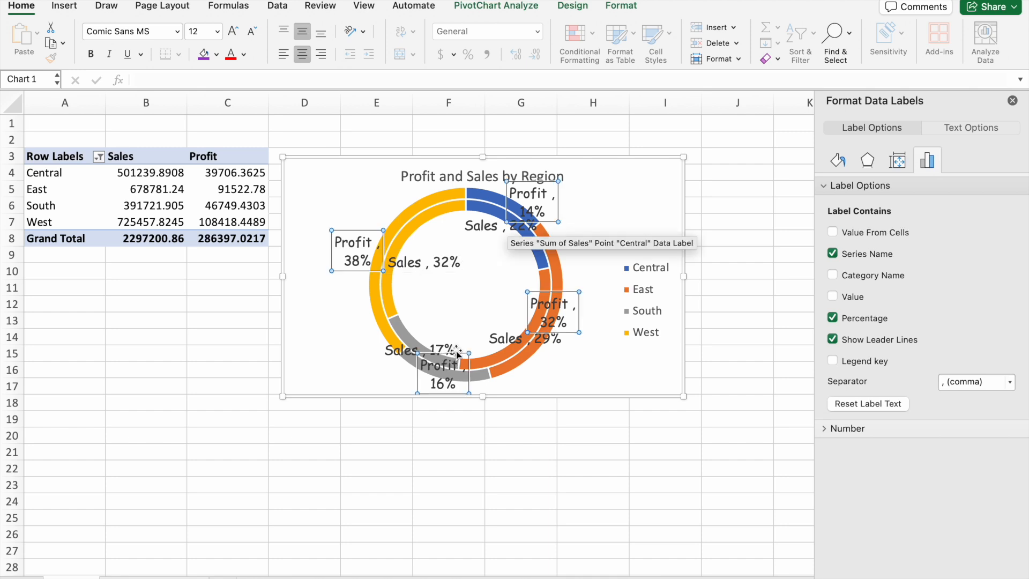
left_click(403, 348)
left_click(411, 341)
left_click_drag(411, 341, 438, 324)
Separate the overlapping East labels by moving the Sales label inward and the Profit label down and outward
left_click(535, 327)
left_click_drag(535, 328, 579, 328)
left_click(563, 294)
left_click(562, 294)
Move the outer ring's Central Profit label outward, away from the chart title and the Central Sales label
left_click(535, 180)
left_click(536, 210)
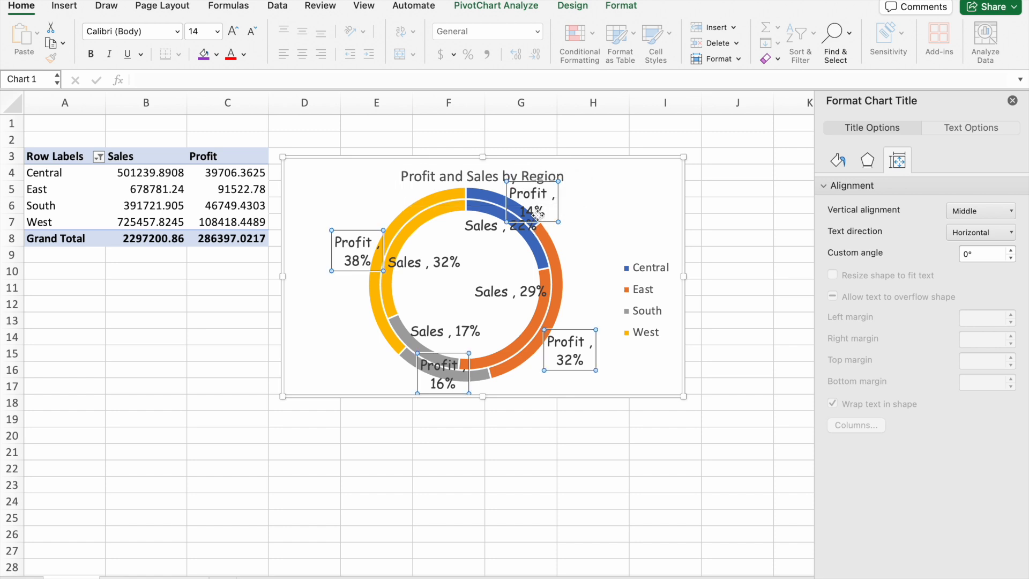
left_click(542, 185)
left_click_drag(542, 185, 565, 186)
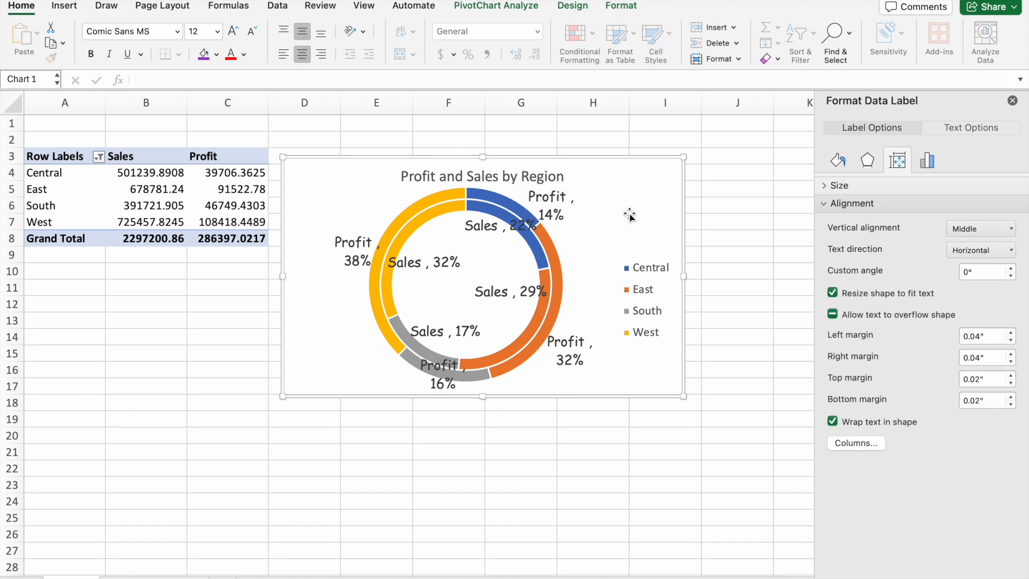
left_click(626, 214)
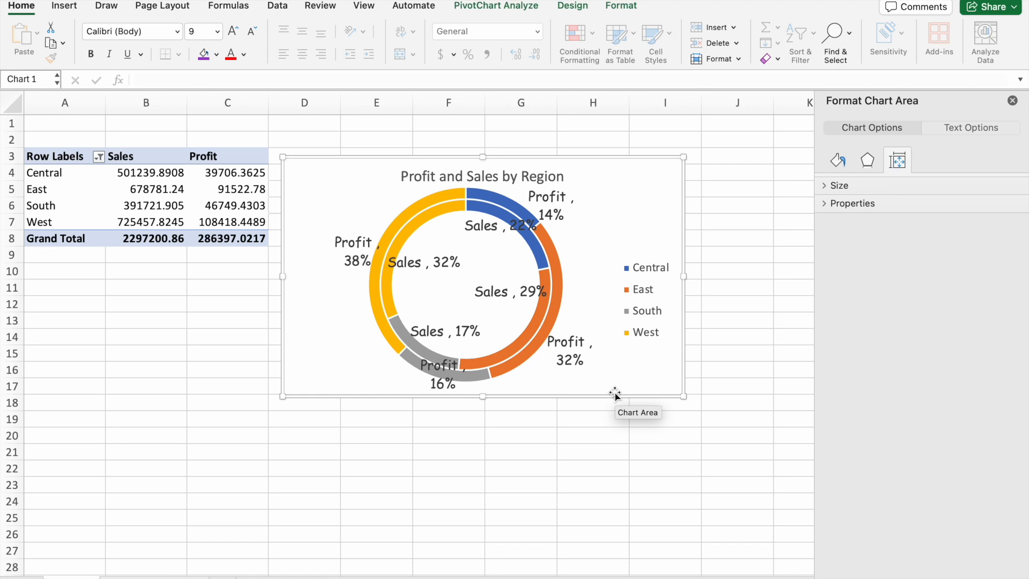
mouse_move(395, 284)
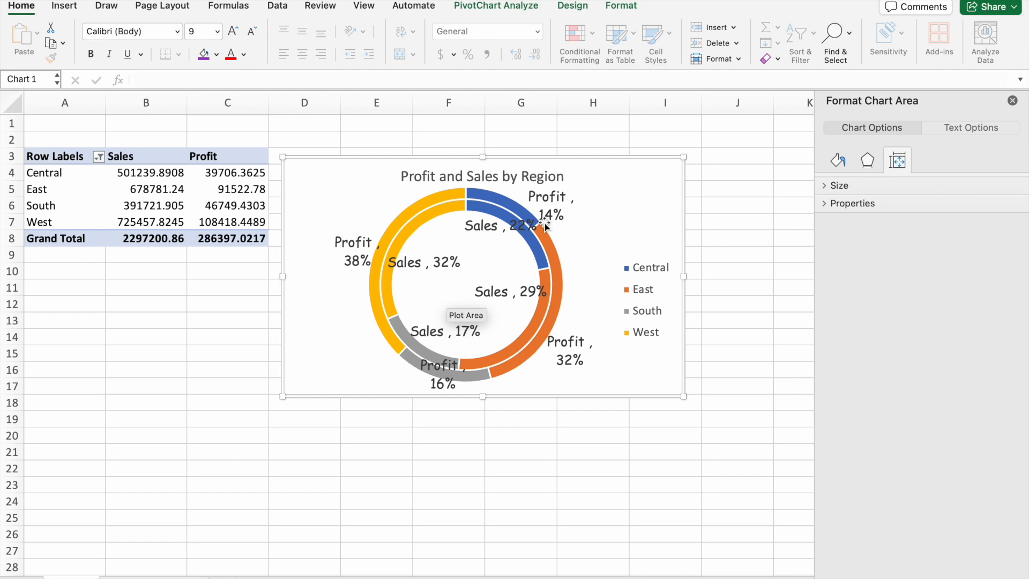
Examine the Sub-Category and Segment columns in the Superstore source data sheet
left_click(160, 577)
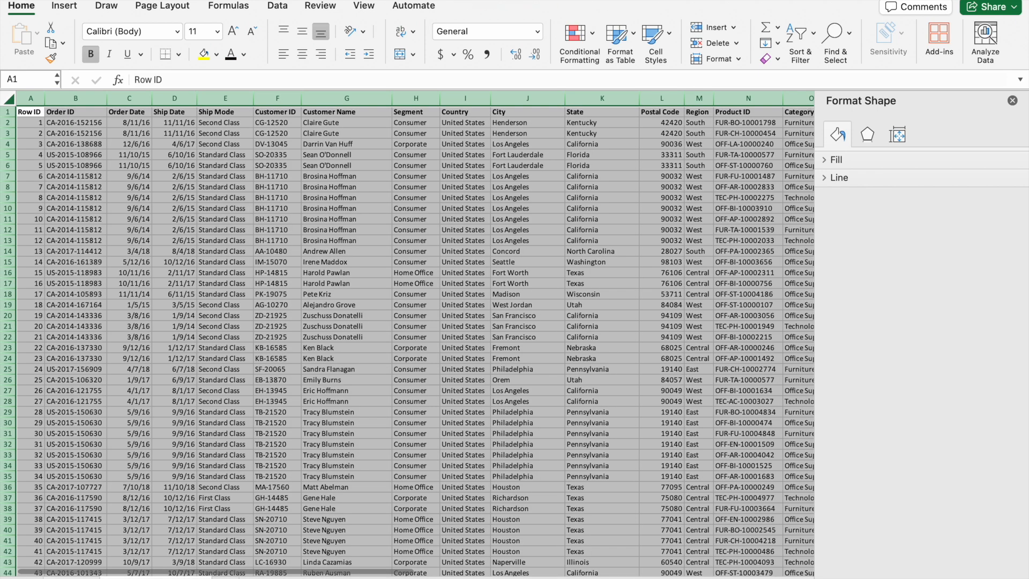
left_click(464, 412)
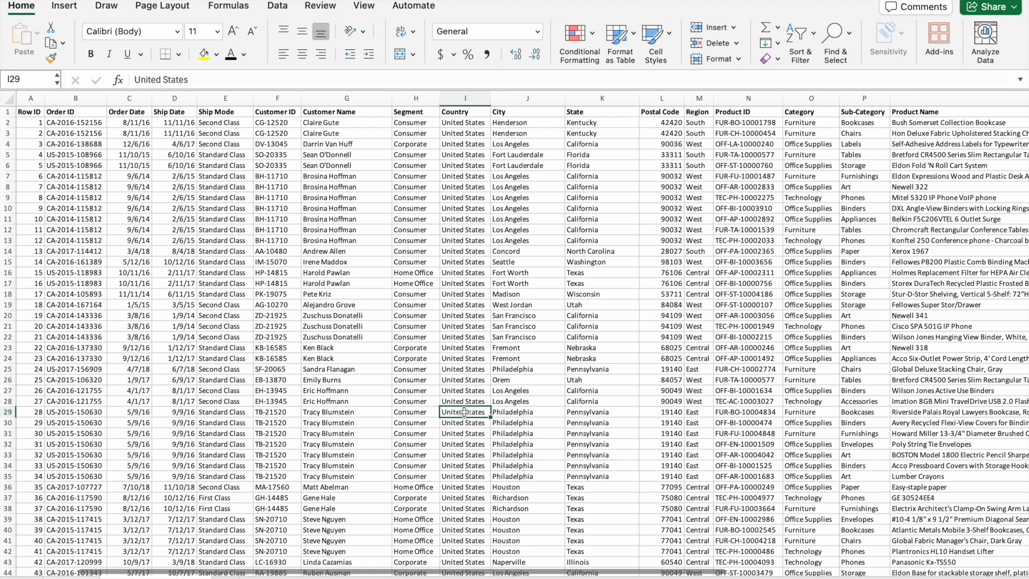
left_click(864, 98)
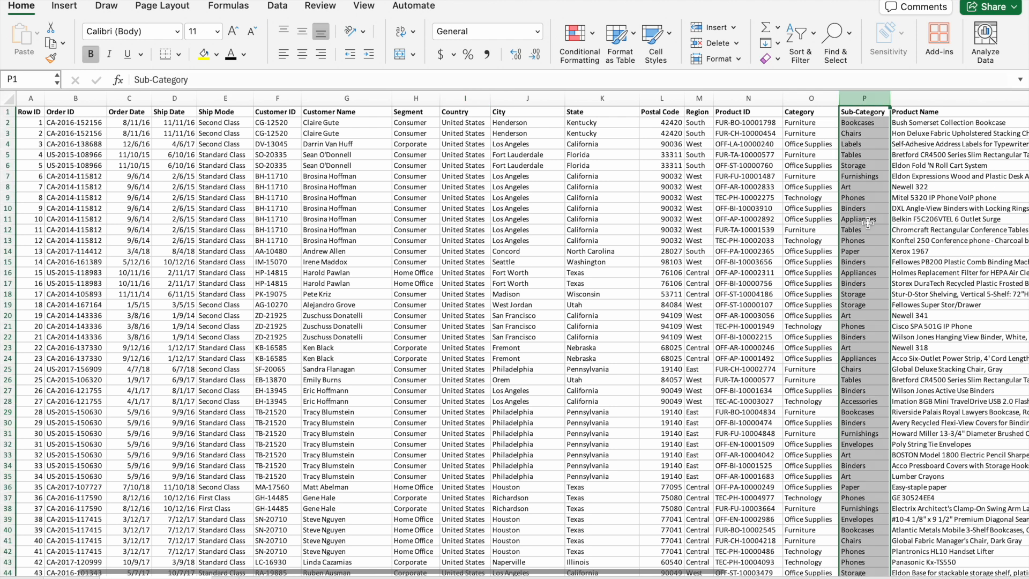
scroll(881, 262, "right", 2)
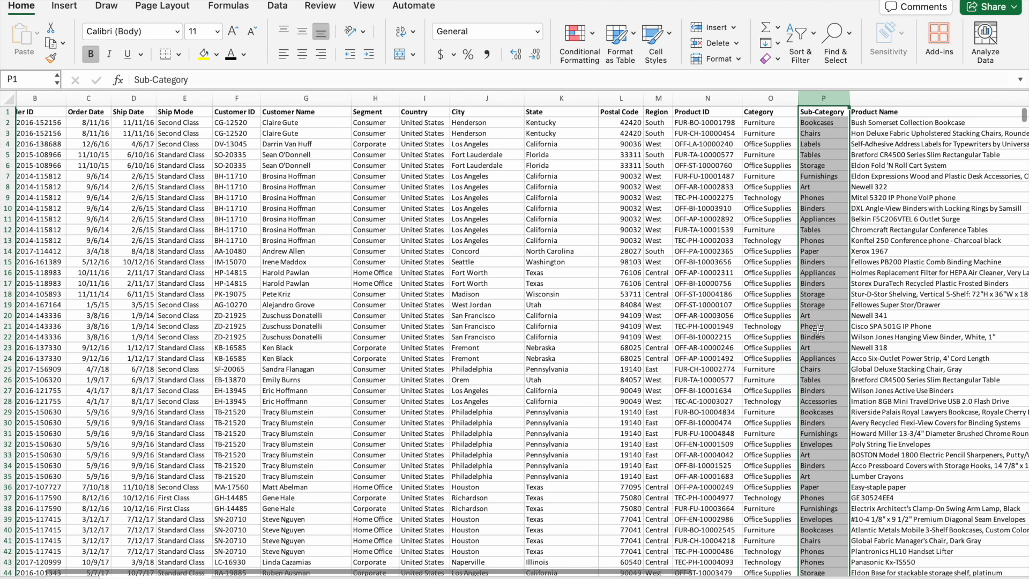
scroll(807, 303, "down", 5)
scroll(806, 302, "up", 5)
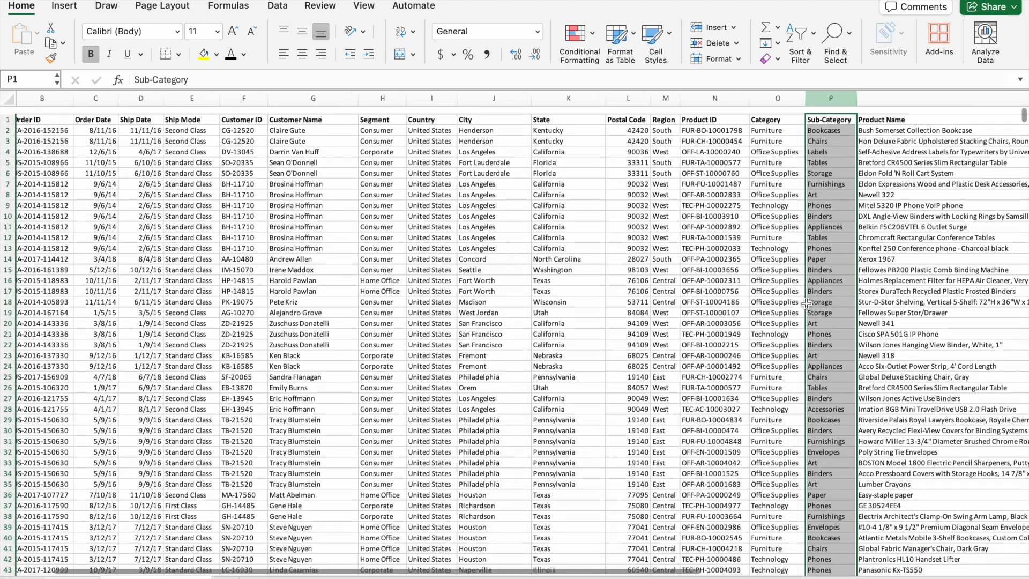
scroll(76, 118, "left", 2)
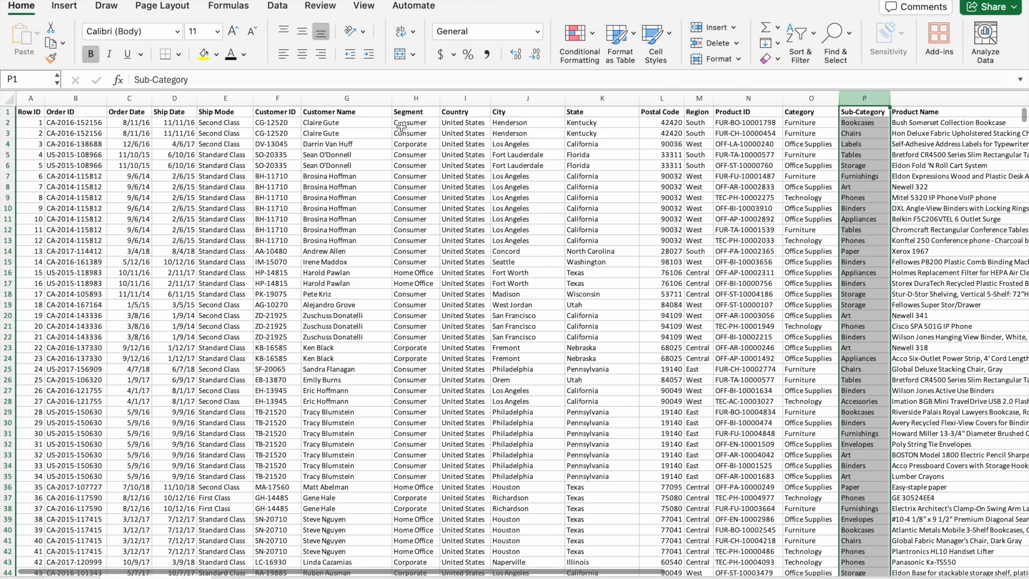
left_click(416, 98)
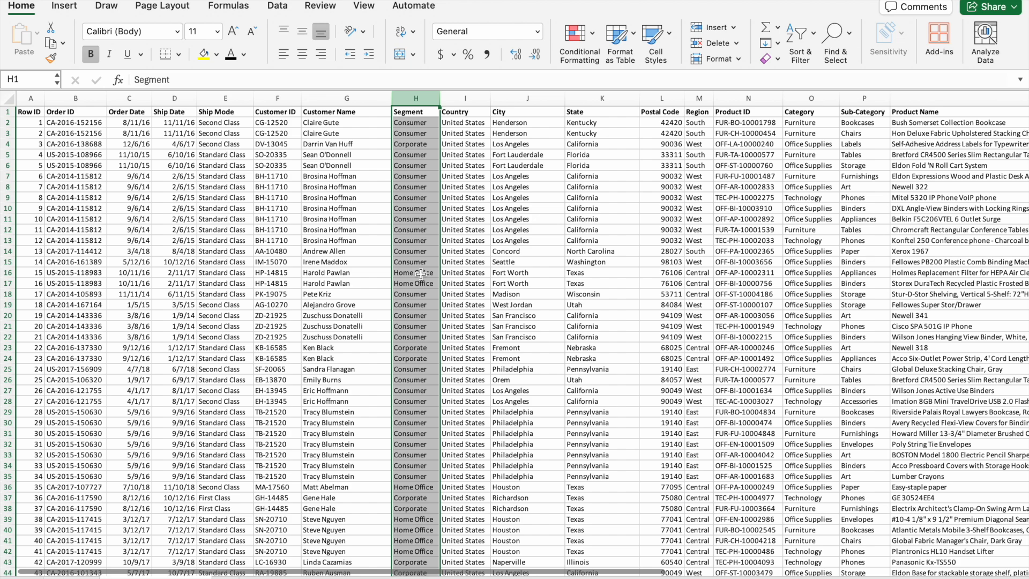
left_click(428, 347)
scroll(628, 328, "right", 1)
scroll(628, 328, "left", 1)
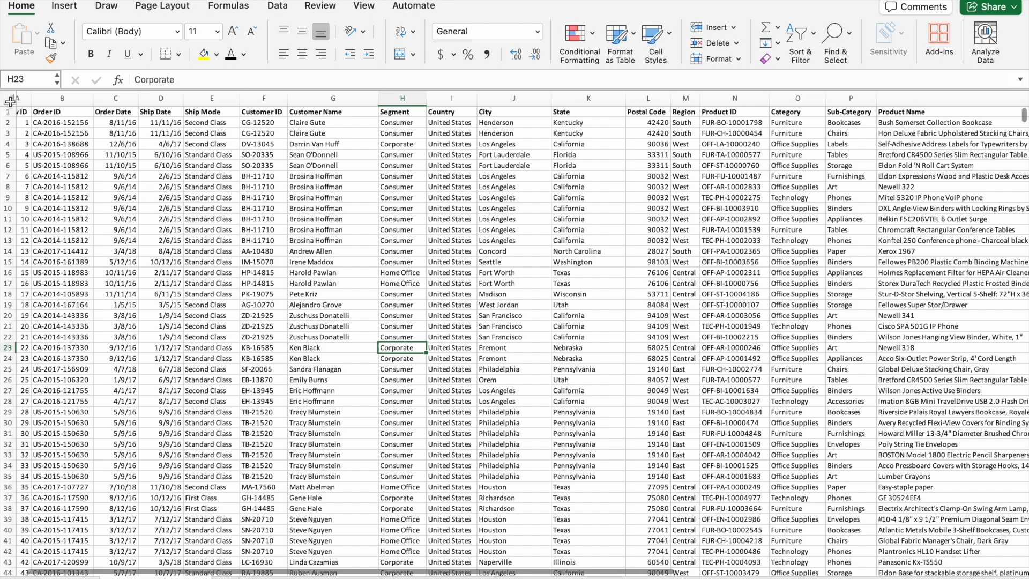
Create a PivotTable on a new worksheet from all columns of the Sample - Superstore sheet
left_click(10, 99)
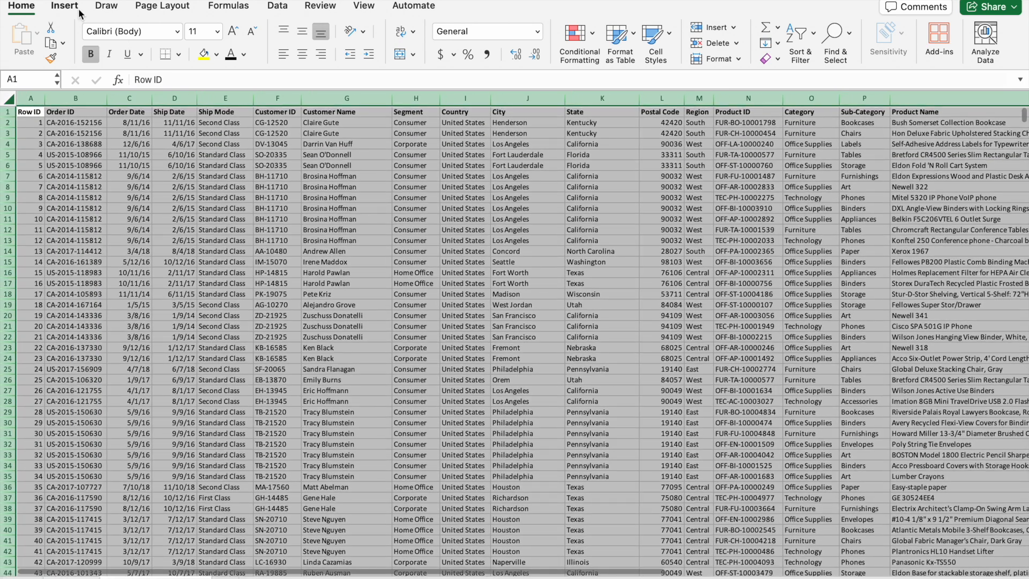
left_click(65, 6)
left_click(27, 38)
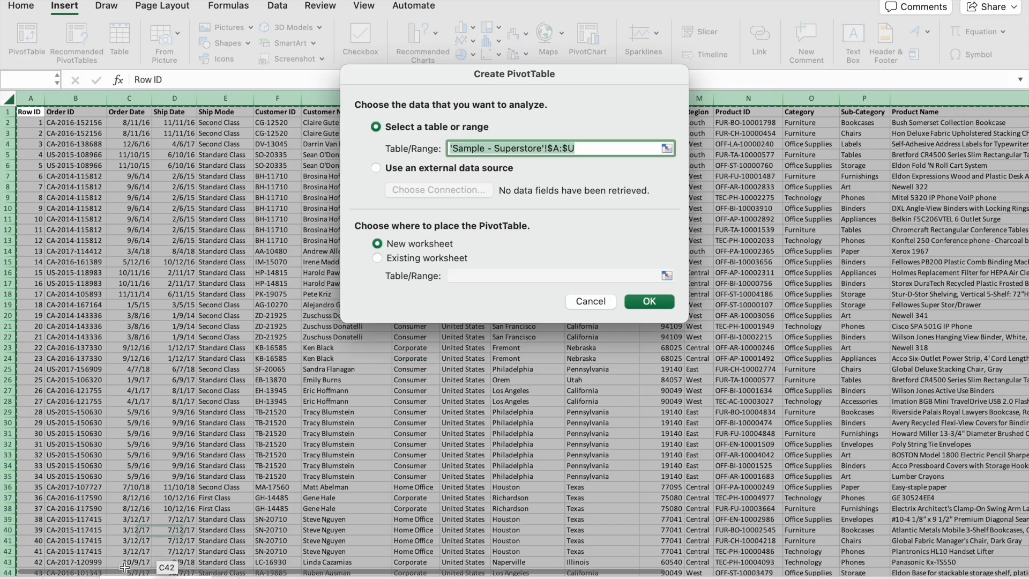
left_click(648, 301)
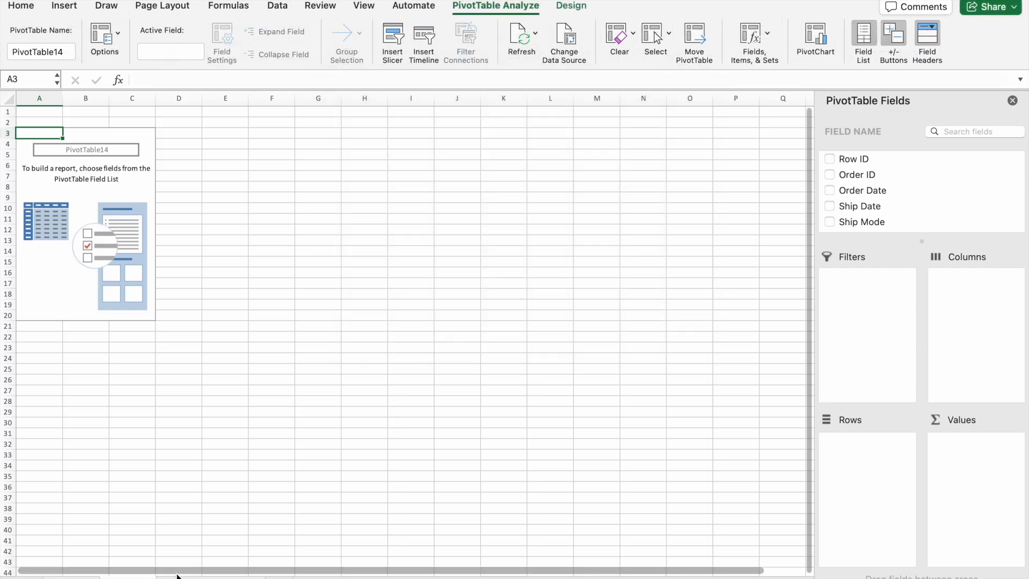
Add the Sub-Category field to the new PivotTable's rows
scroll(907, 208, "down", 5)
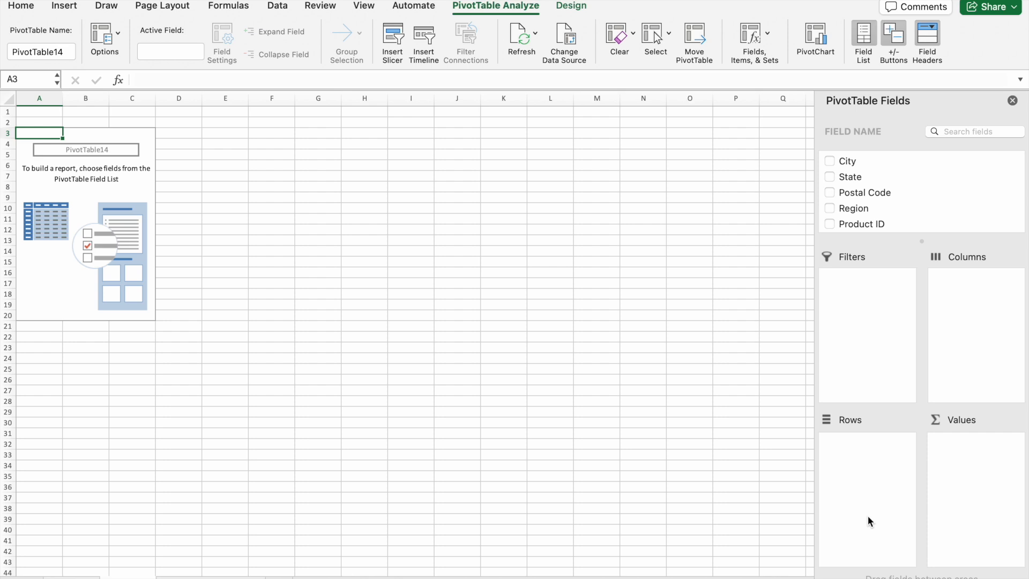
scroll(923, 178, "down", 5)
scroll(924, 177, "up", 2)
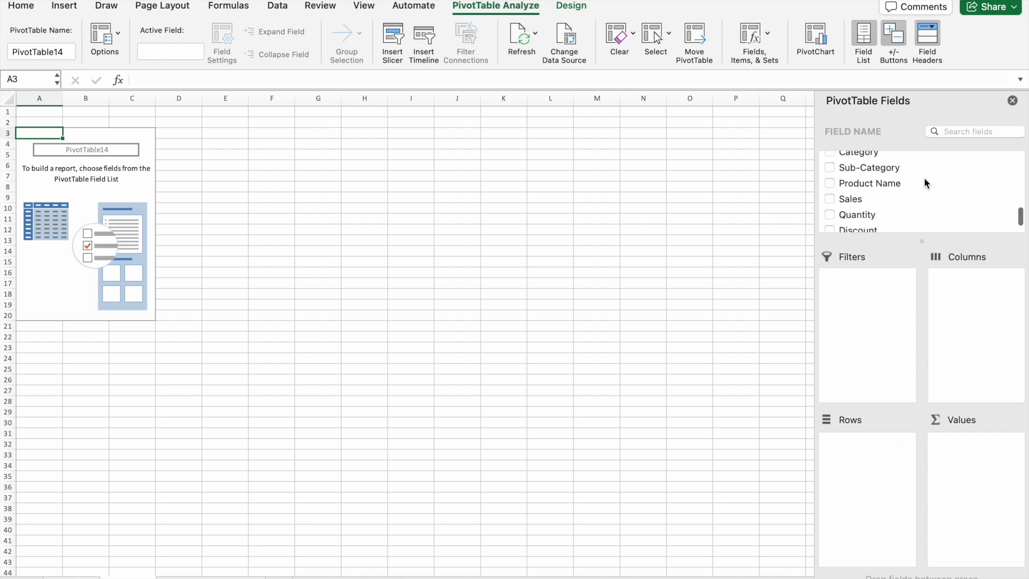
left_click_drag(916, 178, 884, 480)
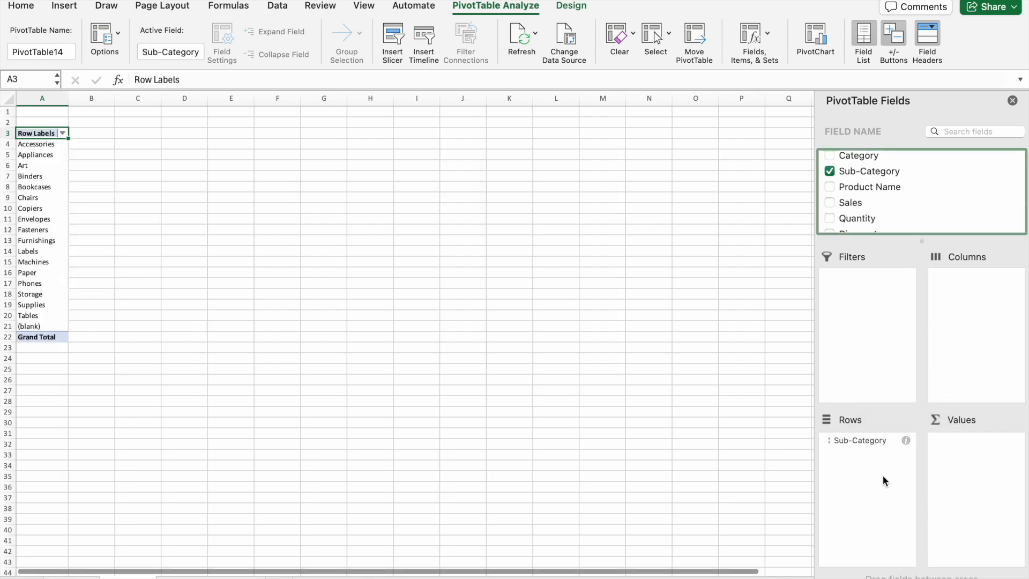
Filter the (blank) item out of the PivotTable's Sub-Category row labels
left_click(63, 133)
scroll(182, 312, "down", 5)
left_click(140, 379)
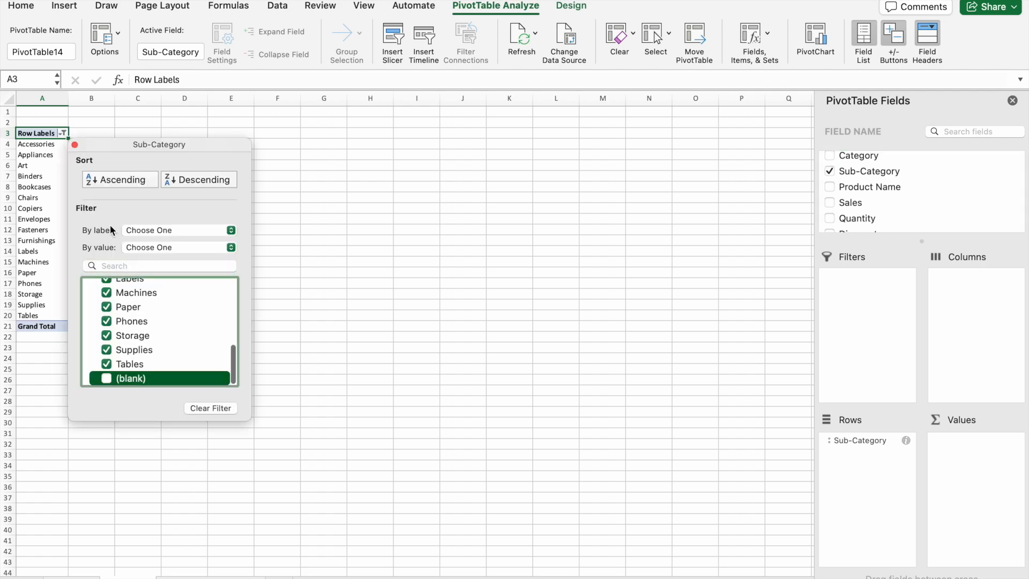
left_click(74, 144)
scroll(51, 284, "up", 3)
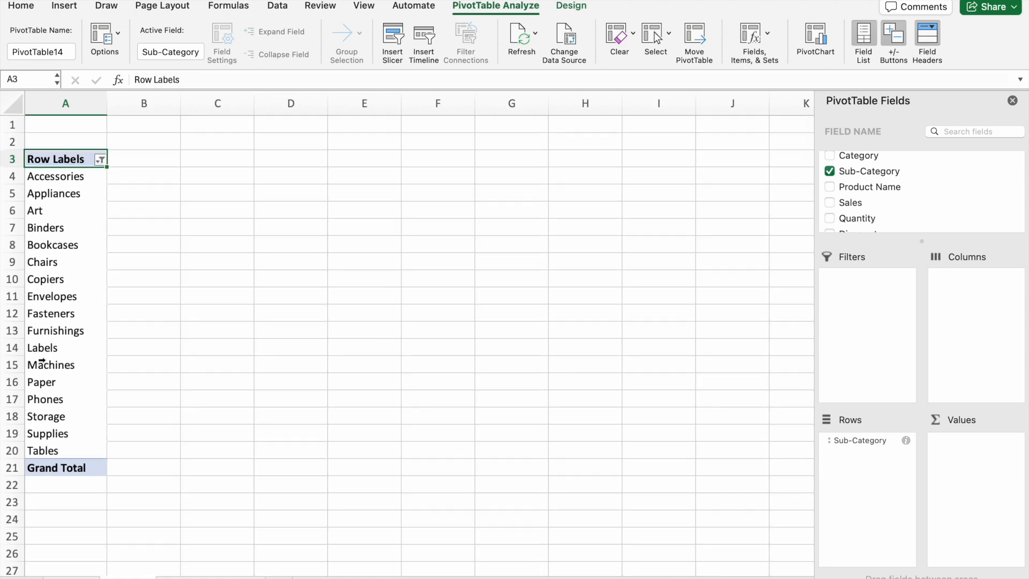
Add the Segment field to the PivotTable's columns
scroll(911, 188, "down", 2)
scroll(910, 188, "up", 5)
scroll(911, 189, "up", 1)
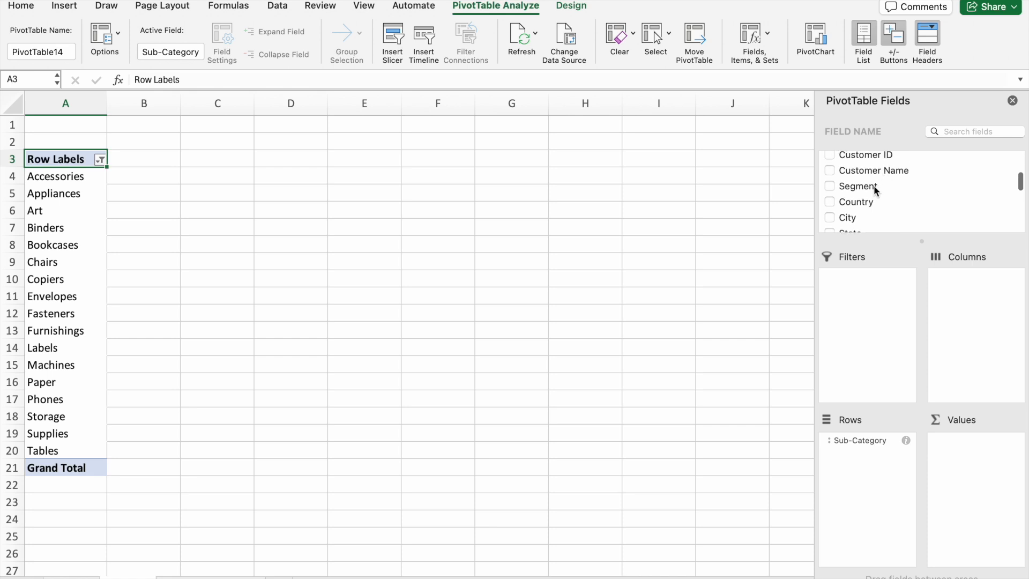
left_click_drag(874, 186, 991, 354)
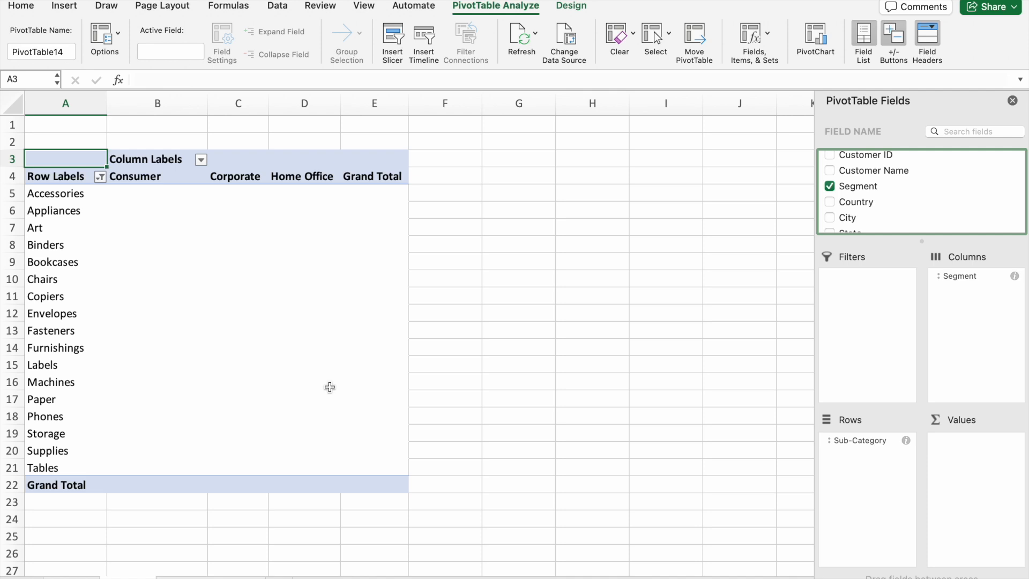
left_click(132, 213)
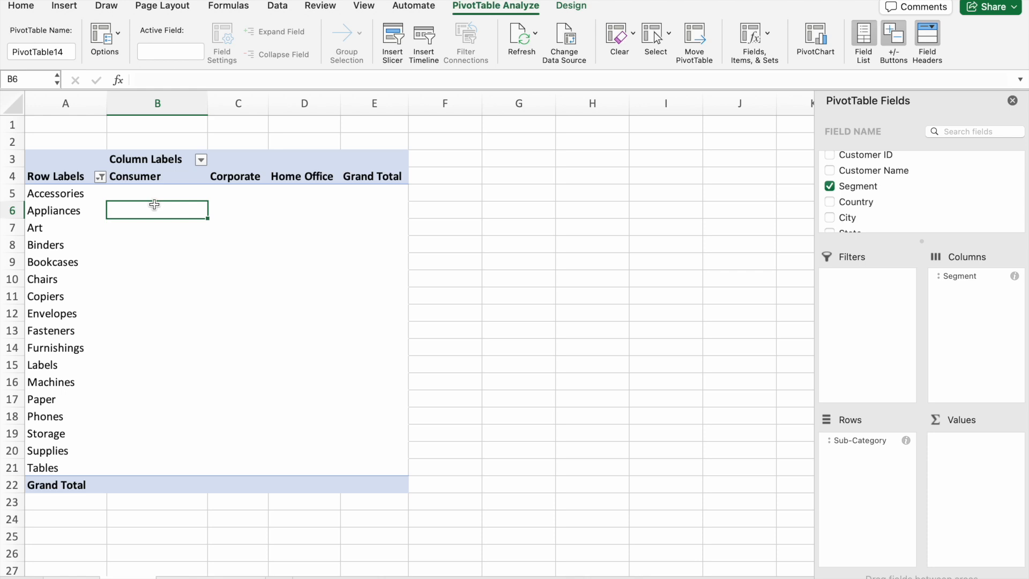
left_click(246, 214)
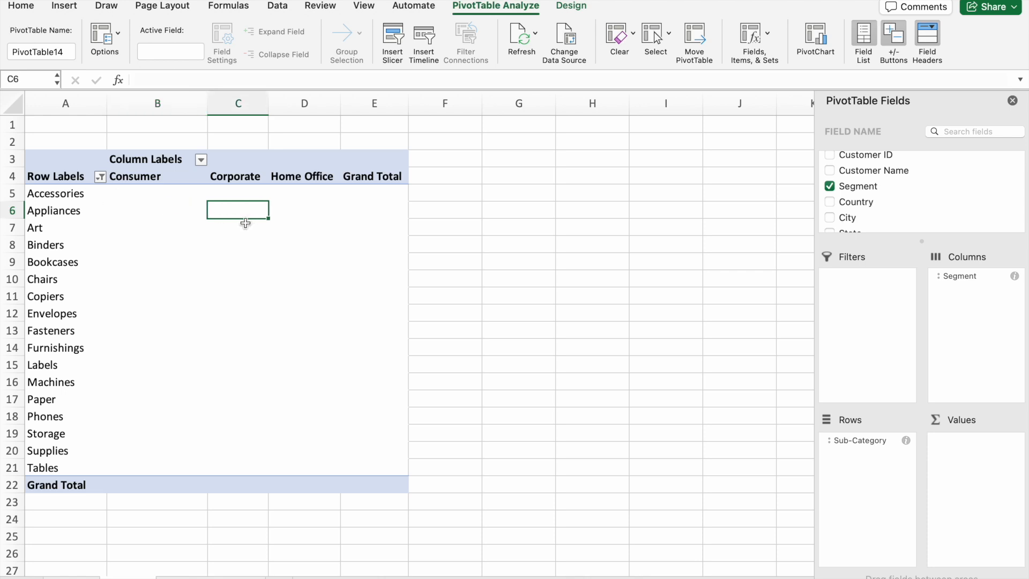
Add the Sales field to the PivotTable's values as Sum of Sales
scroll(879, 196, "down", 5)
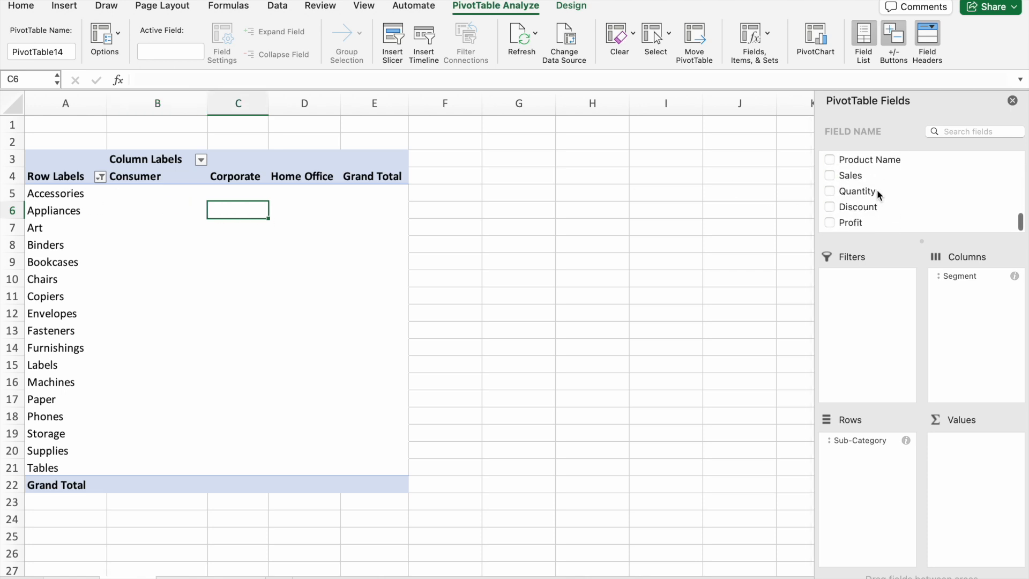
left_click_drag(859, 179, 978, 506)
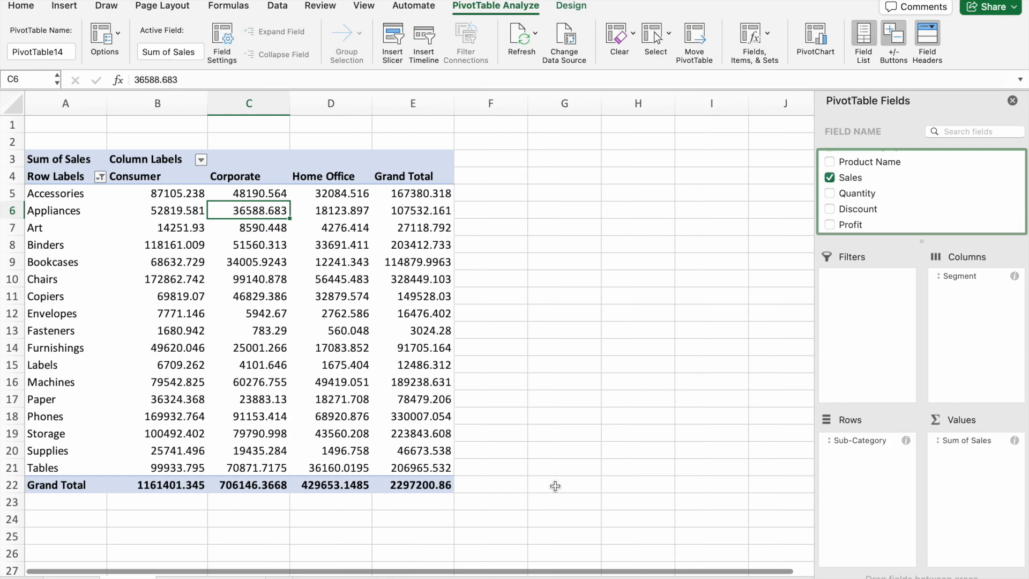
left_click(556, 339)
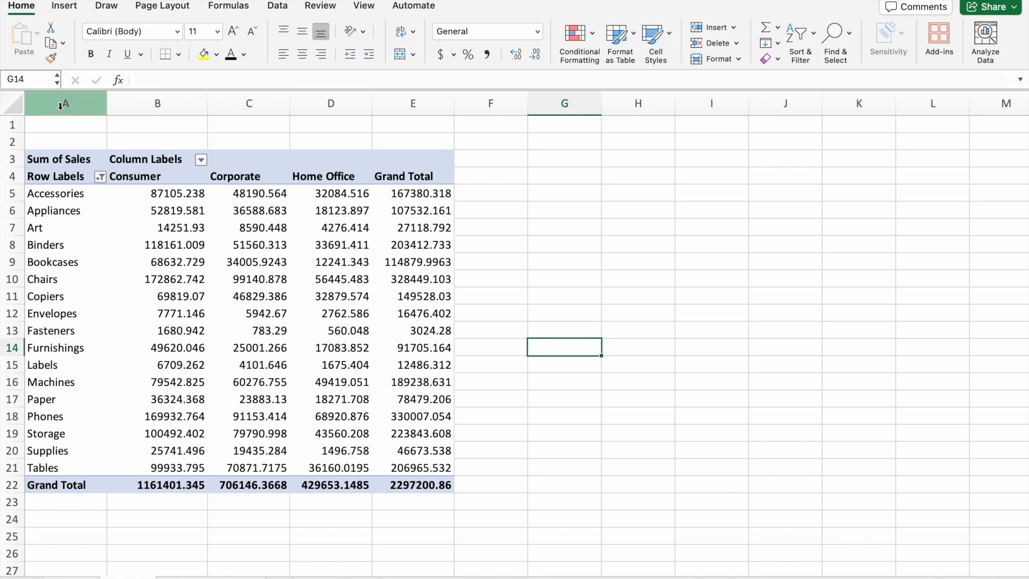
Insert a 2-D clustered column chart from the PivotTable in columns A to E
left_click_drag(69, 100, 395, 101)
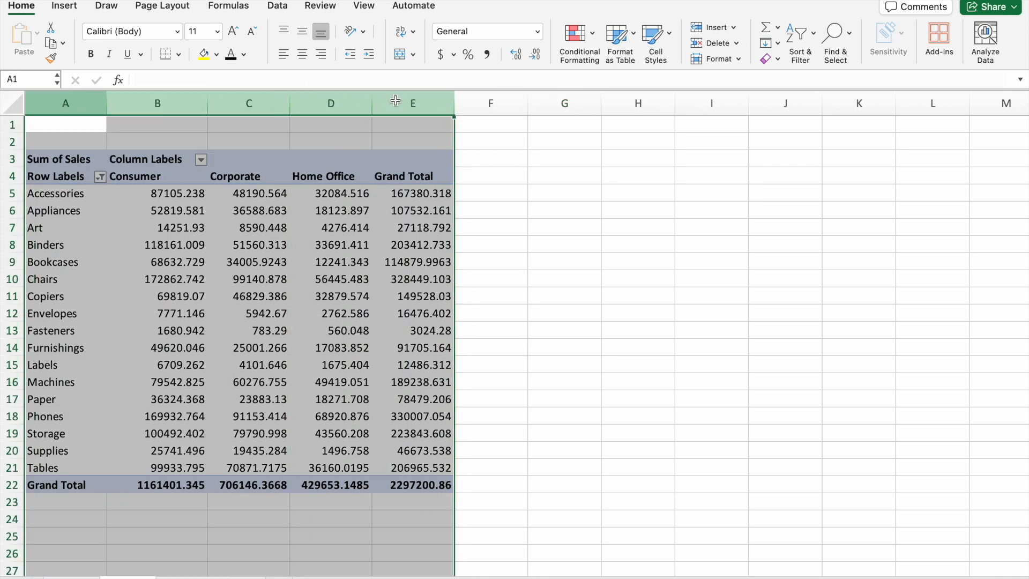
left_click(69, 6)
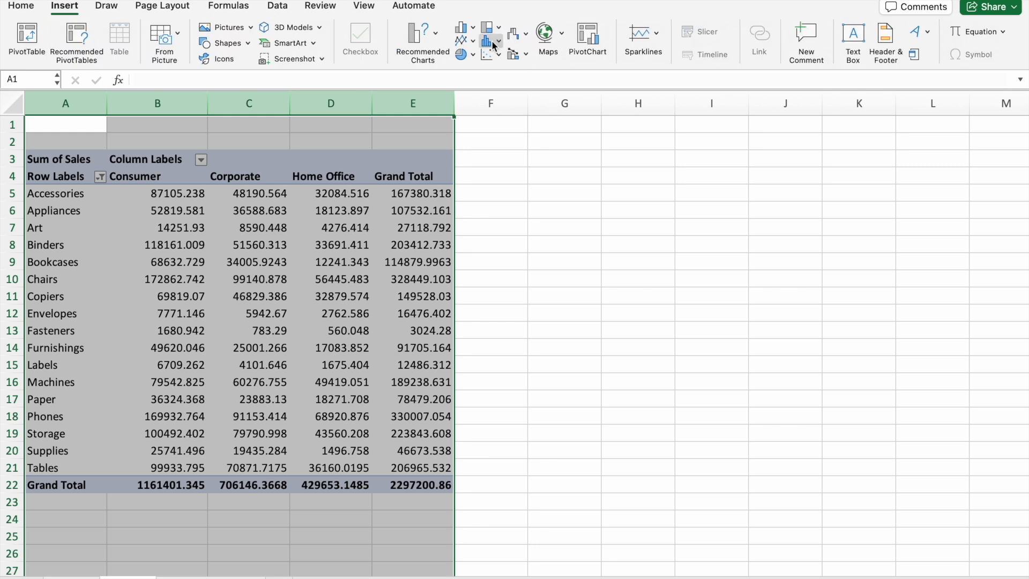
left_click(467, 32)
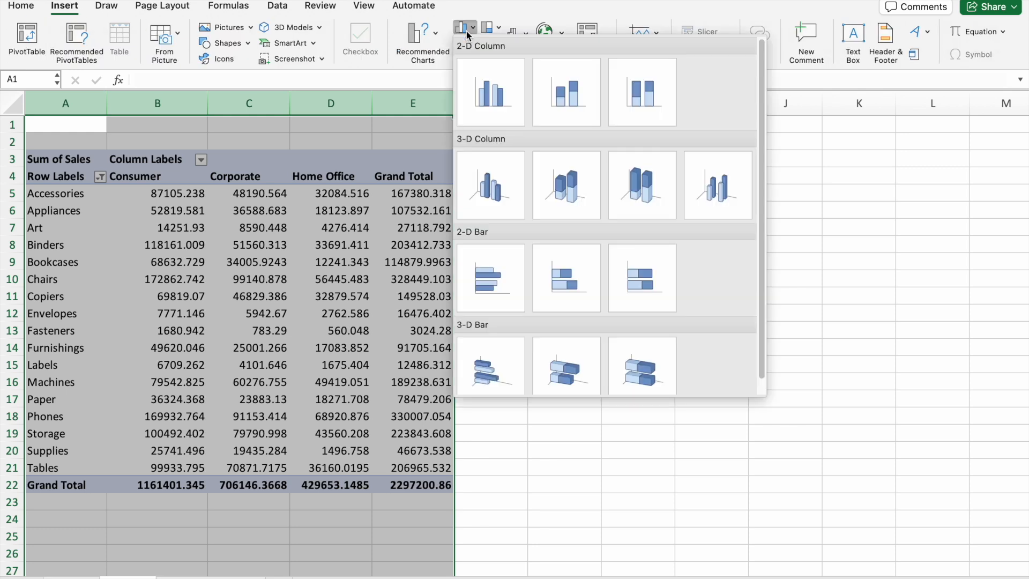
left_click(497, 94)
Position the column chart beside the PivotTable's Grand Total column, and open the chart area's formatting options
left_click_drag(669, 225, 307, 149)
scroll(422, 429, "left", 5)
left_click_drag(598, 174, 617, 174)
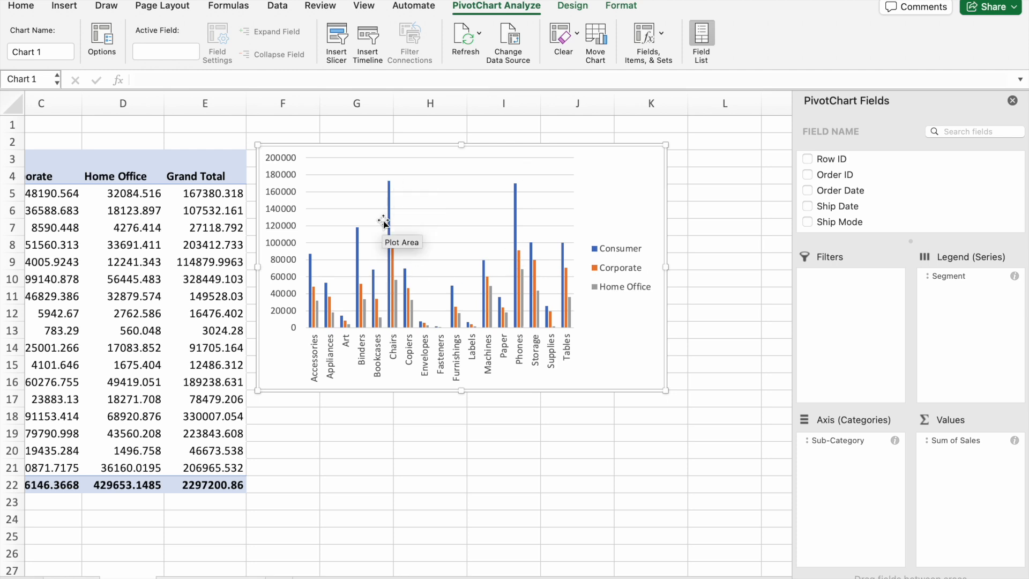
double_click(642, 166)
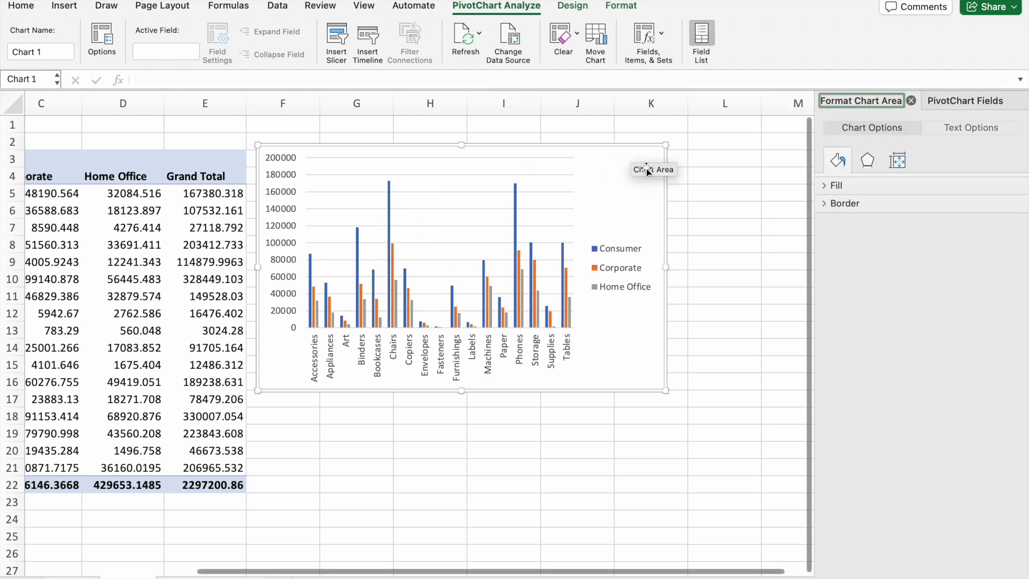
left_click_drag(631, 177, 651, 179)
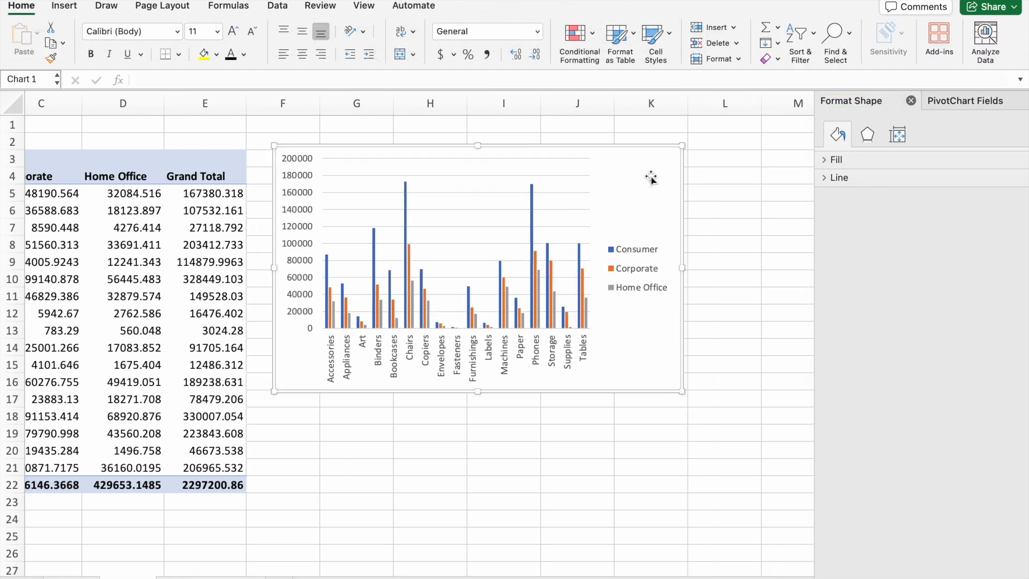
left_click(651, 178)
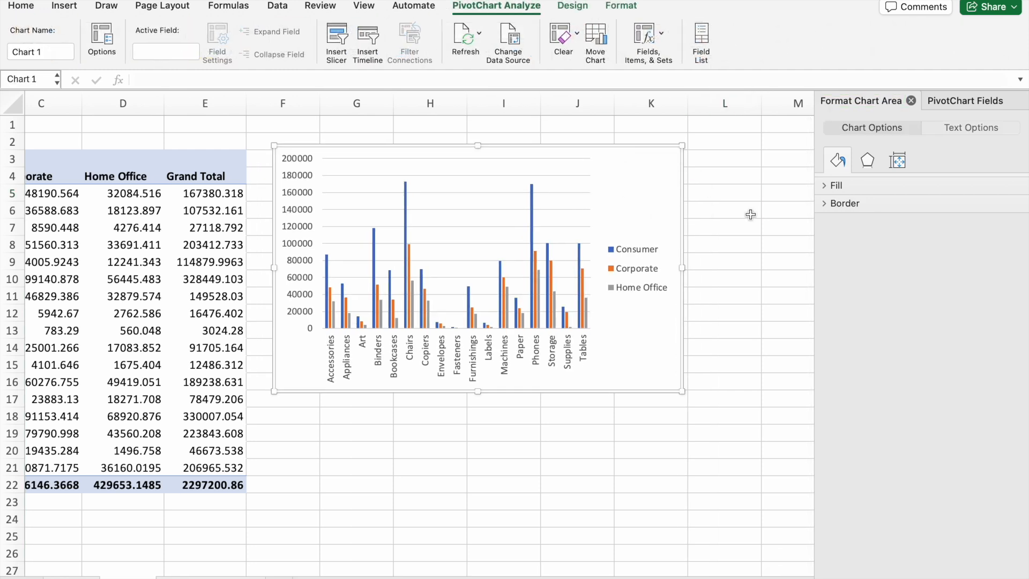
Change the sub-category sales chart to a 2-D stacked column chart
right_click(601, 196)
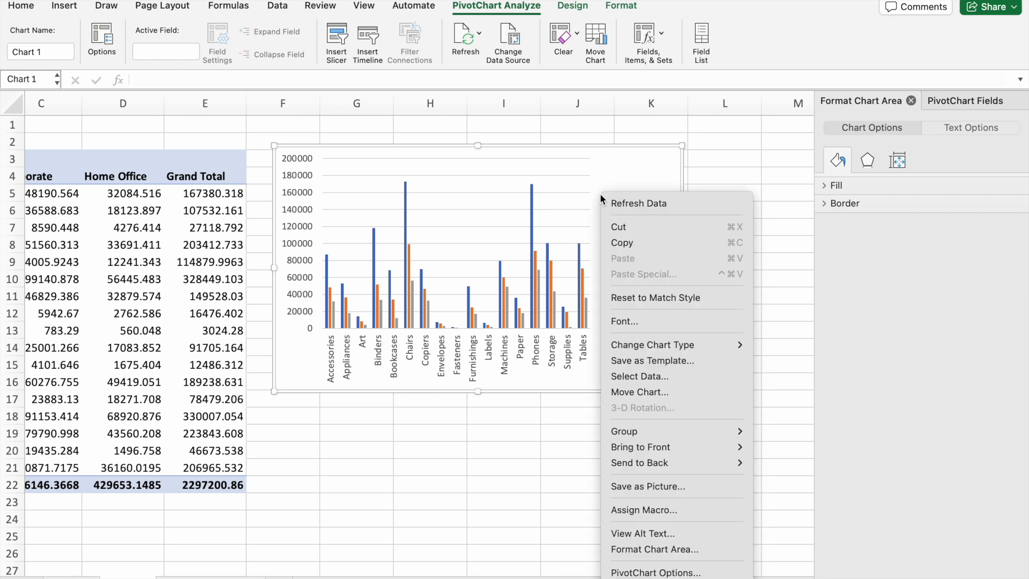
mouse_move(680, 347)
mouse_move(791, 348)
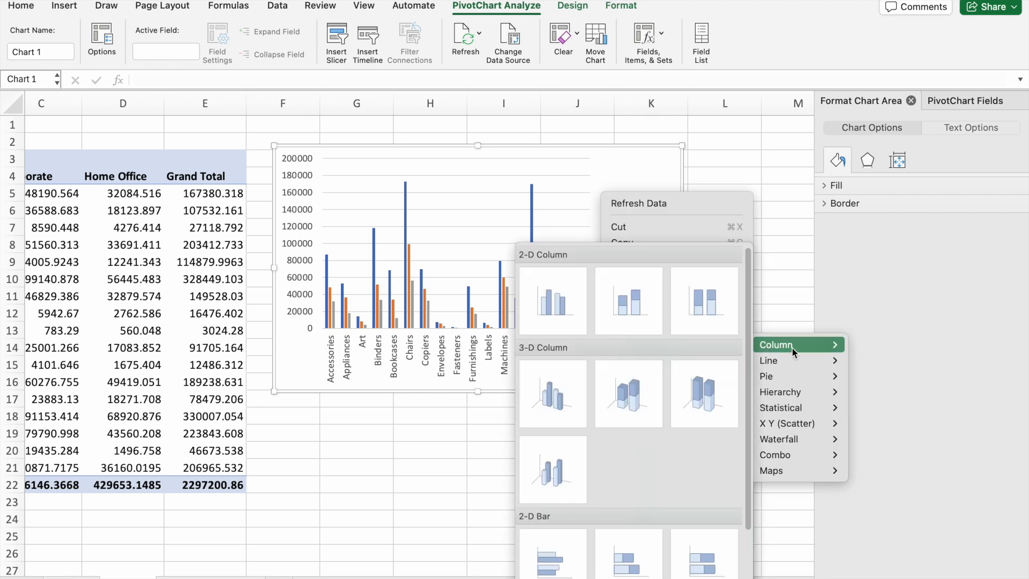
left_click(639, 308)
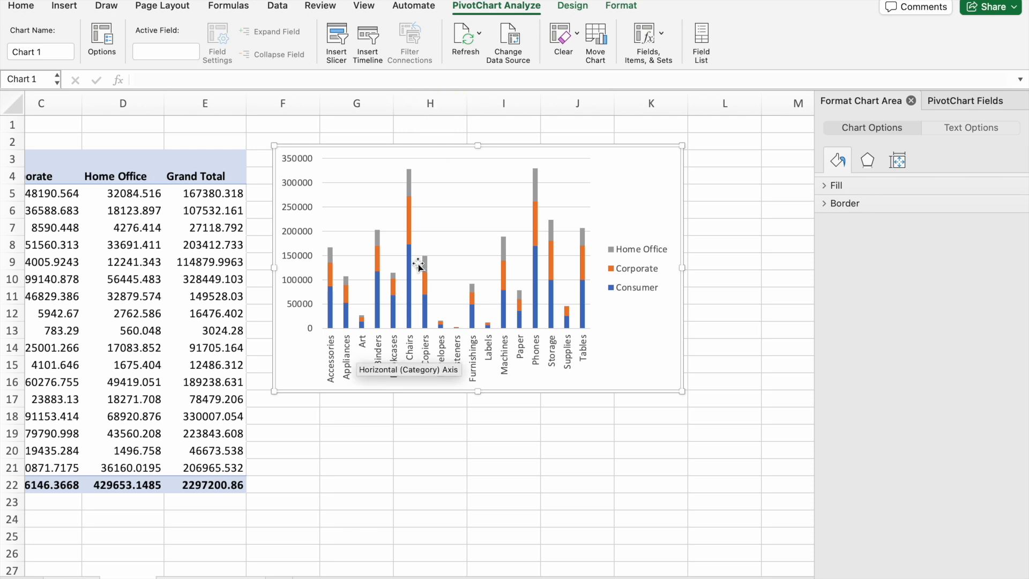
mouse_move(411, 170)
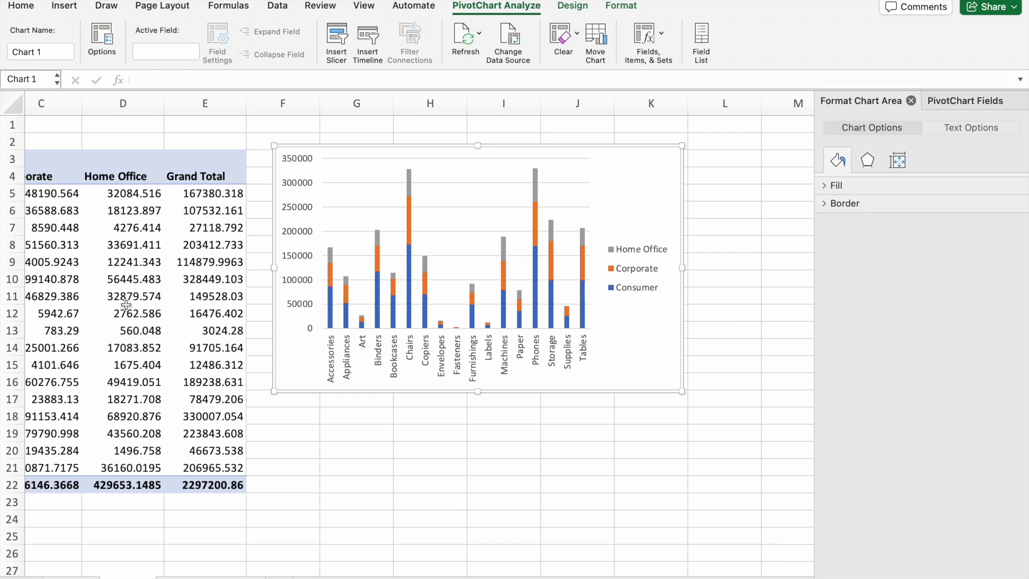
Sort the PivotTable's sub-category rows by Sum of Sales in descending order
scroll(126, 305, "left", 3)
scroll(126, 305, "left", 3)
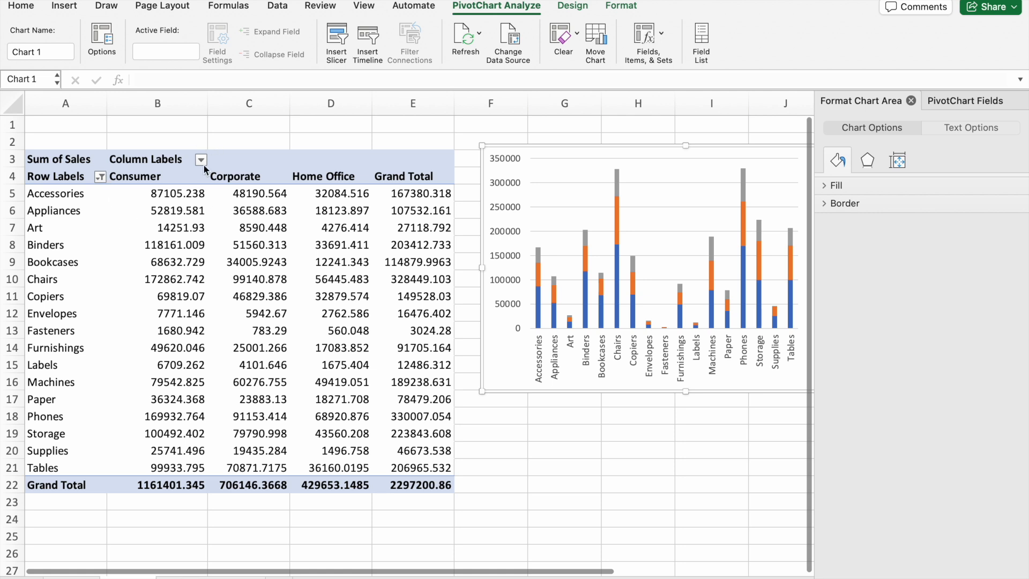
left_click(100, 178)
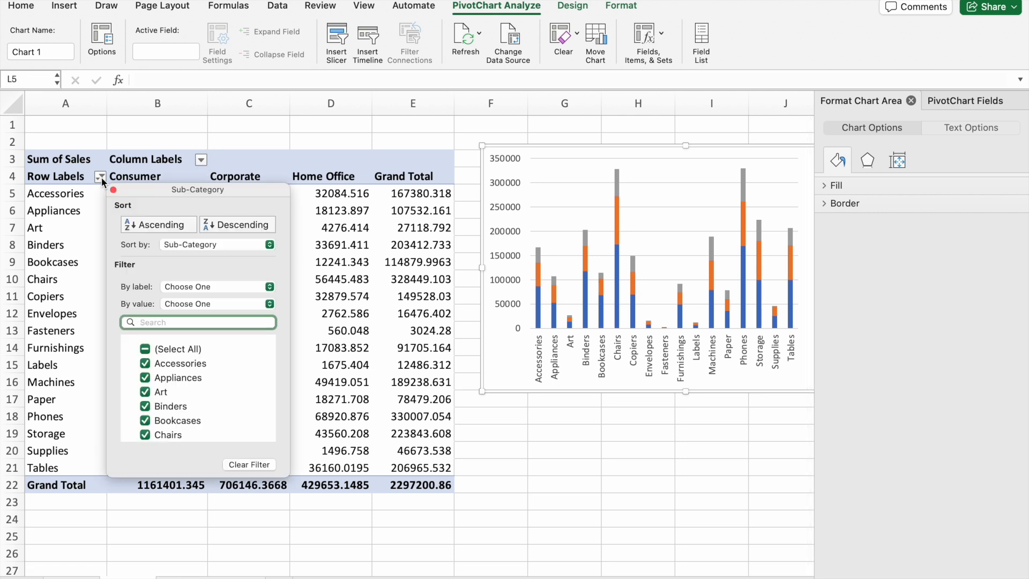
left_click(220, 243)
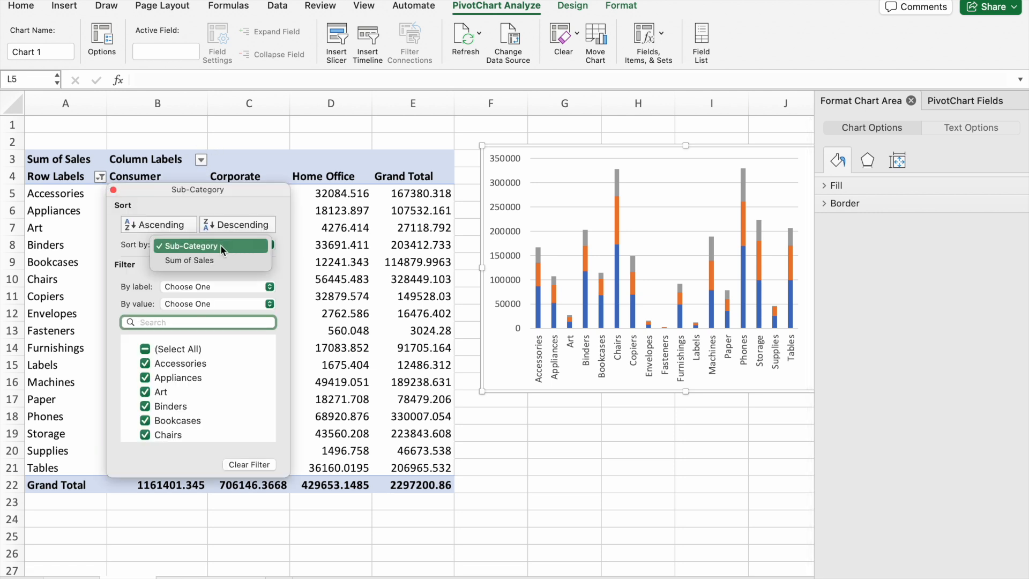
left_click(220, 259)
left_click(264, 224)
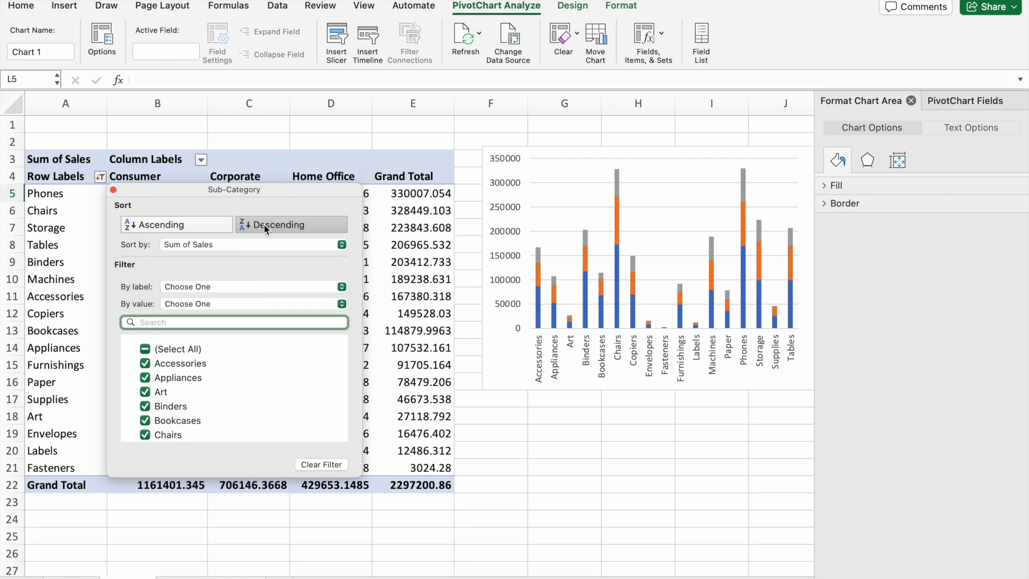
left_click(113, 190)
scroll(581, 338, "right", 8)
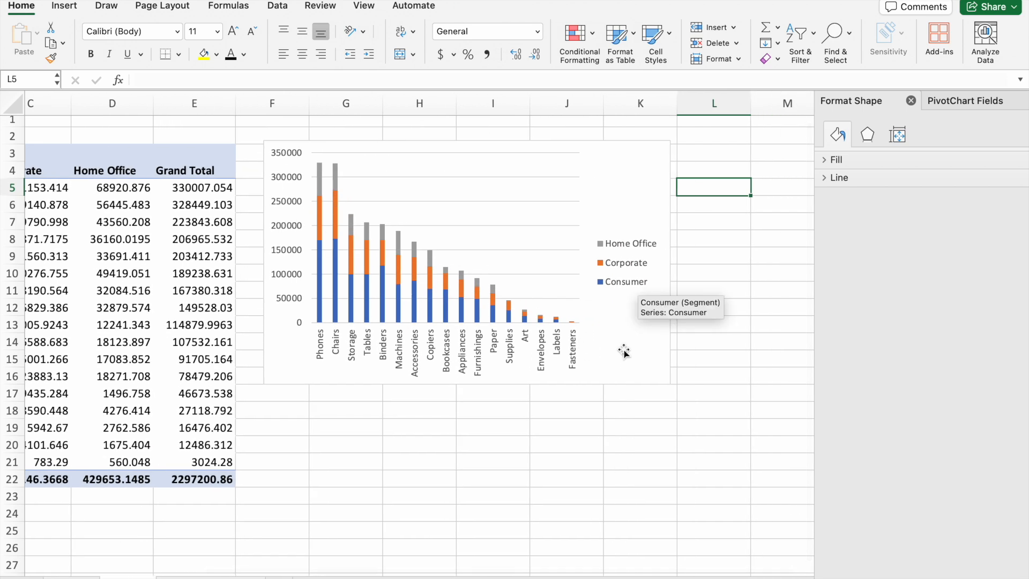
Reverse the sub-category sort to ascending order by Sum of Sales
scroll(369, 284, "left", 1)
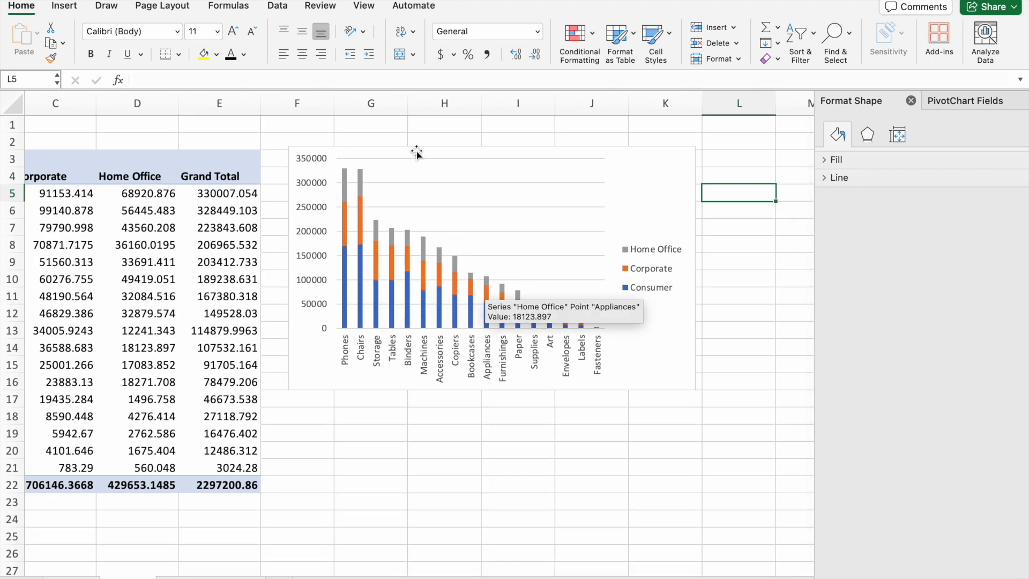
scroll(234, 285, "left", 5)
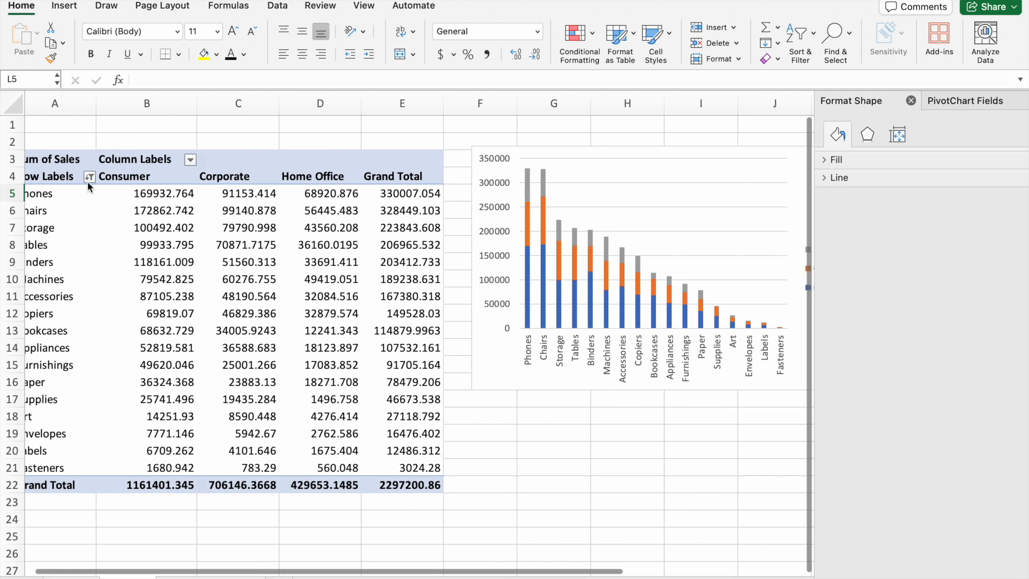
left_click(88, 178)
left_click(161, 225)
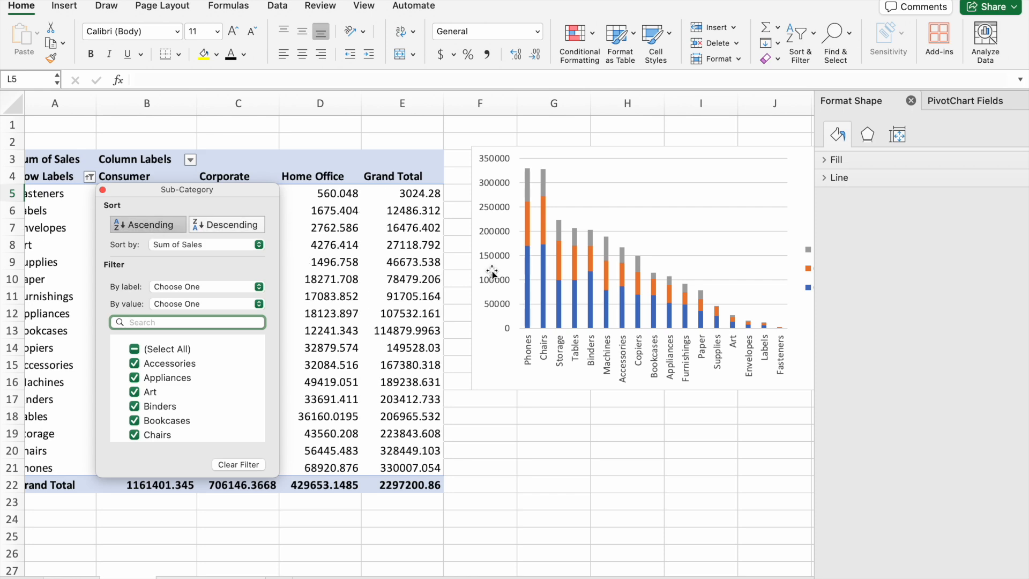
left_click(464, 115)
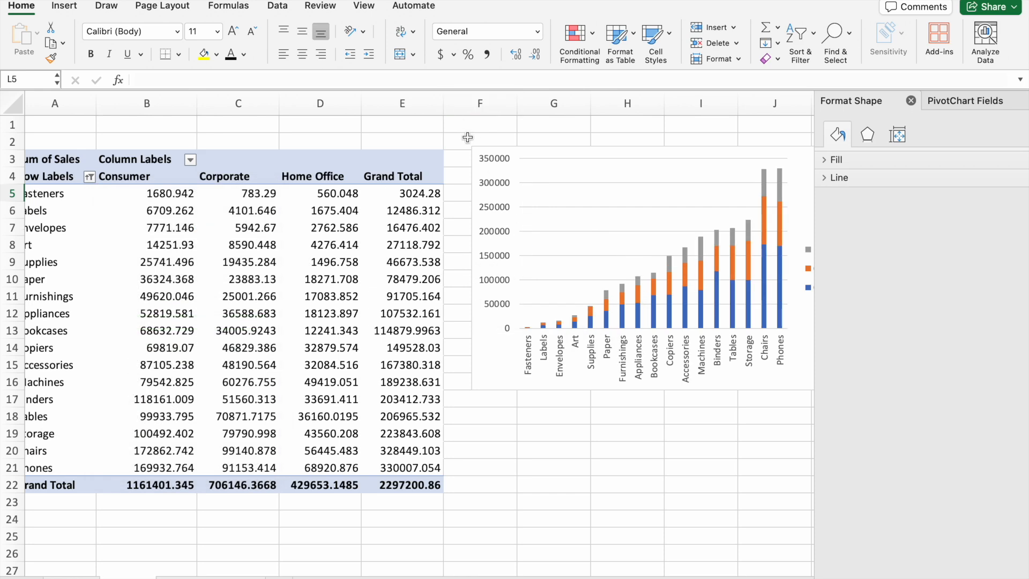
scroll(708, 284, "right", 2)
scroll(708, 284, "right", 2)
scroll(708, 284, "up", 1)
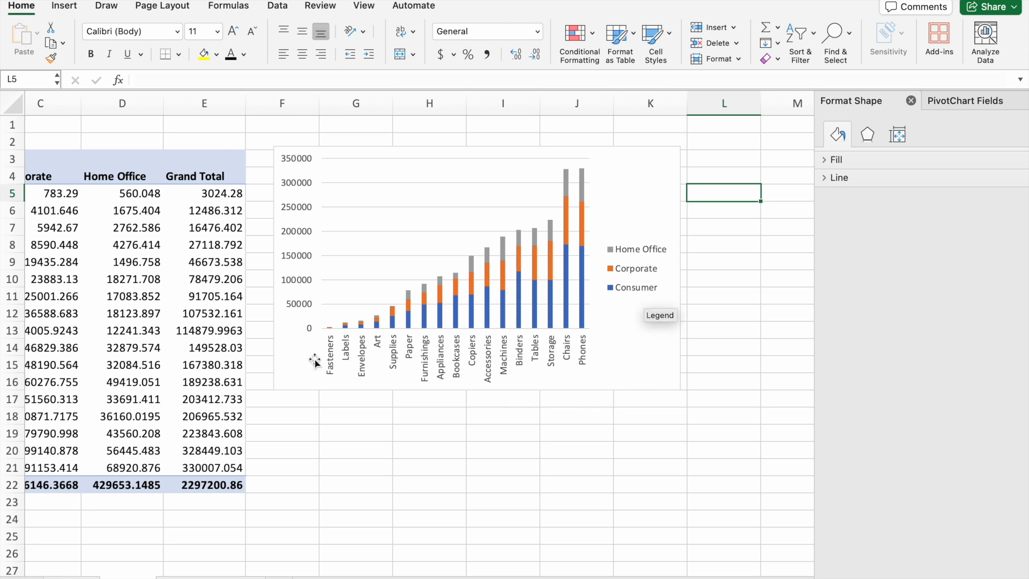
mouse_move(547, 309)
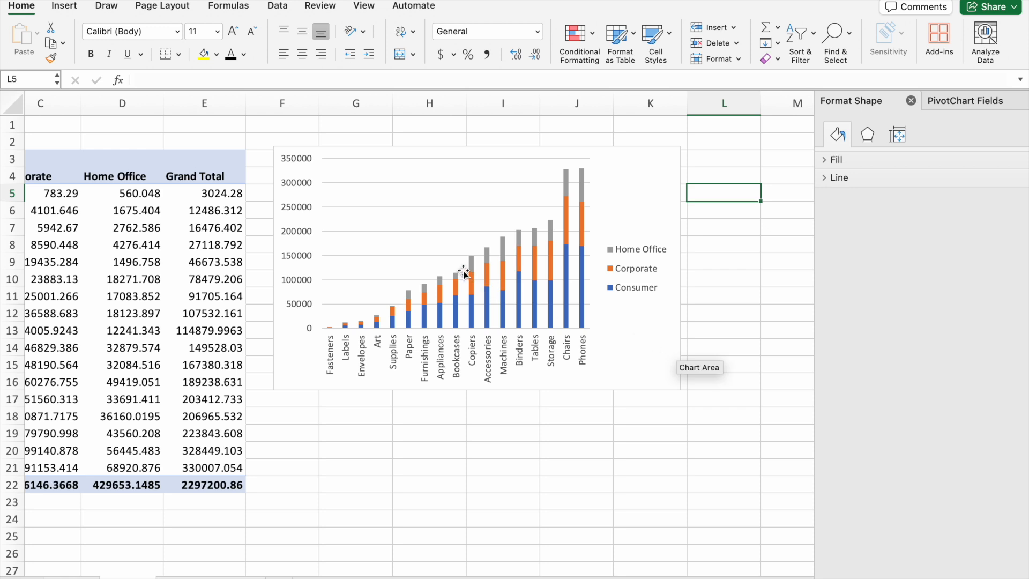
Change the sub-category sales chart to a 2-D 100% stacked column chart
right_click(445, 246)
mouse_move(502, 294)
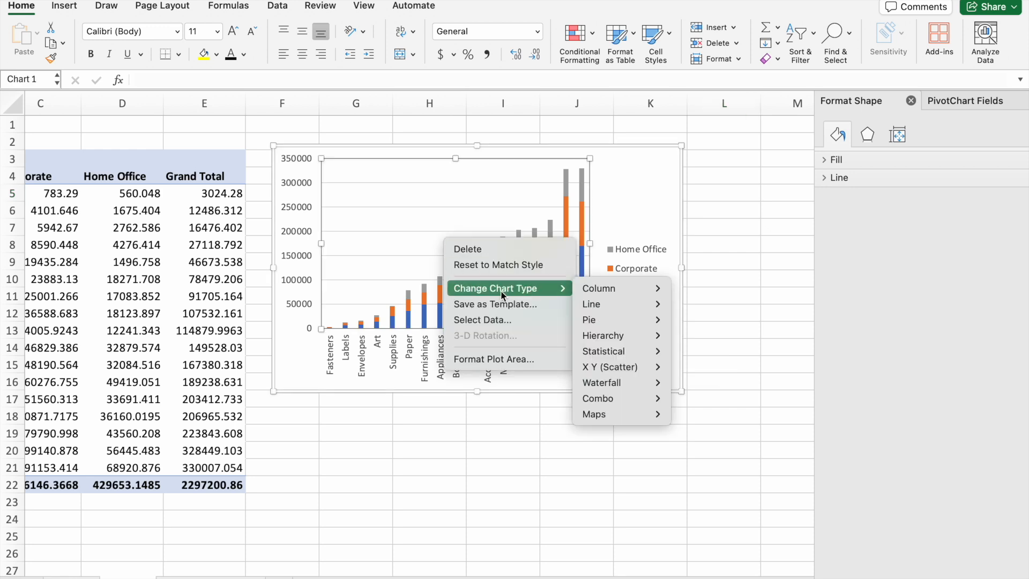
mouse_move(622, 291)
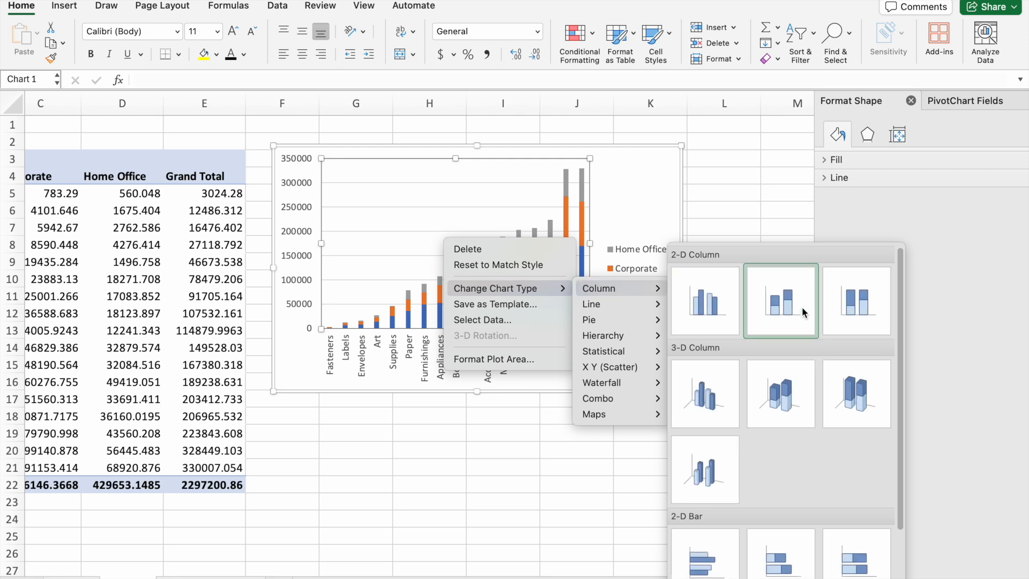
left_click(858, 300)
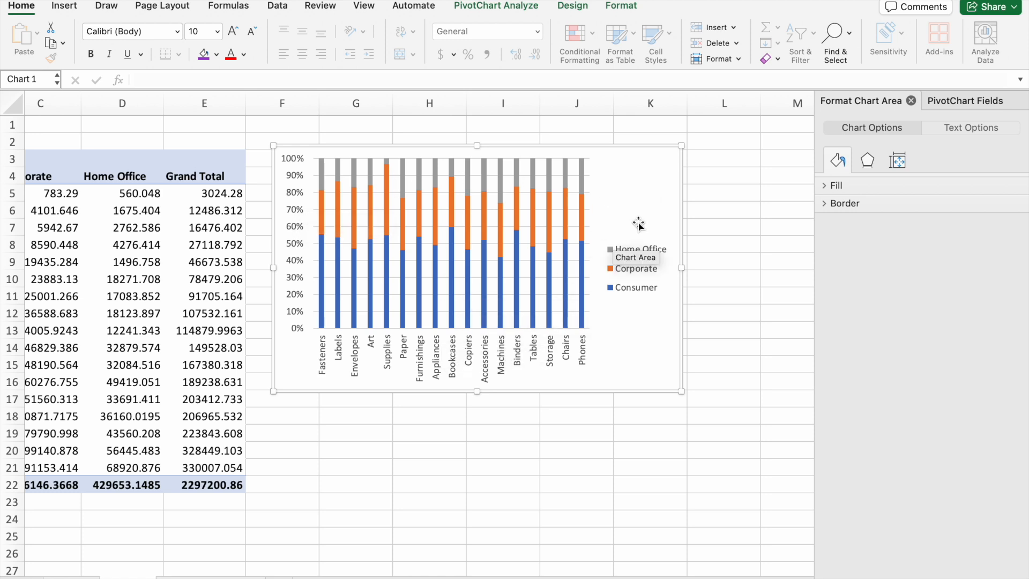
scroll(167, 327, "left", 2)
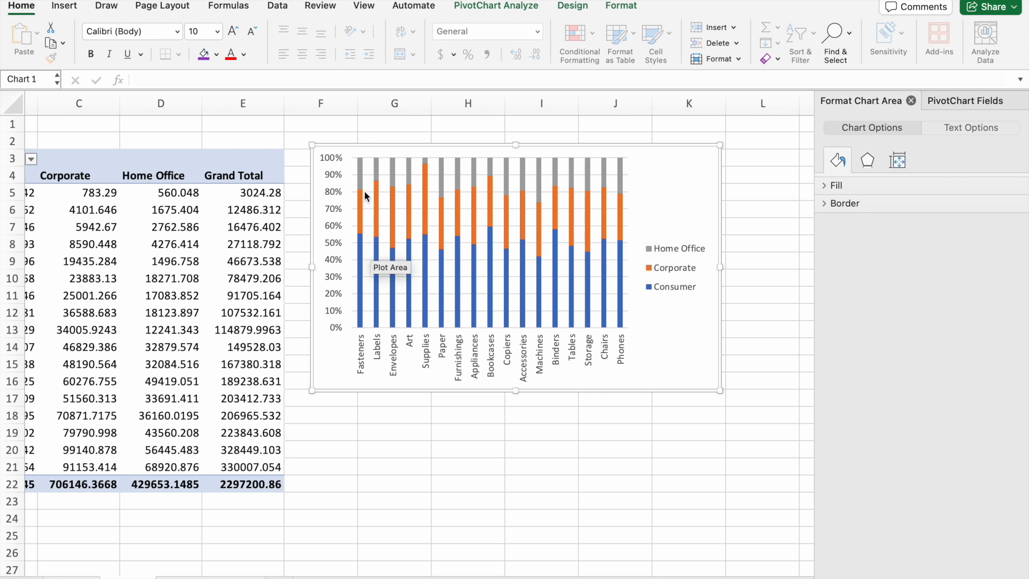
mouse_move(360, 237)
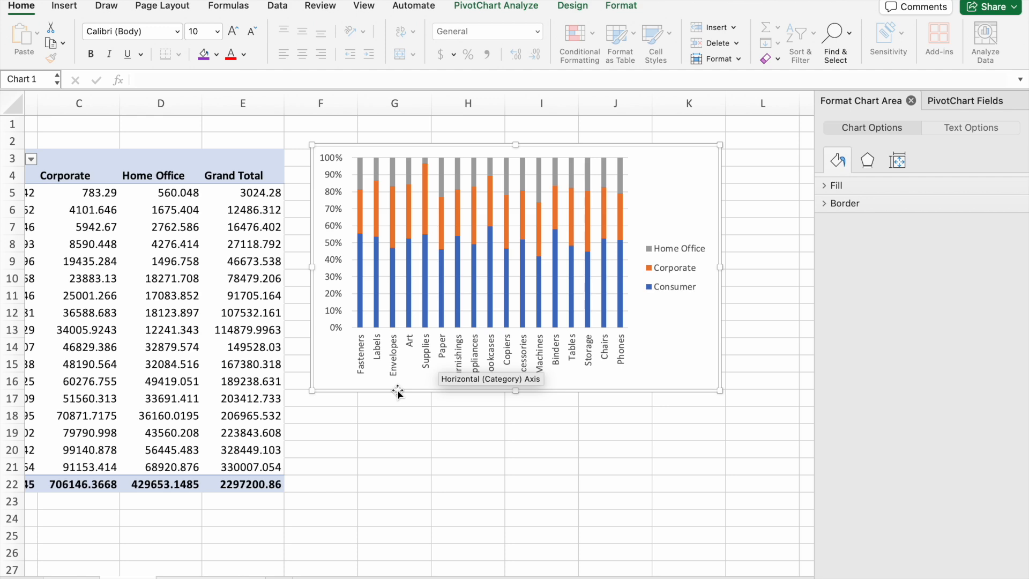
Go to the source data sheet and examine its Order Date and Ship Date columns
left_click(210, 577)
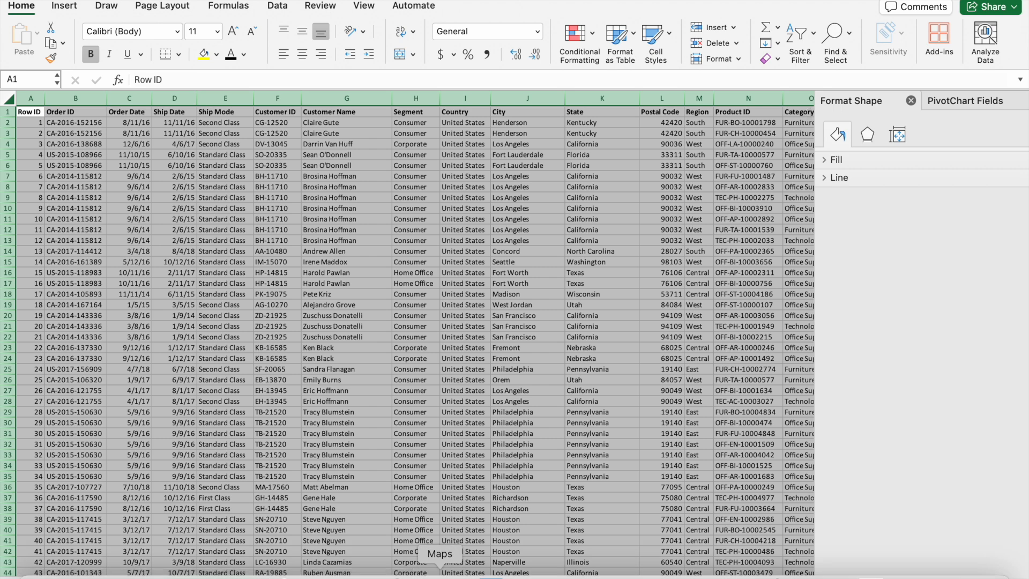
left_click(379, 288)
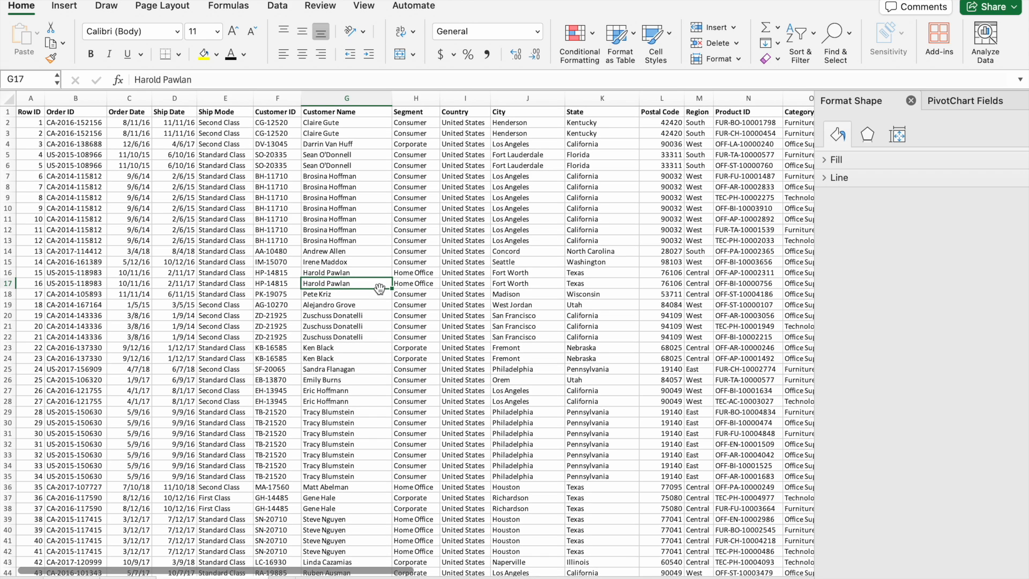
left_click(129, 98)
scroll(128, 135, "up", 5)
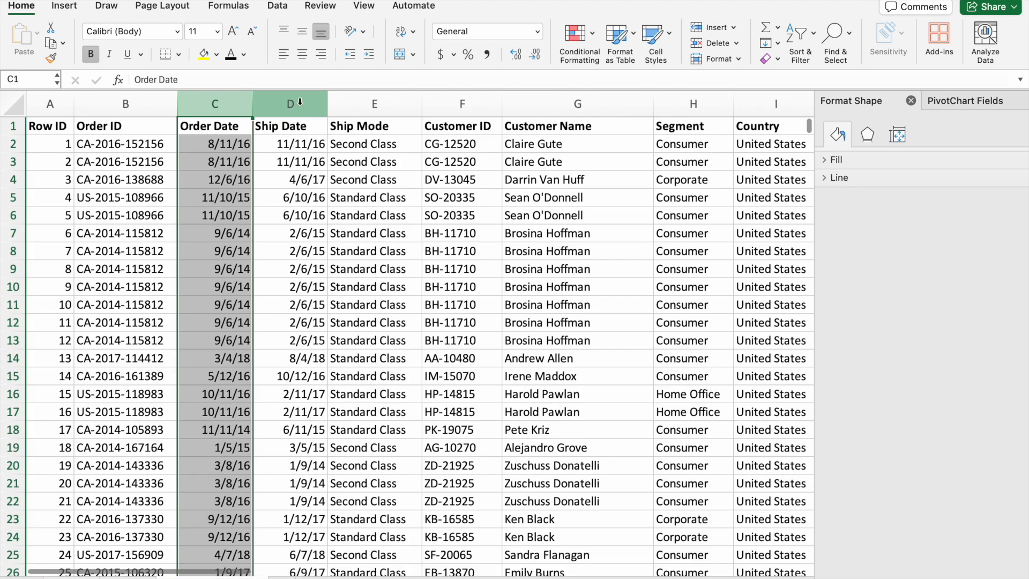
left_click(300, 102)
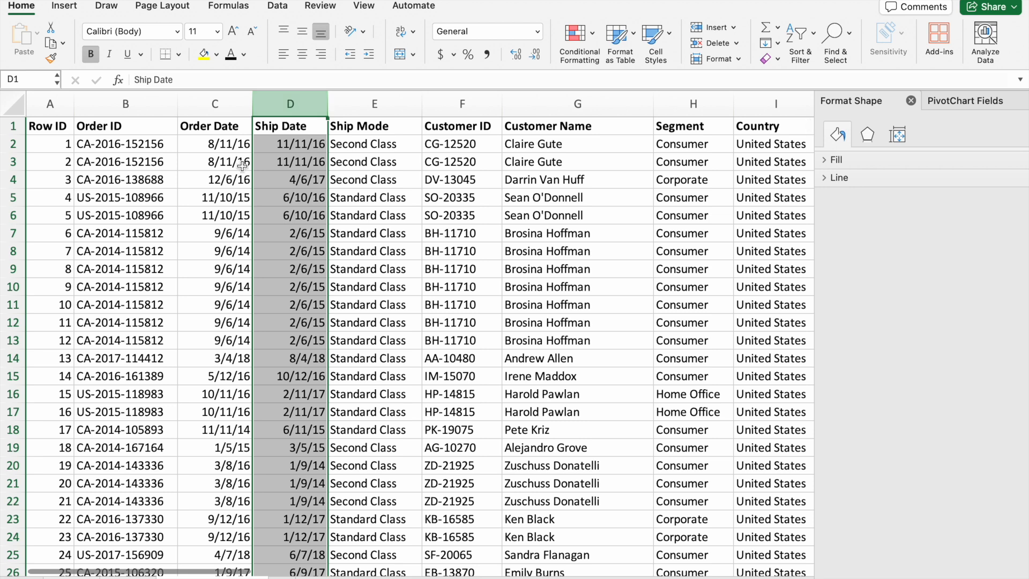
left_click(227, 104)
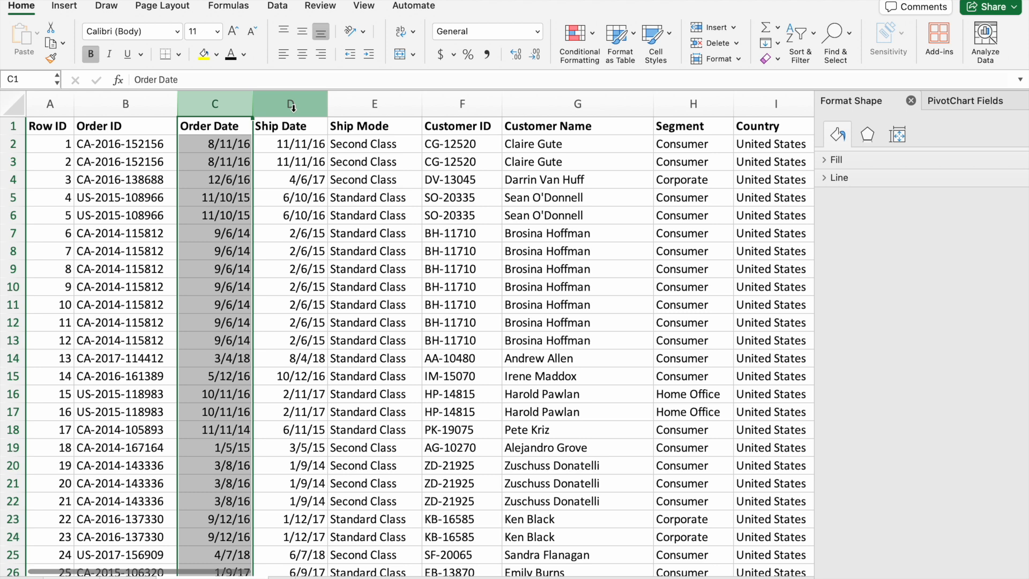
left_click(309, 162)
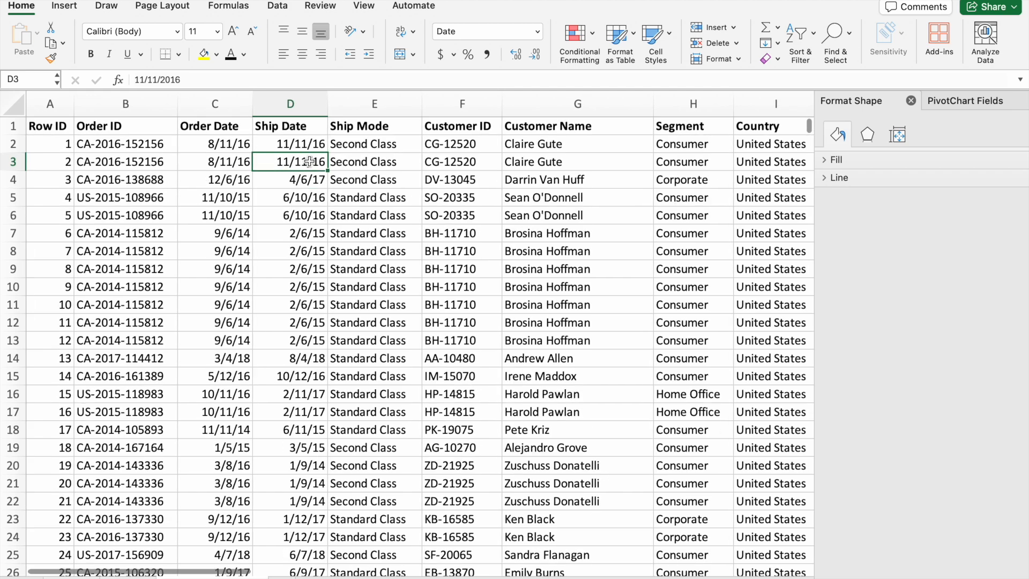
scroll(309, 161, "right", 2)
scroll(231, 197, "left", 2)
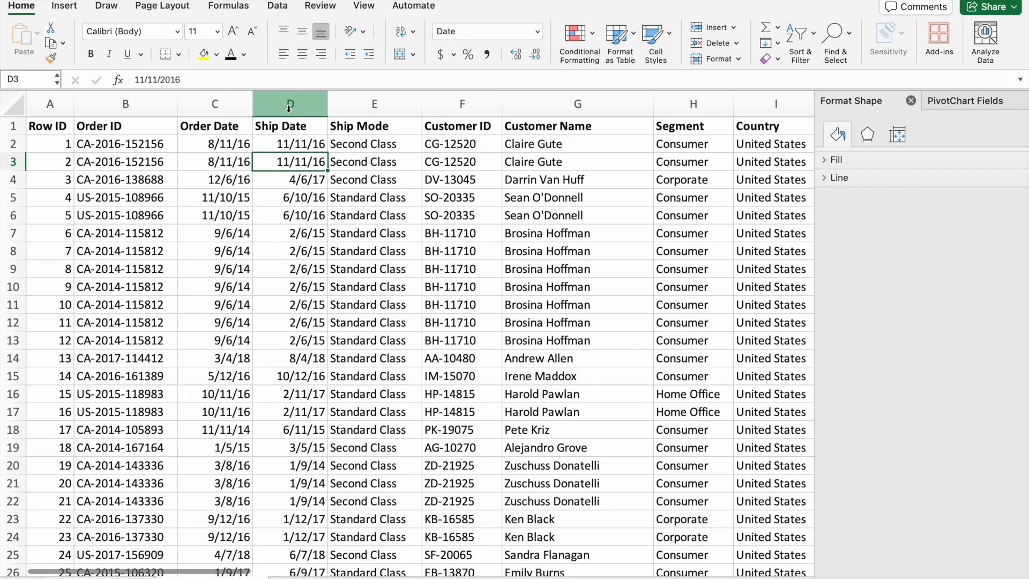
Insert a blank column between Order Date and Ship Date and enter the header Quarters in D1
left_click(217, 106)
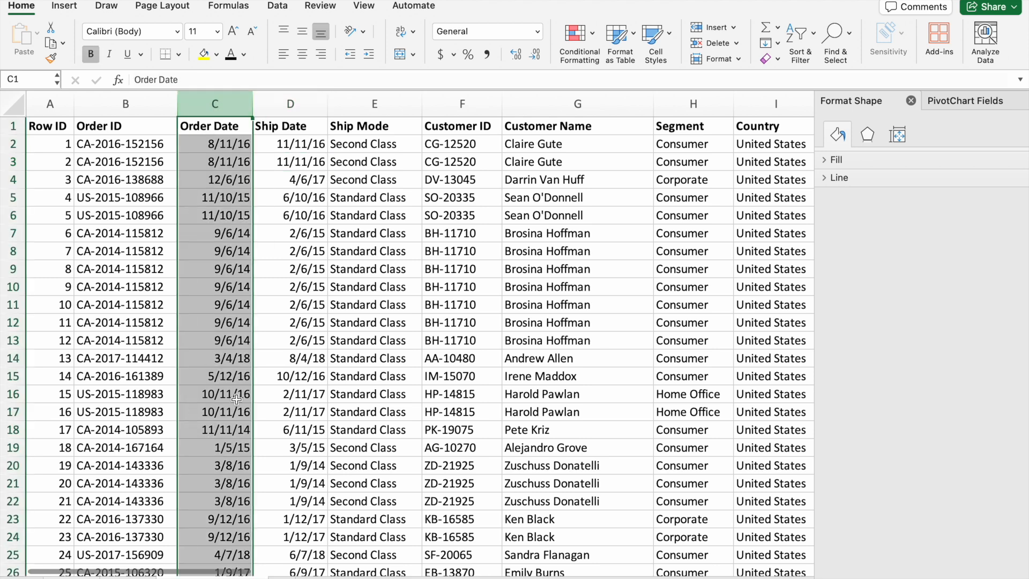
left_click(304, 100)
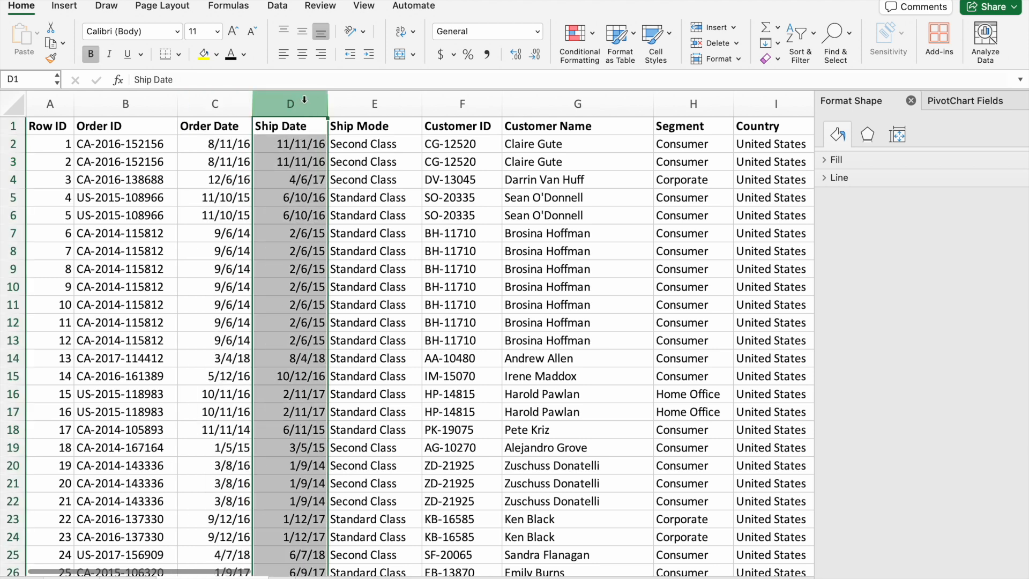
right_click(304, 107)
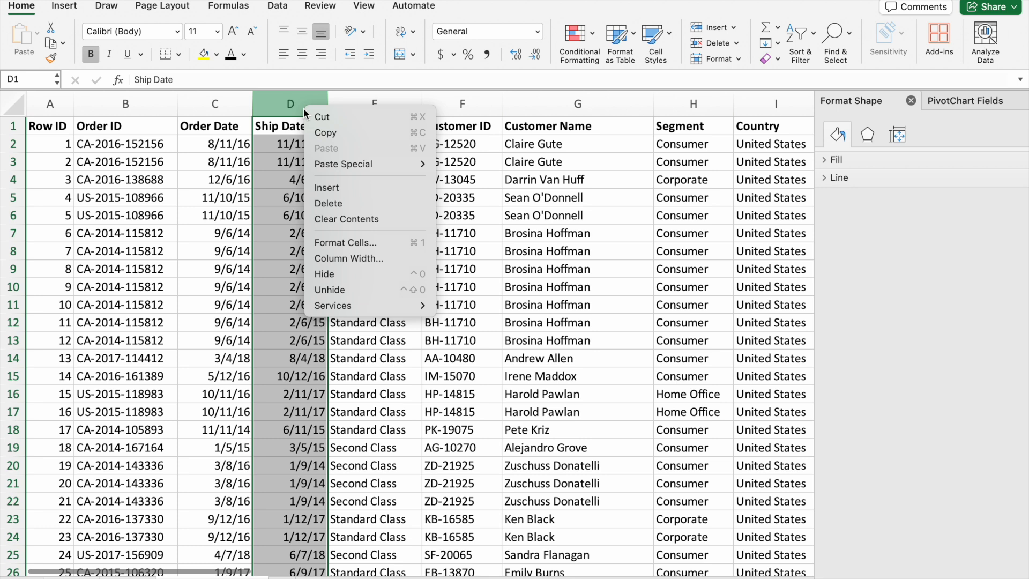
left_click(347, 187)
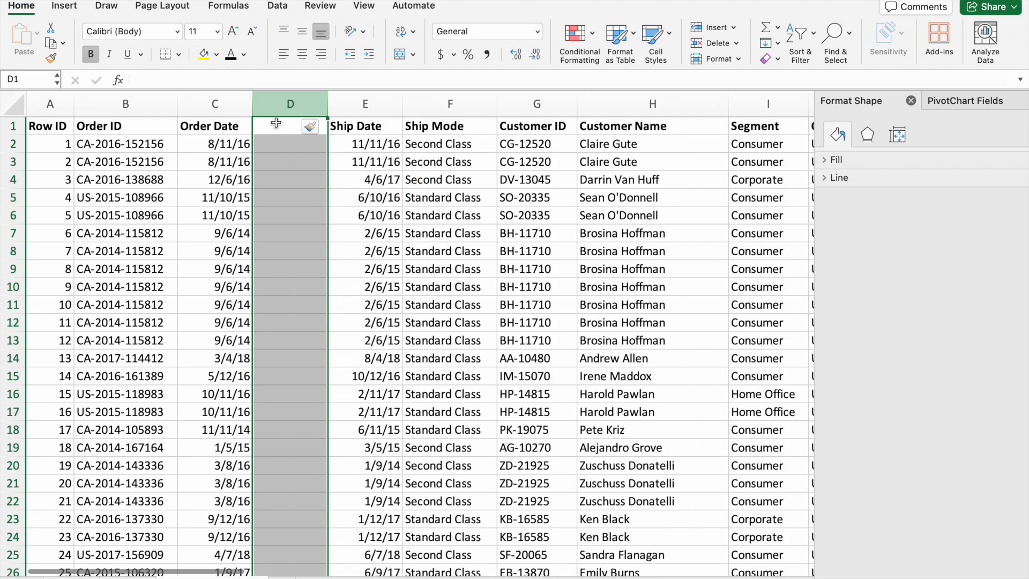
left_click(276, 123)
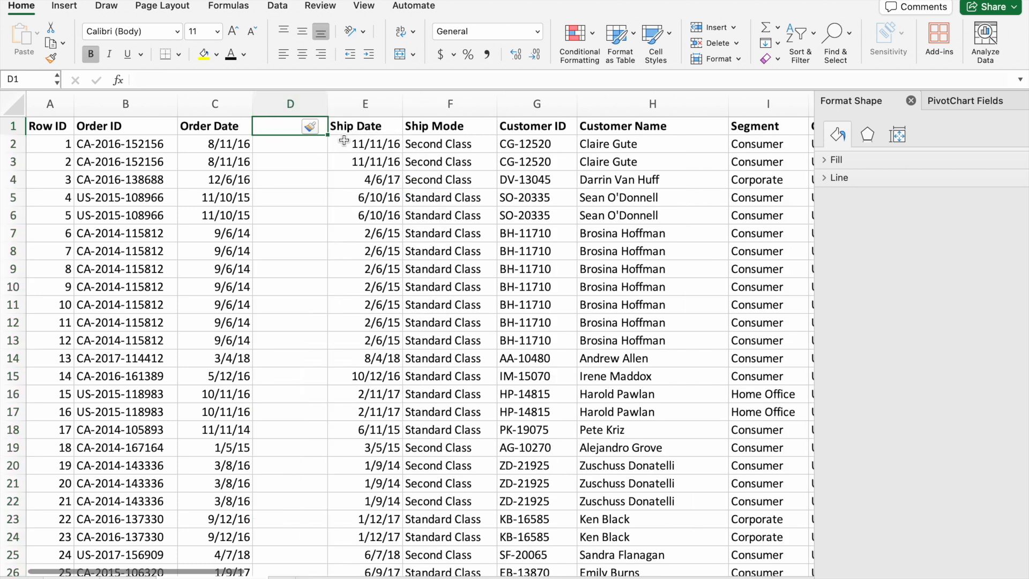
type("Quarters")
Start the D2 formula with =YEAR(C2) & "-" to produce the order year followed by a hyphen
left_click(292, 147)
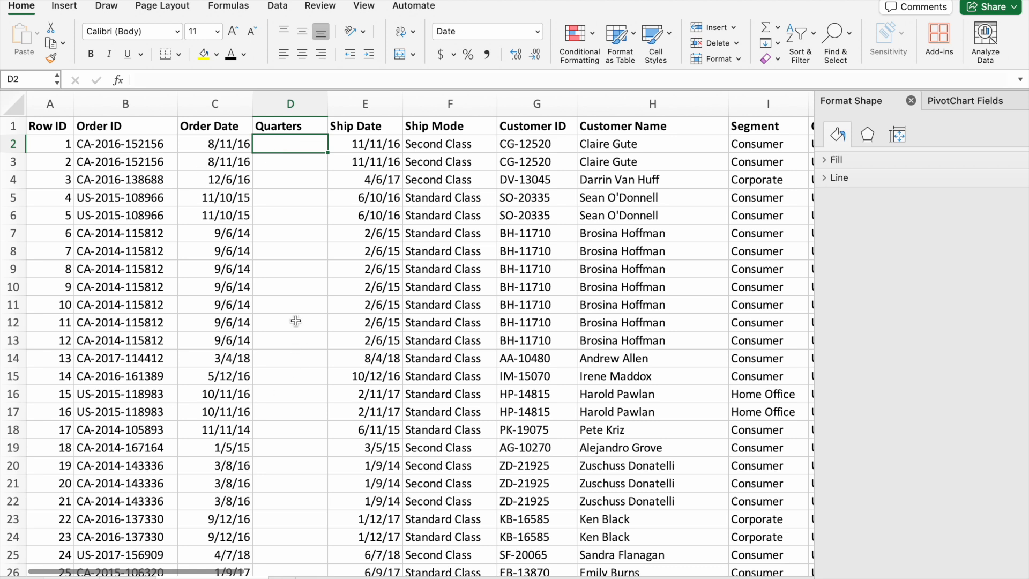
type("=")
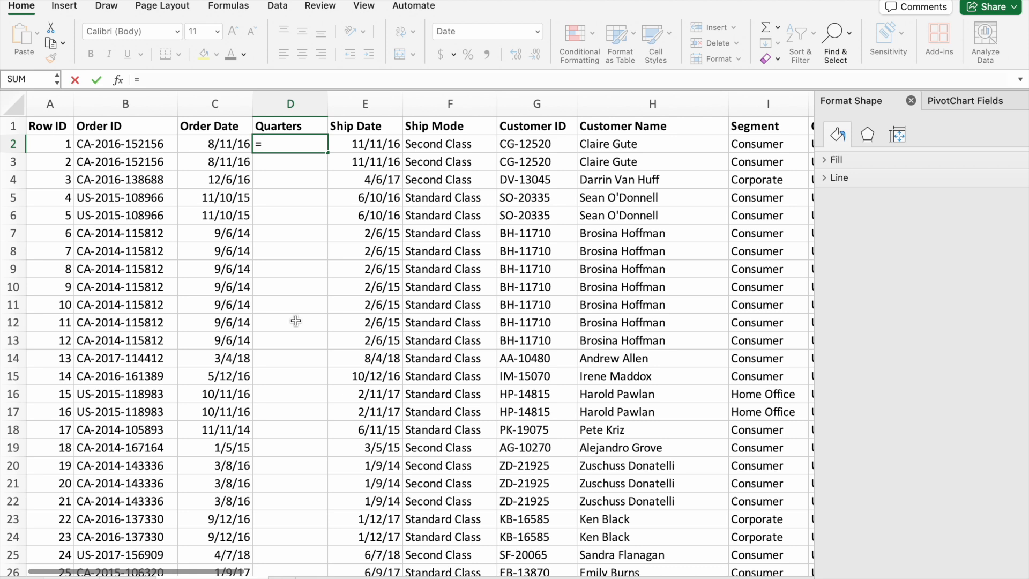
type("Y")
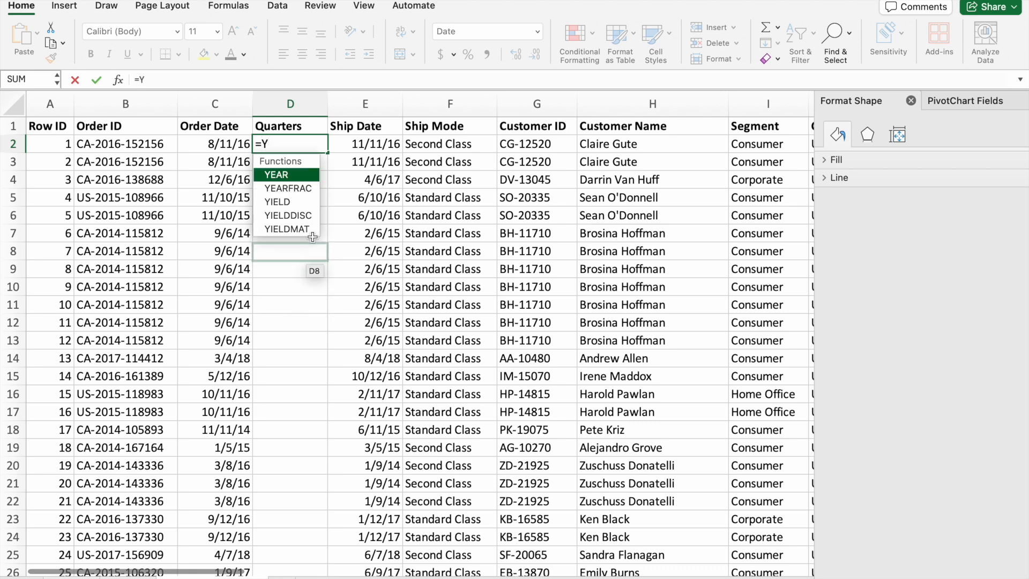
double_click(279, 176)
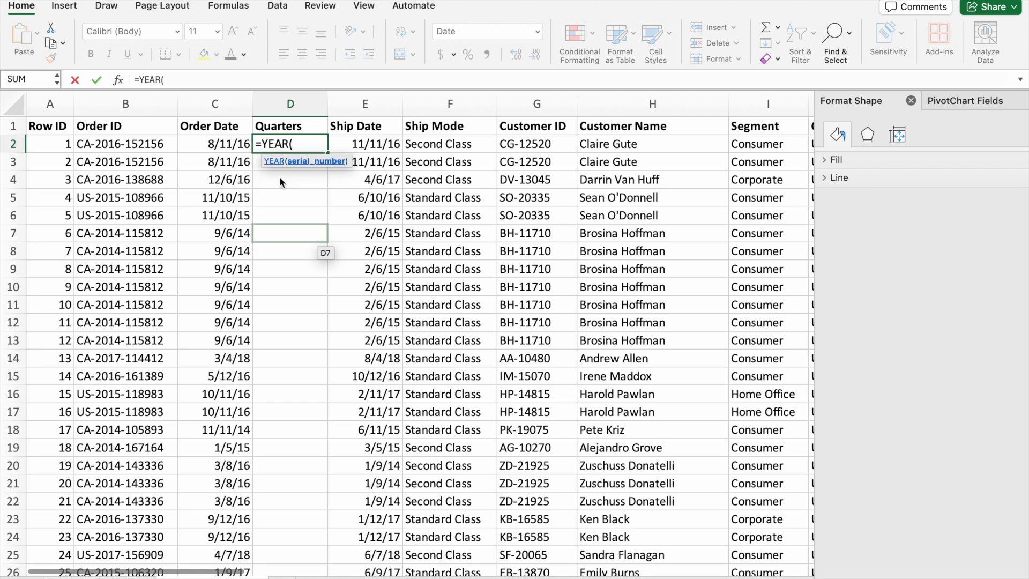
left_click(233, 144)
type(")")
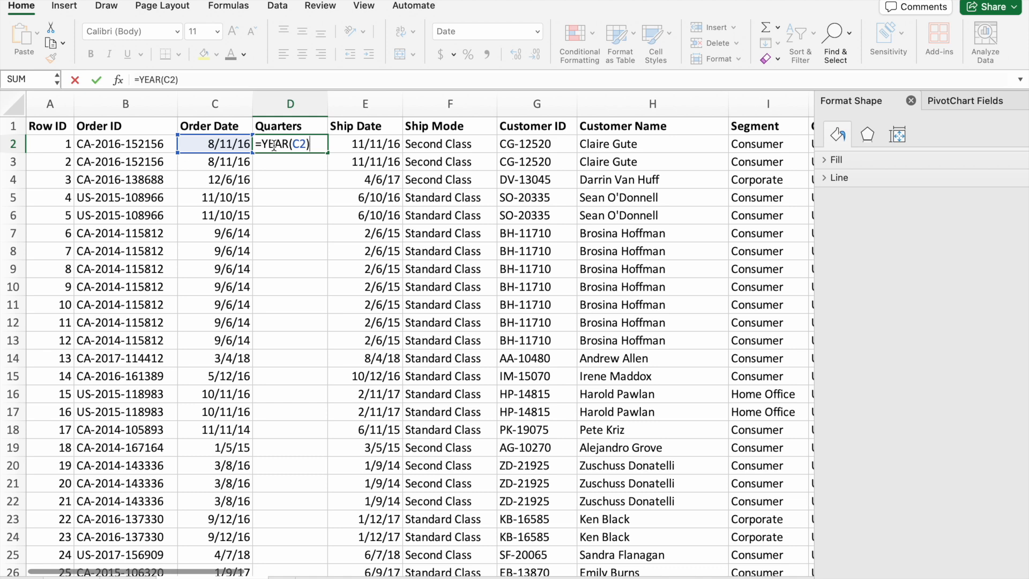
type("& \"-\"")
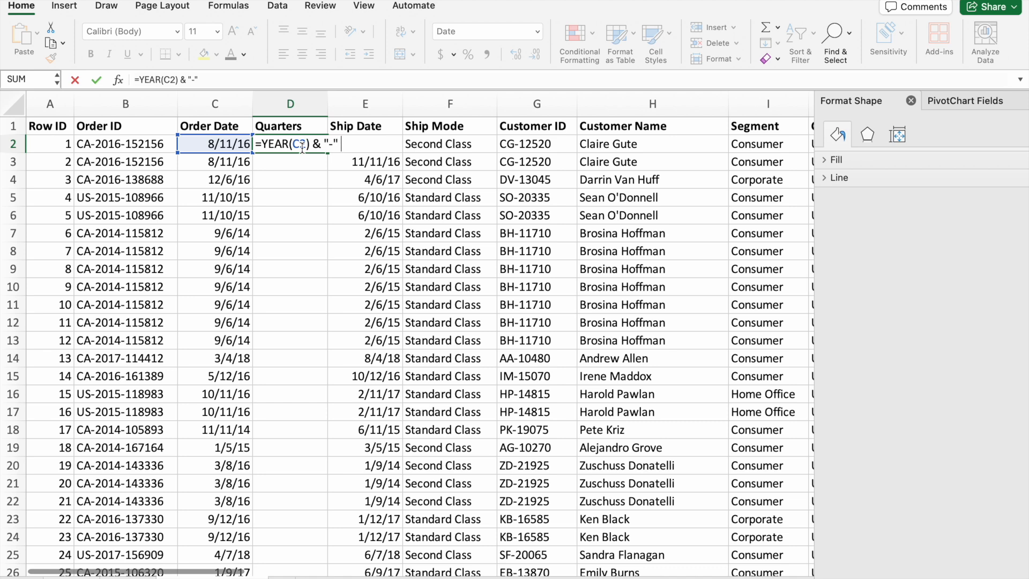
Complete the D2 formula by appending & ROUNDUP(MONTH(C2)/3,0) for the quarter number, and enter it
type("& ")
type("ROUND")
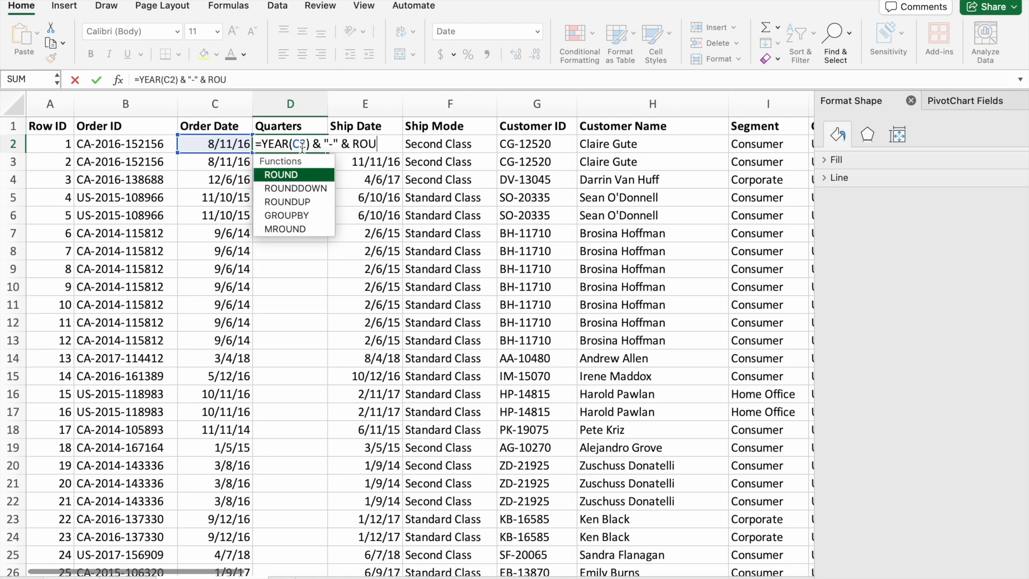
double_click(307, 199)
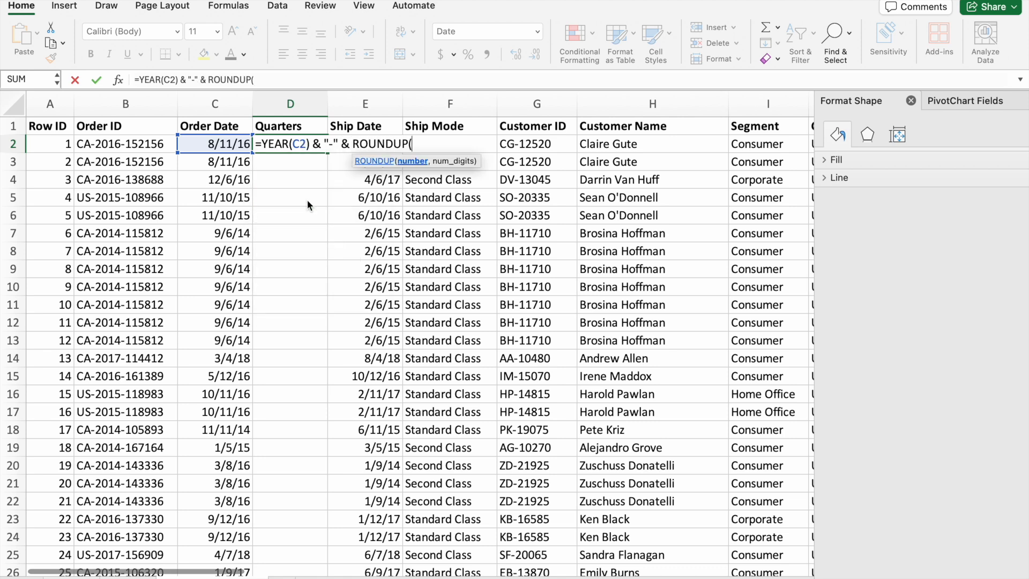
type("MO")
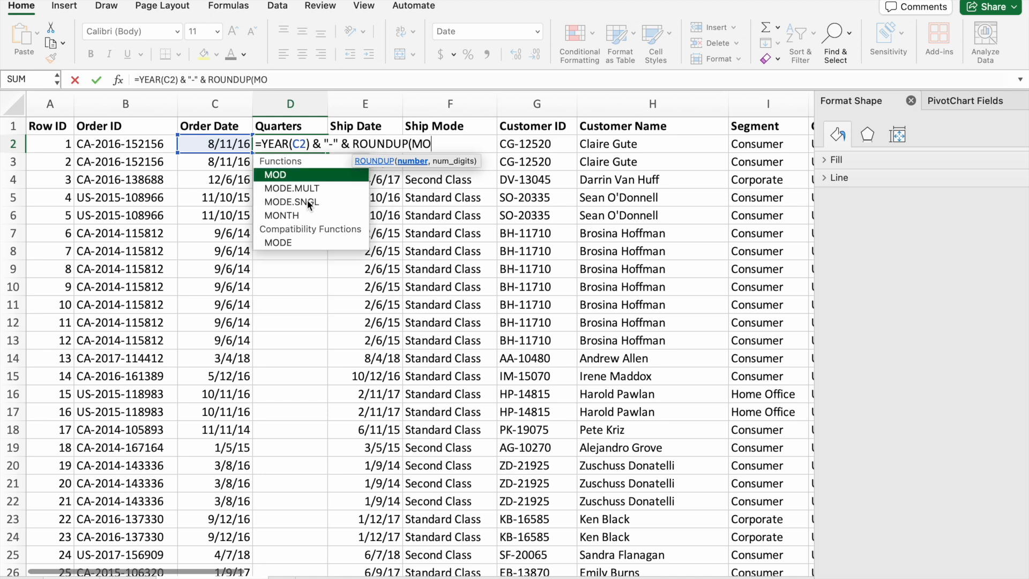
type("N")
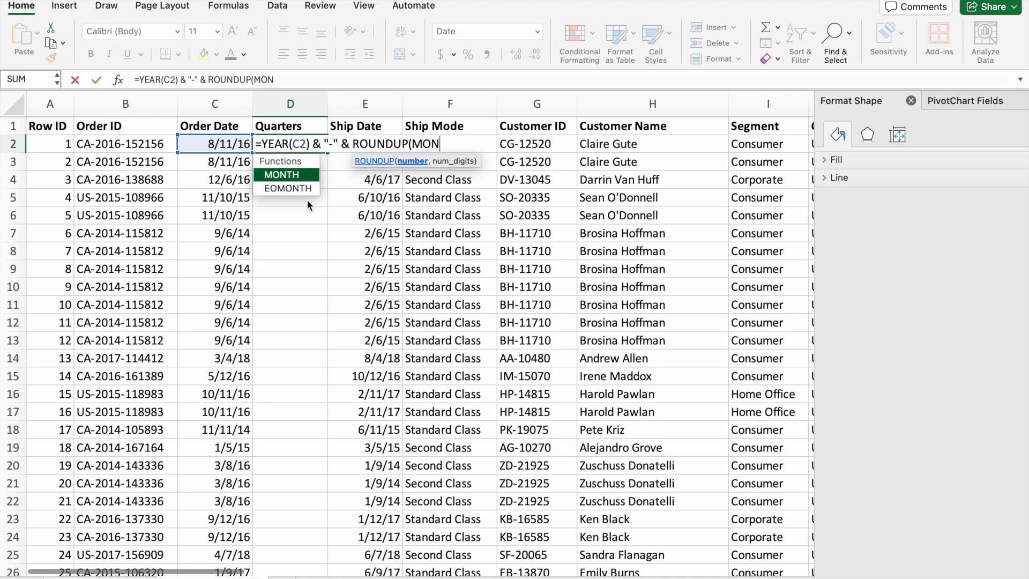
double_click(282, 175)
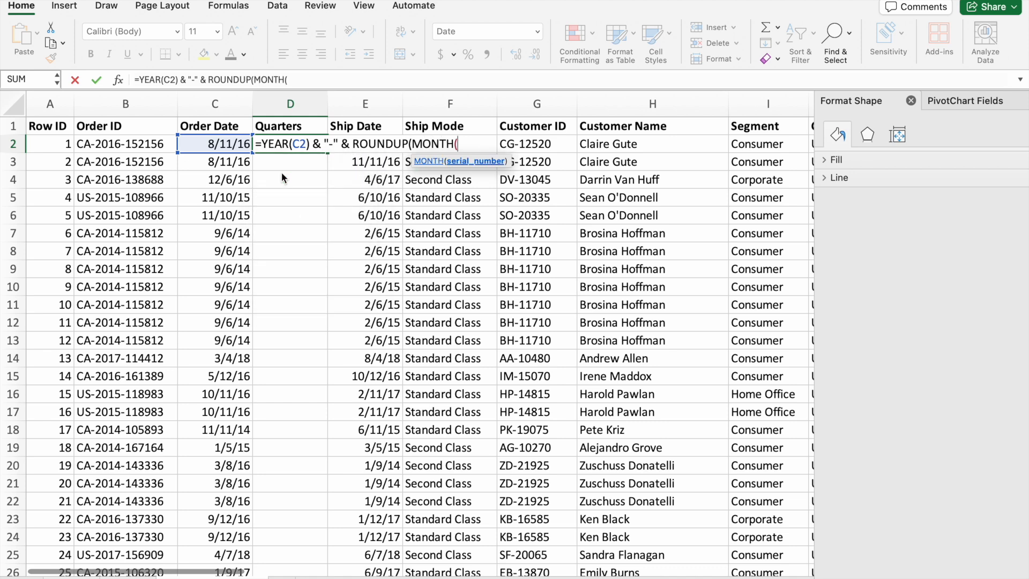
left_click(228, 144)
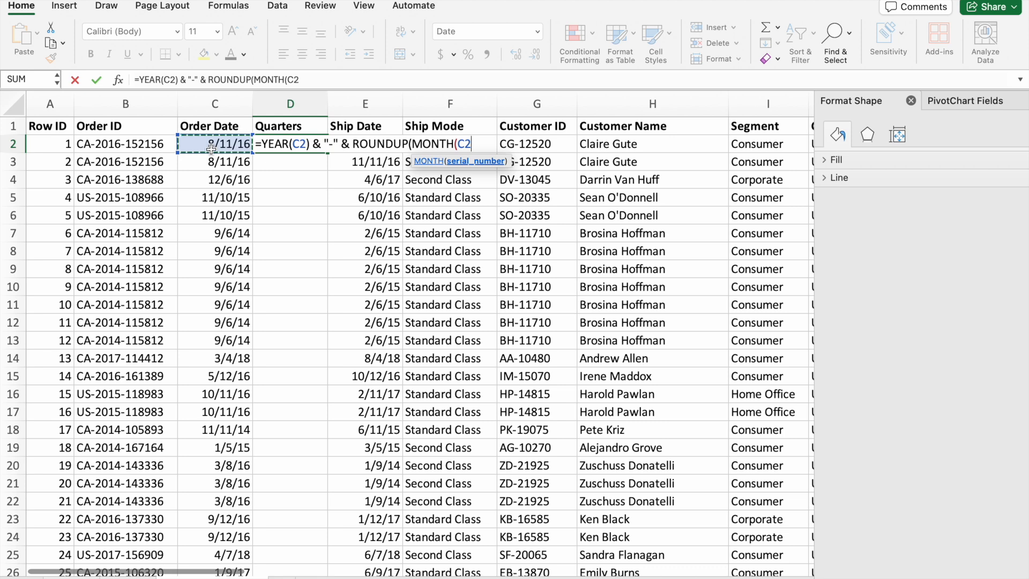
type(")")
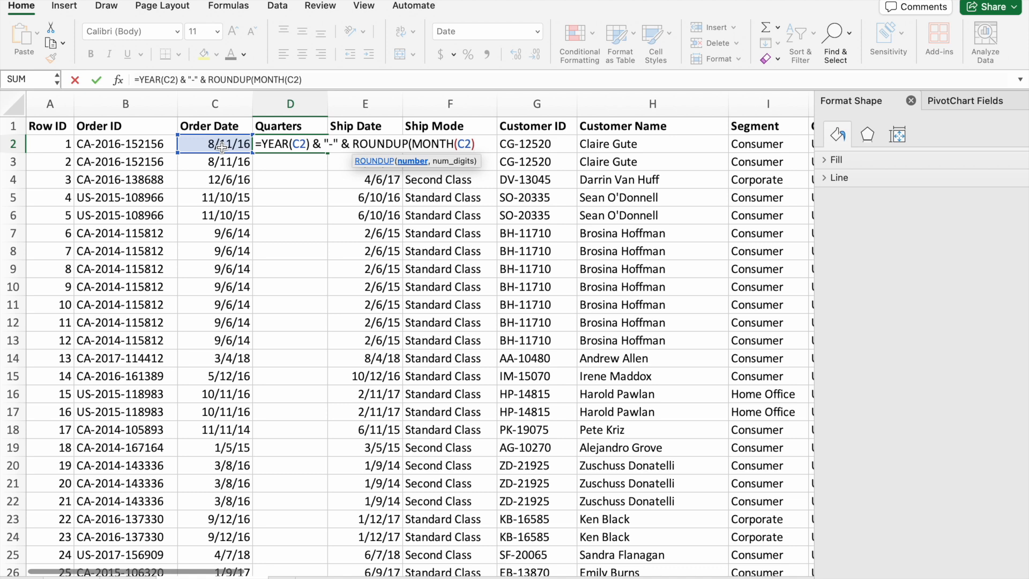
type("/3")
type(",0)")
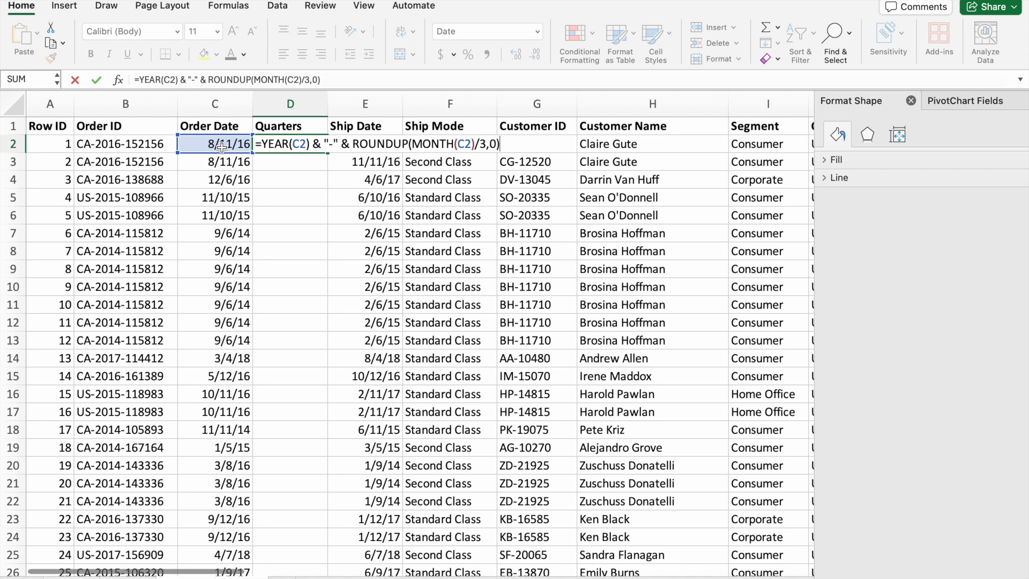
key("Return")
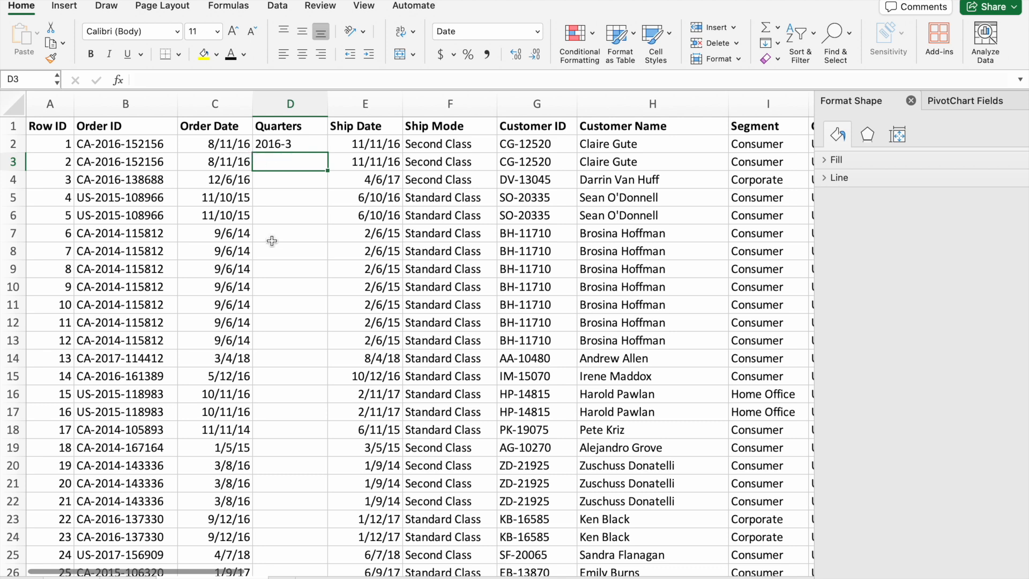
Fill the quarter formula from D2 down to D6
scroll(271, 240, "down", 1)
scroll(272, 240, "down", 5)
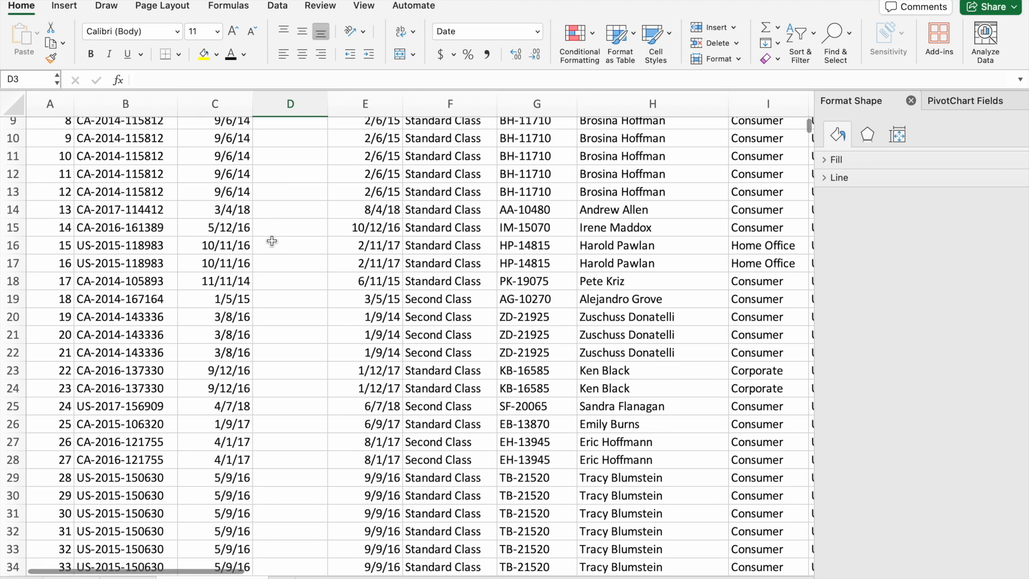
scroll(271, 240, "up", 5)
left_click(295, 151)
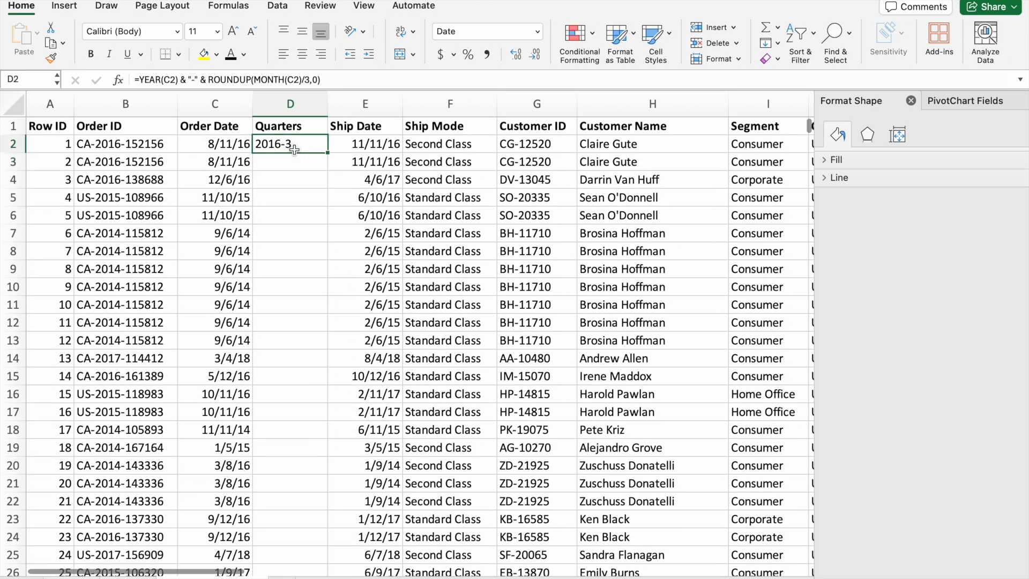
left_click_drag(328, 154, 325, 217)
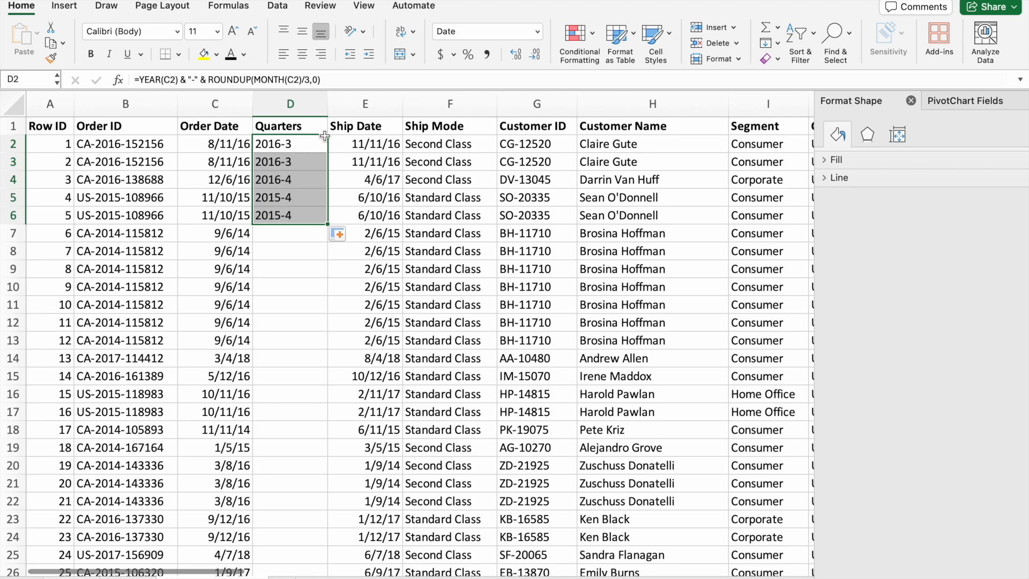
left_click(305, 151)
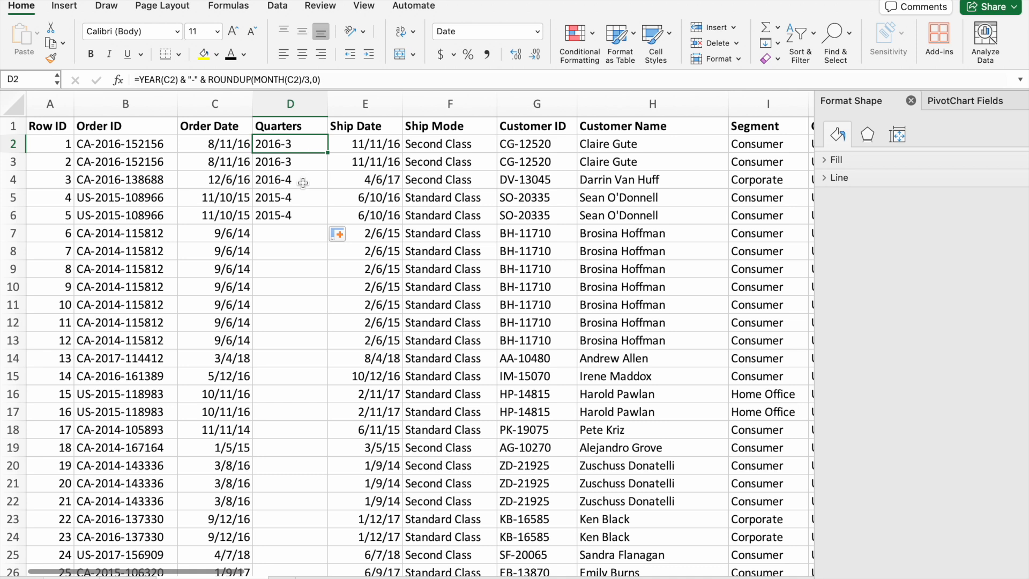
Extend the quarter formula from D6 down through the remaining data rows of the Quarters column
left_click(311, 220)
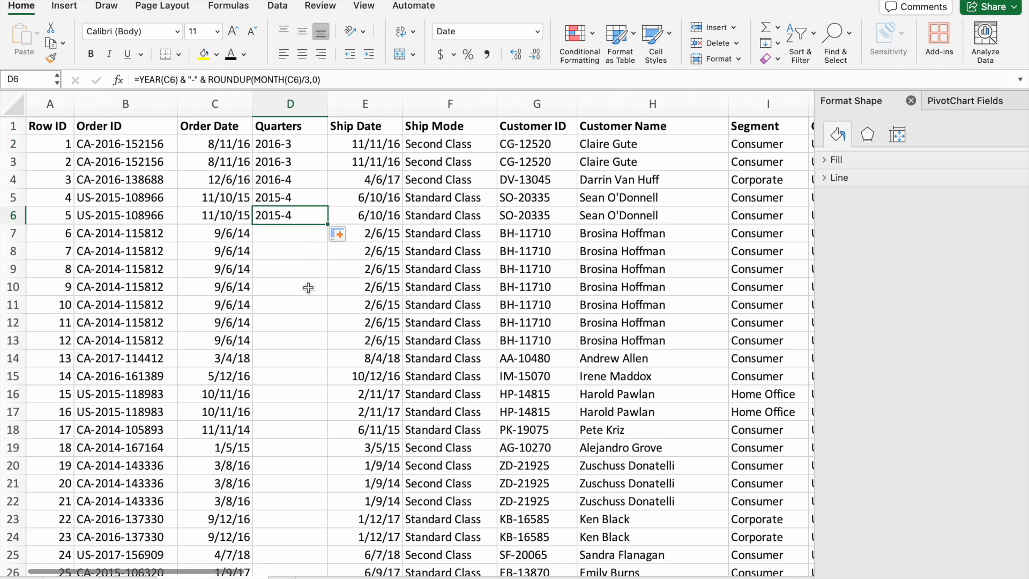
double_click(329, 223)
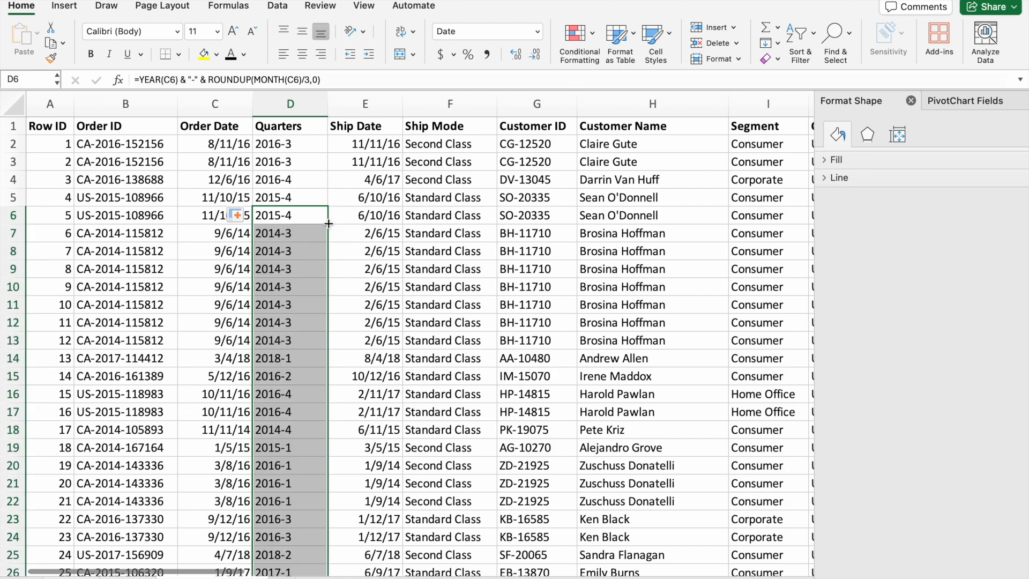
scroll(315, 349, "down", 20)
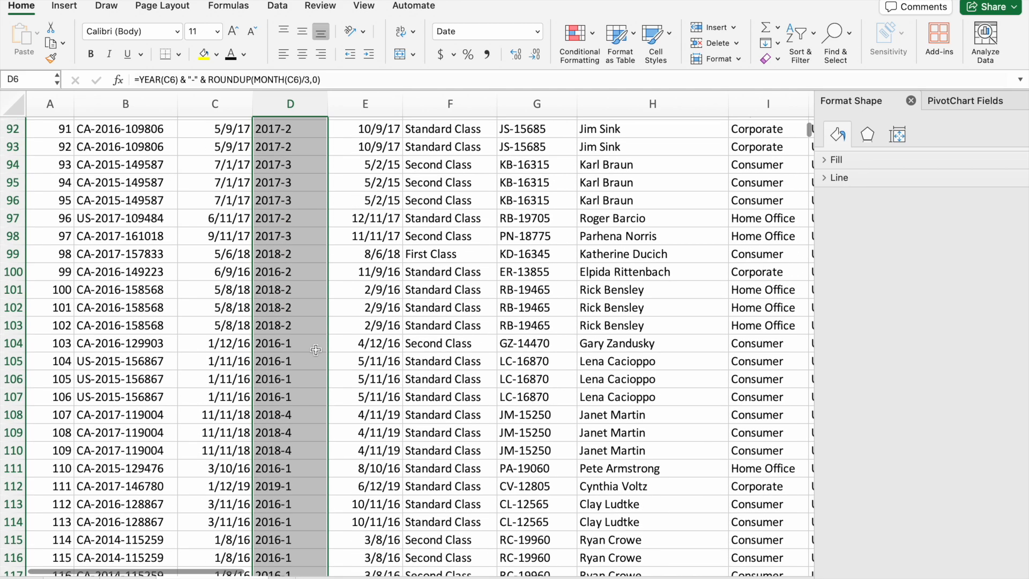
scroll(315, 349, "up", 20)
scroll(318, 351, "up", 3)
left_click(396, 357)
Check the sub-category PivotTable's field list for the Quarters field
scroll(396, 358, "down", 1)
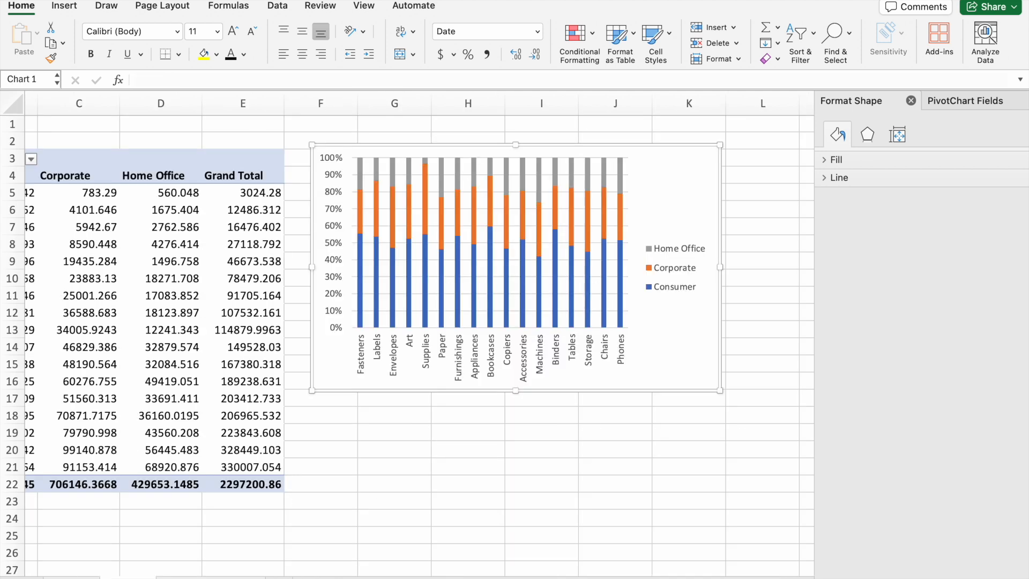
left_click_drag(105, 276, 103, 270)
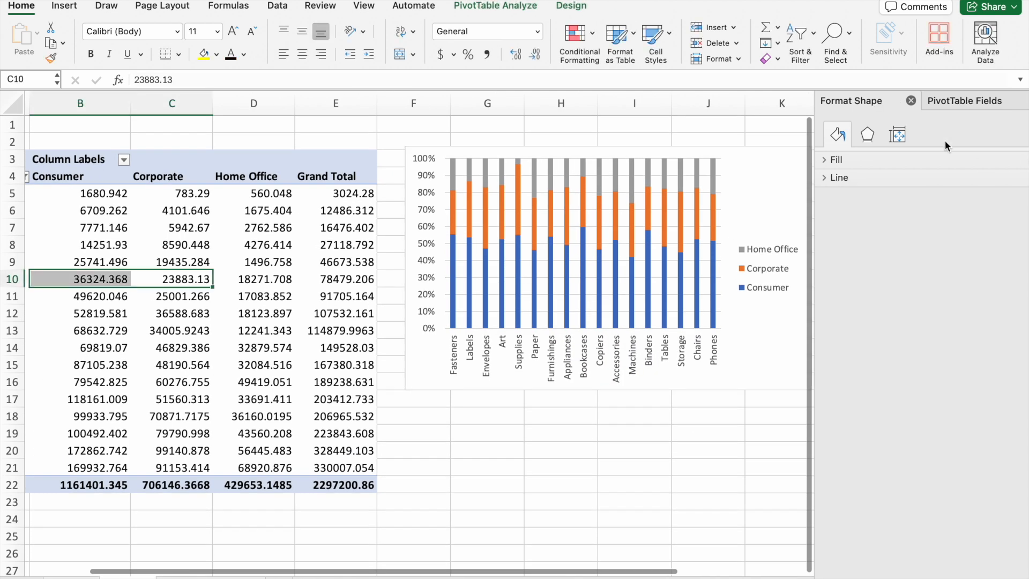
left_click(944, 103)
scroll(893, 233, "down", 10)
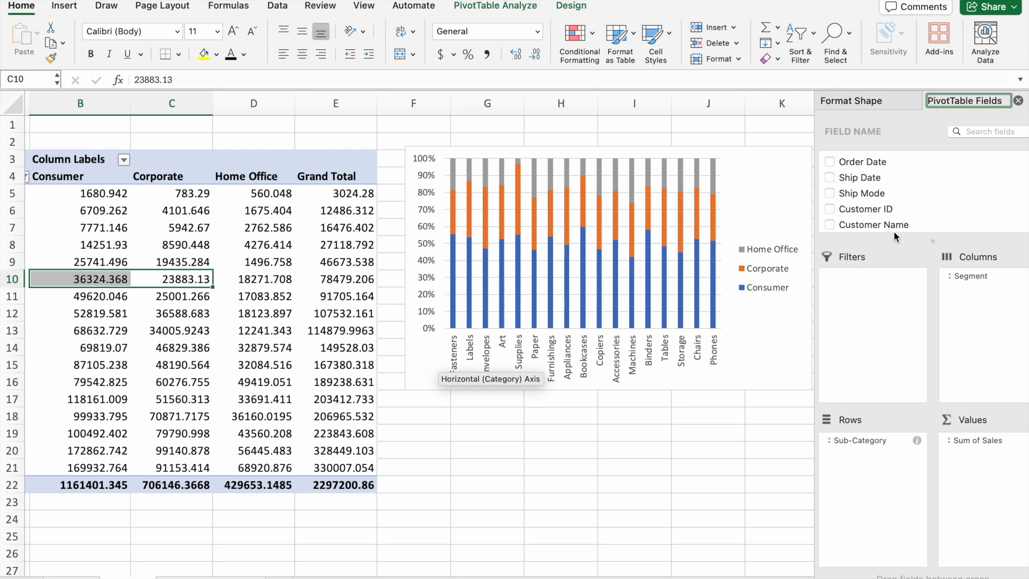
scroll(893, 230, "up", 10)
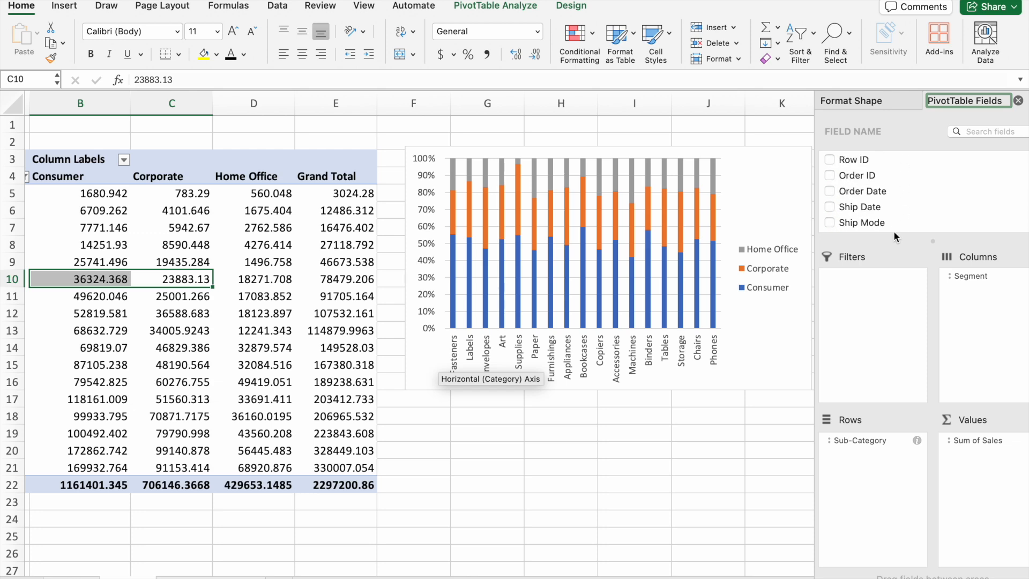
Create a PivotTable on a new worksheet from the entire Sample - Superstore sheet, columns A to V
left_click(210, 577)
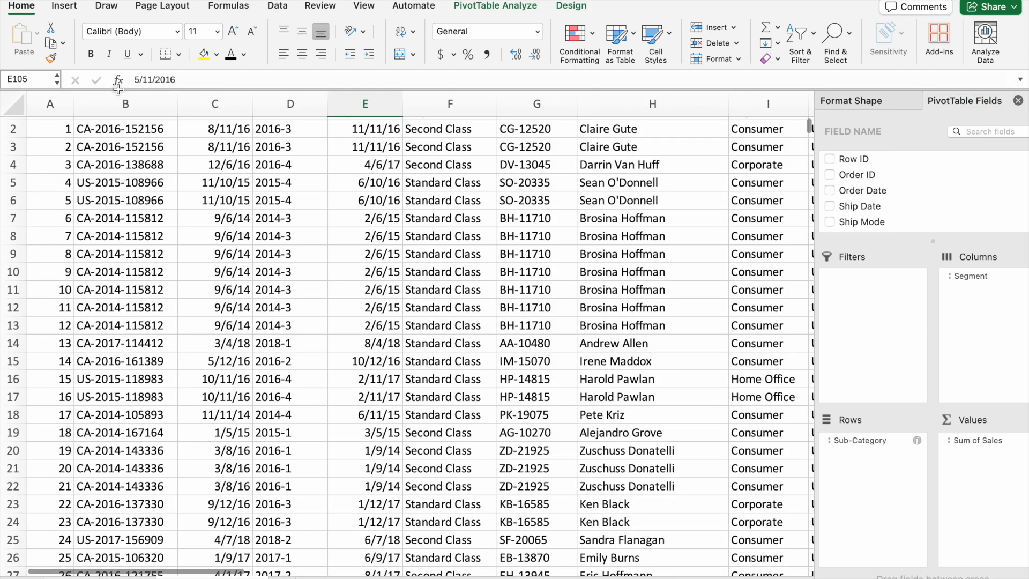
left_click(14, 104)
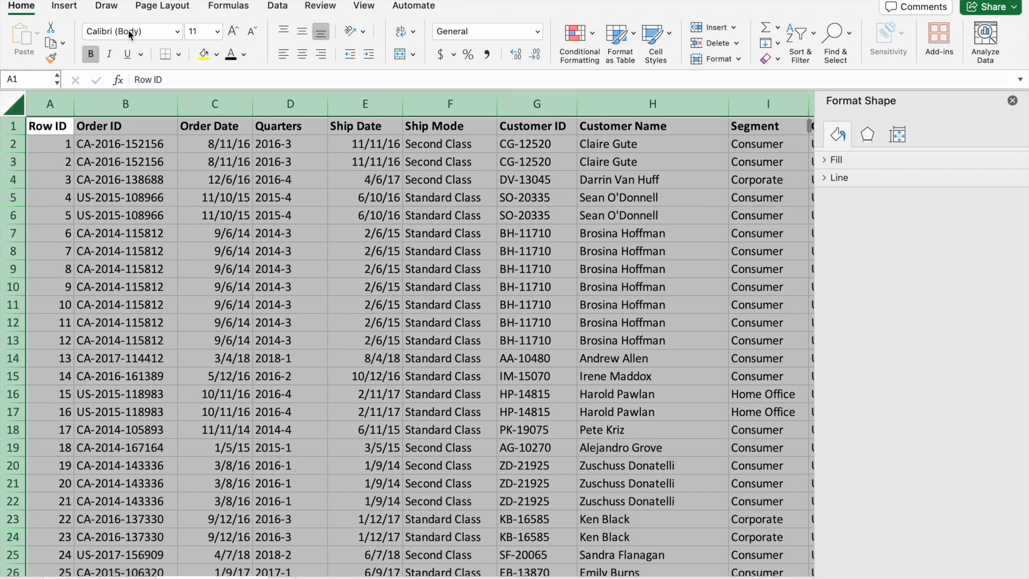
left_click(64, 6)
left_click(27, 37)
left_click(649, 301)
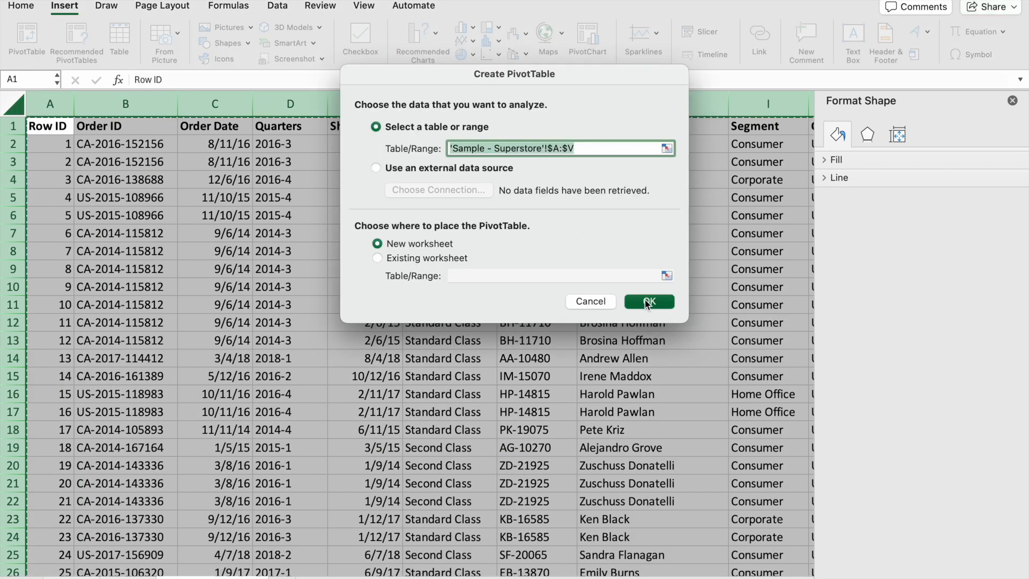
Look through the new PivotTable's field list for the Quarters field
scroll(854, 213, "down", 5)
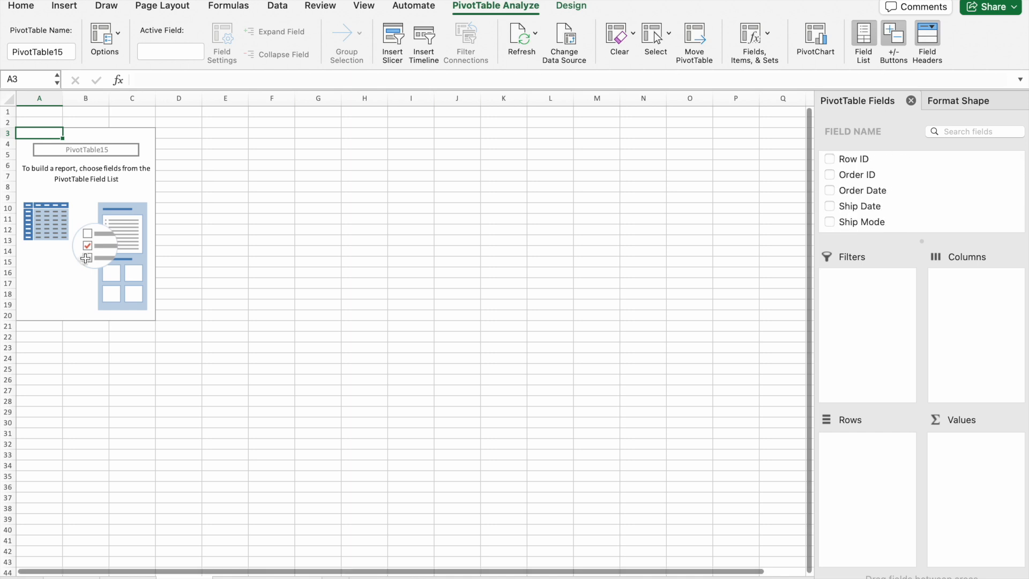
left_click(88, 208)
scroll(918, 194, "down", 5)
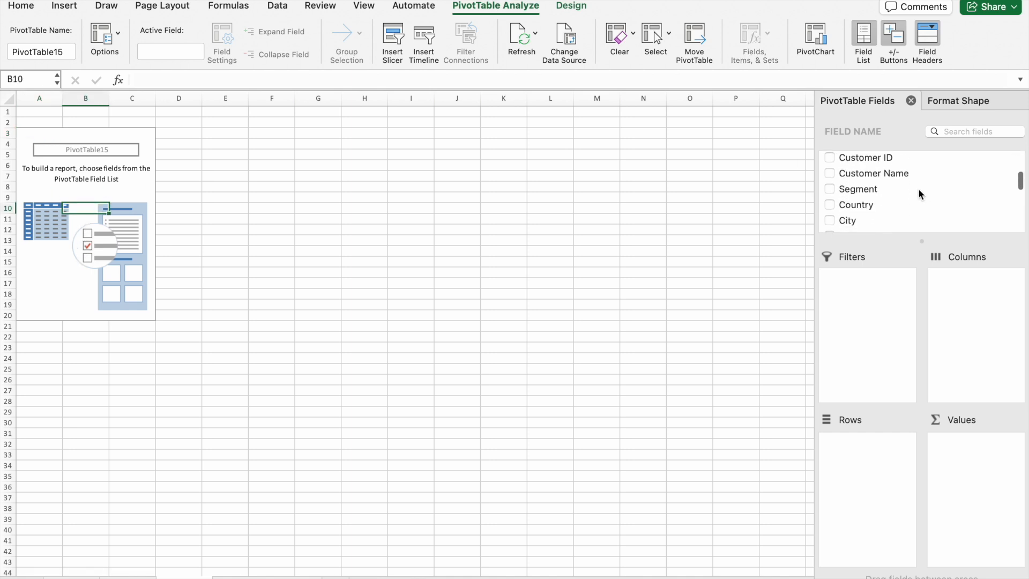
scroll(918, 188, "down", 4)
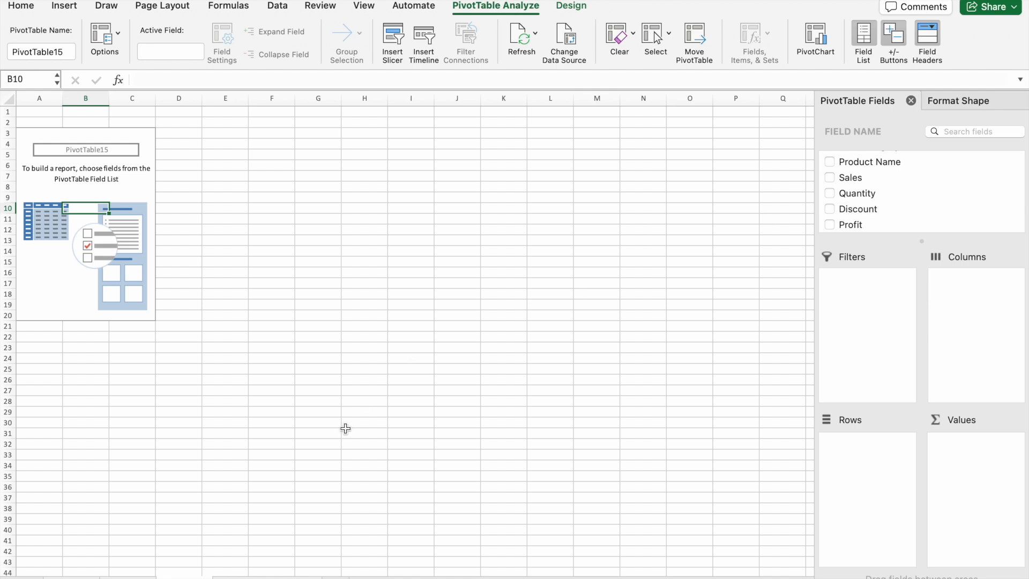
Copy the entire Superstore data sheet, including the Quarters column, and paste it into a new blank workbook starting at A1
left_click(268, 578)
scroll(407, 346, "up", 1)
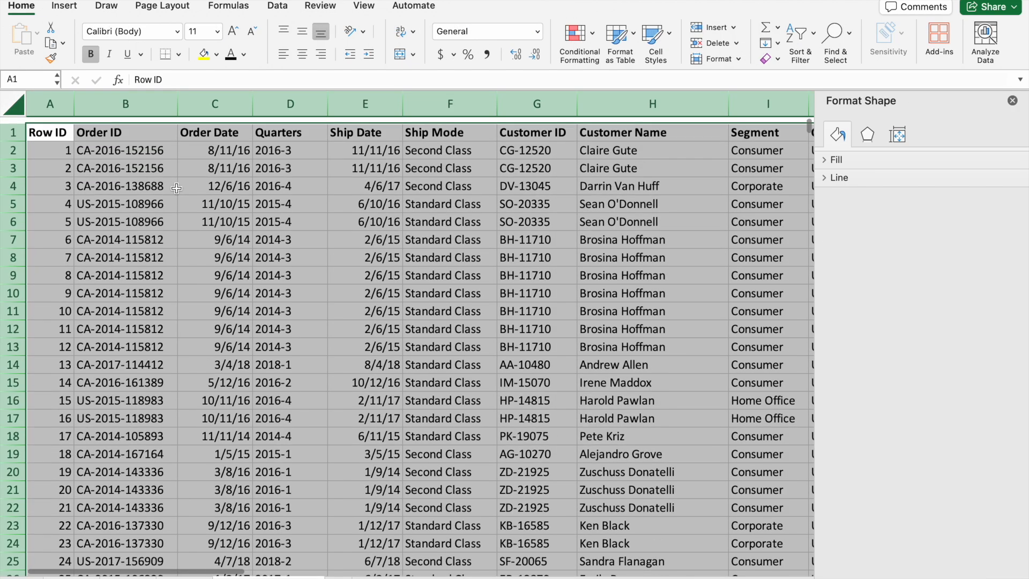
left_click(259, 233)
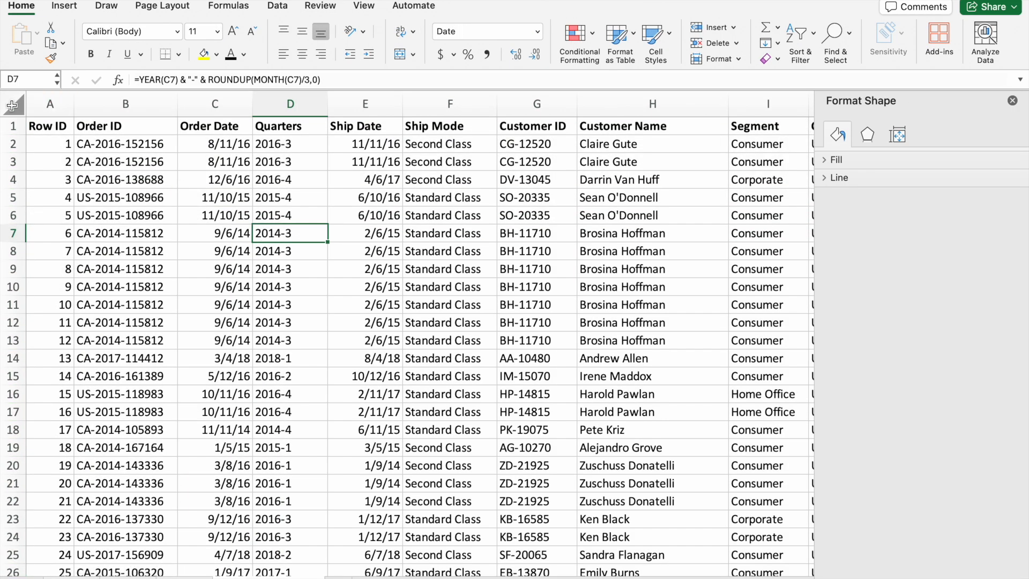
left_click(12, 105)
key("super+c")
left_click(65, 0)
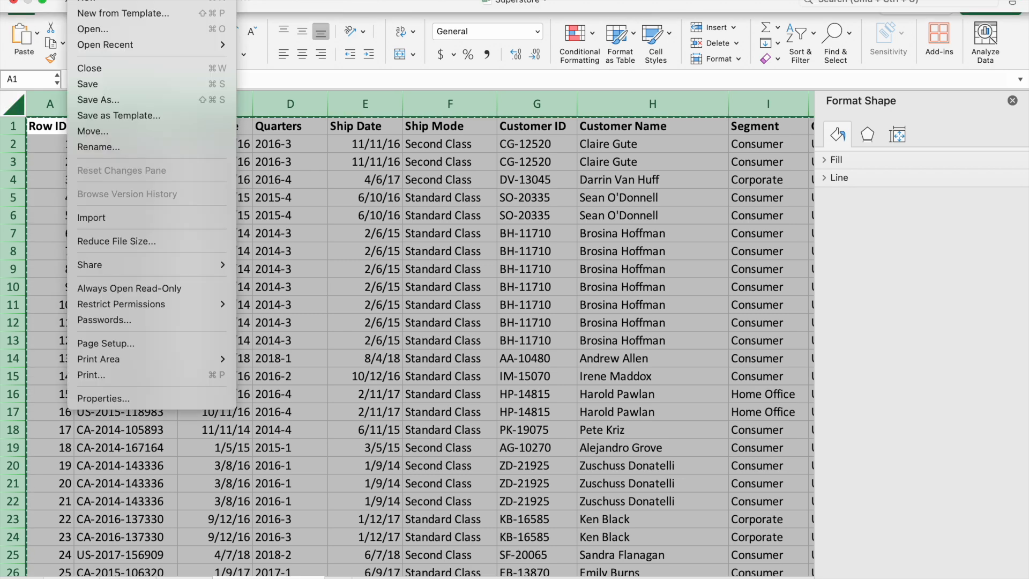
left_click(106, 1)
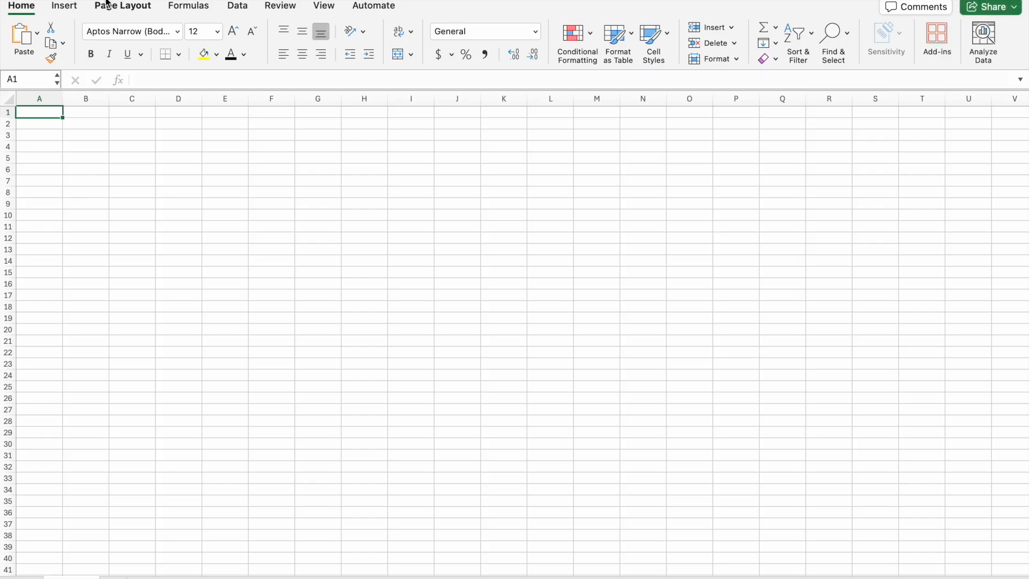
key("super+v")
left_click(104, 130)
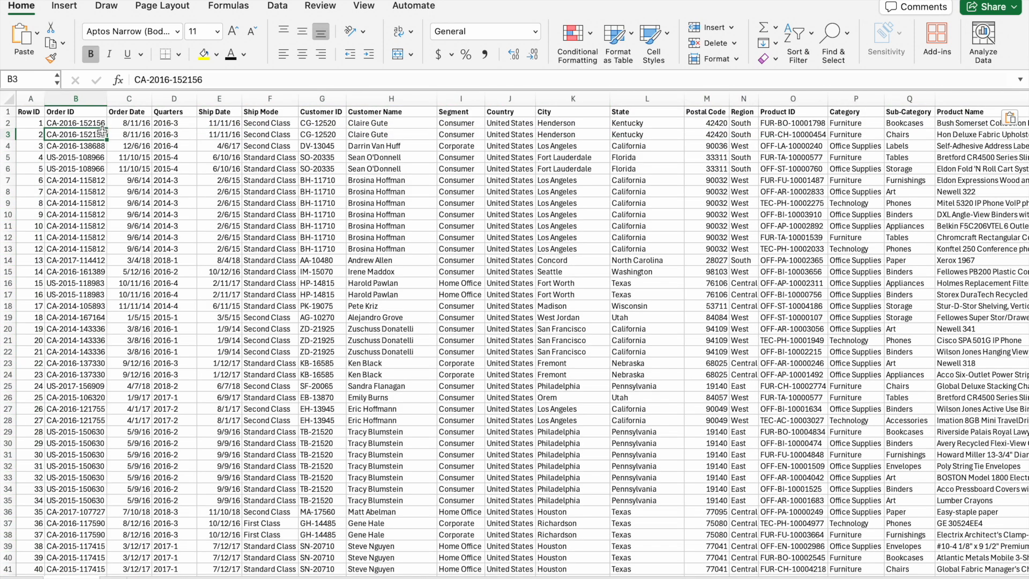
Create a PivotTable on a new worksheet from the entire pasted data sheet
left_click(8, 99)
left_click(64, 6)
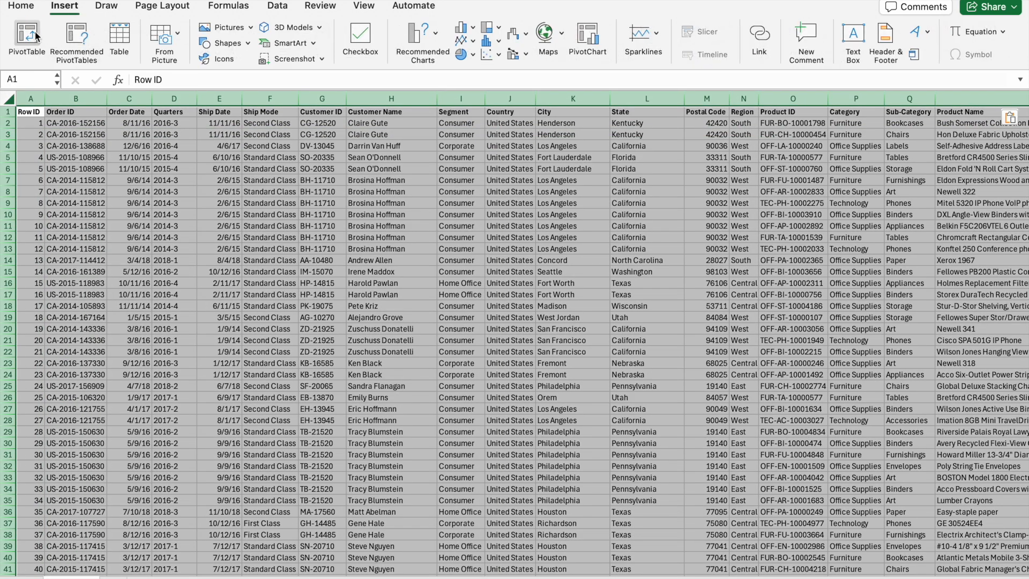
left_click(27, 35)
left_click(659, 304)
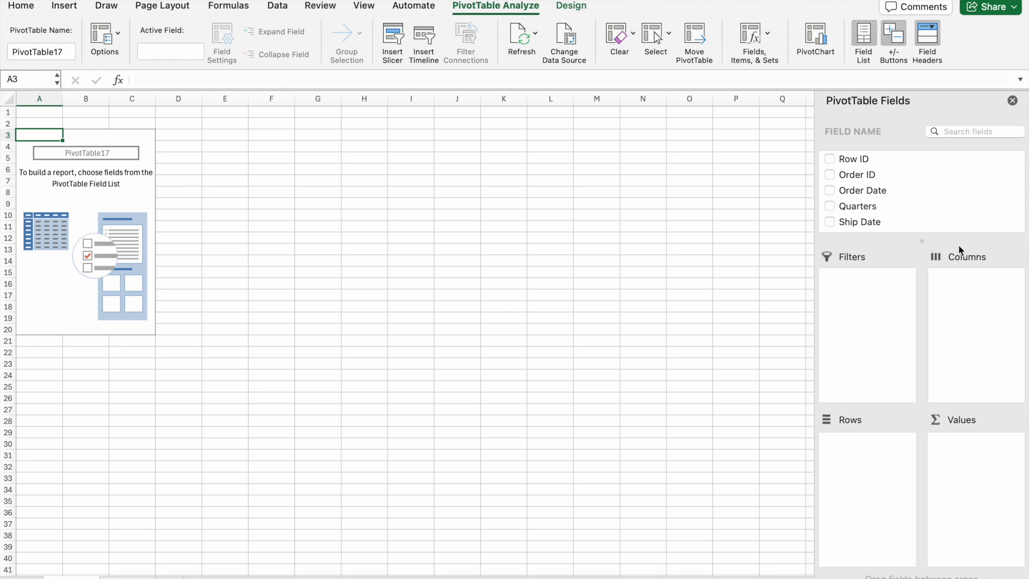
Use Quarters as the PivotTable's row field and filter out its (blank) item
left_click(854, 206)
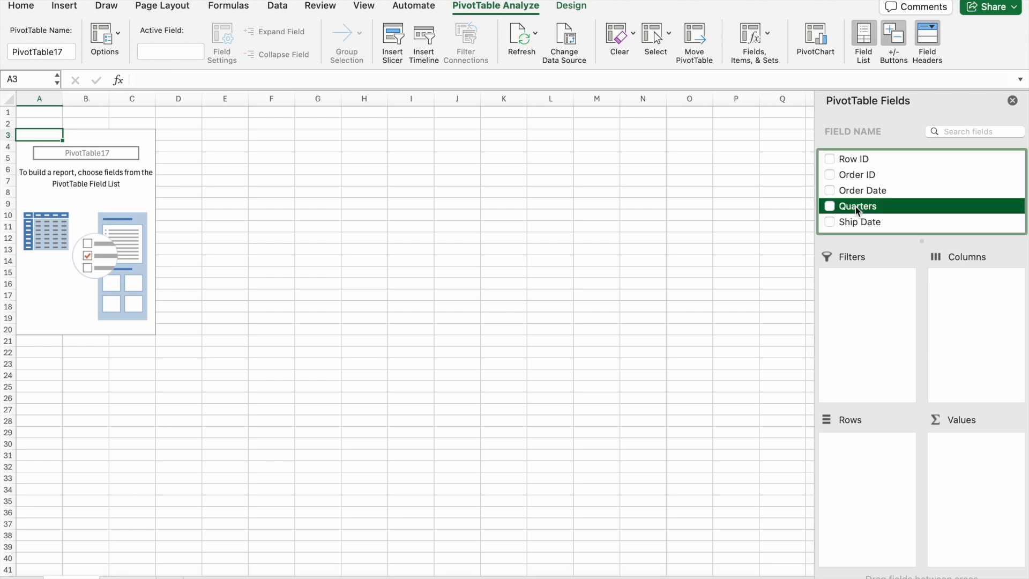
left_click_drag(873, 208, 870, 512)
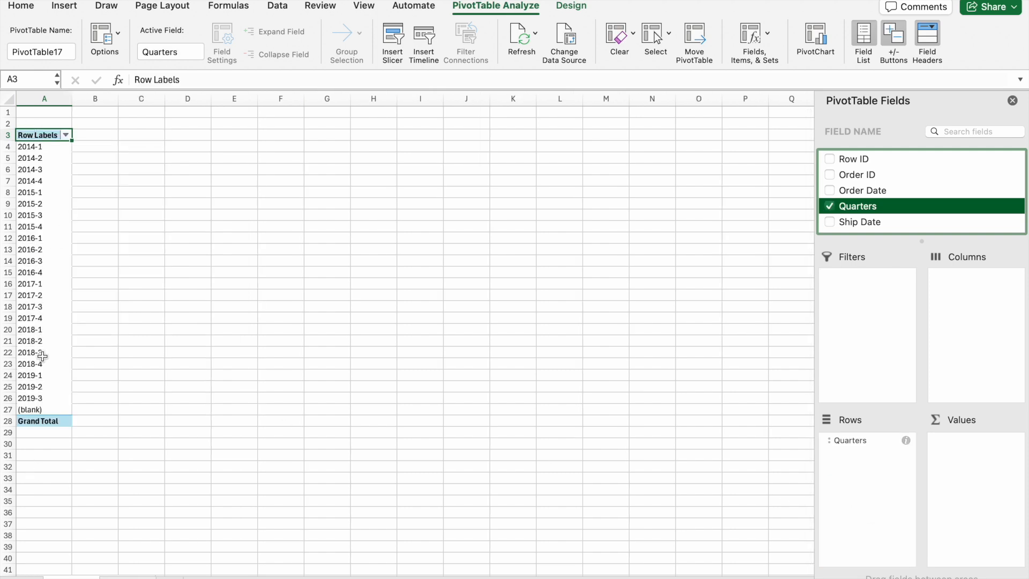
left_click(66, 135)
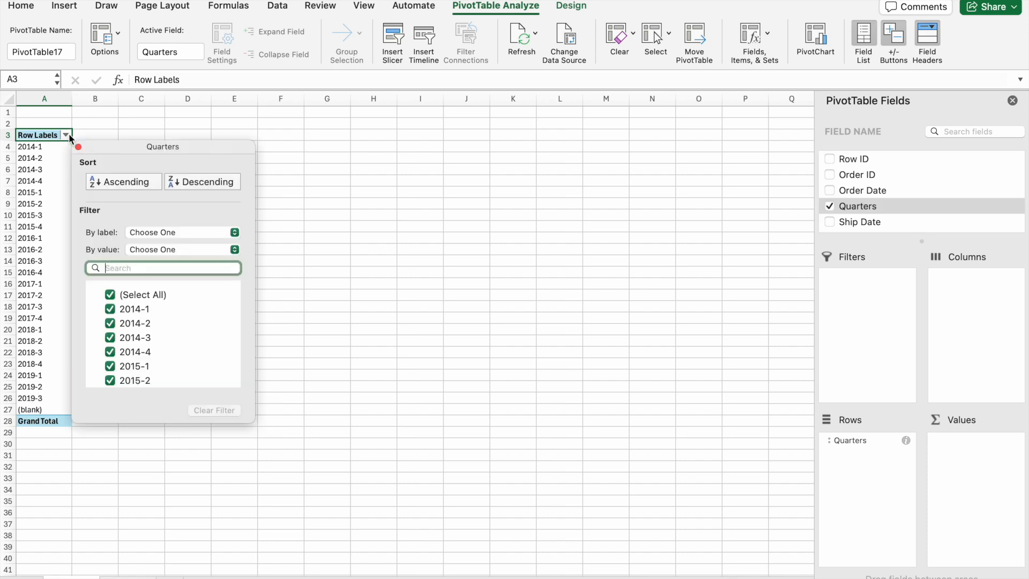
scroll(168, 351, "down", 5)
left_click(135, 380)
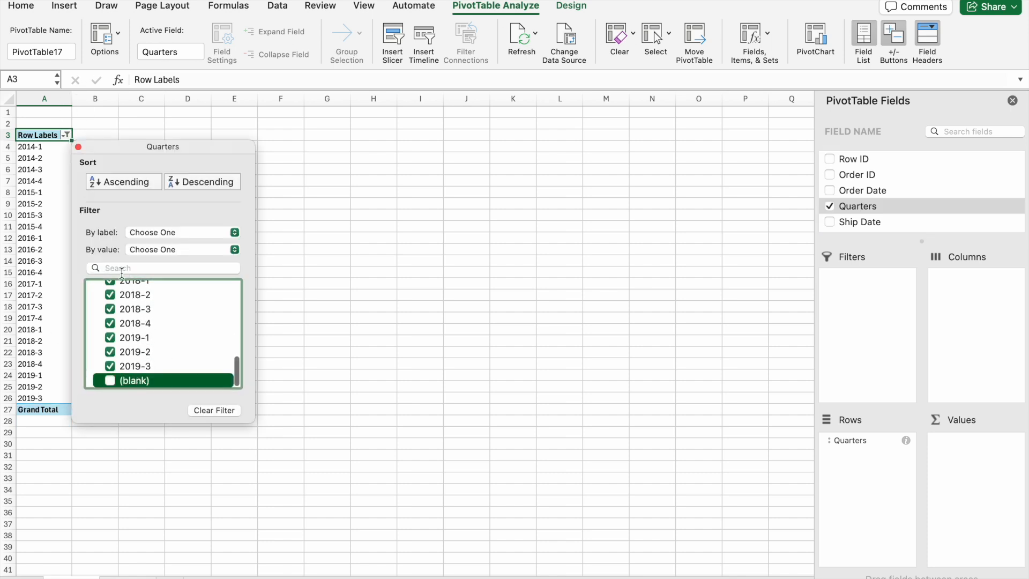
left_click(78, 147)
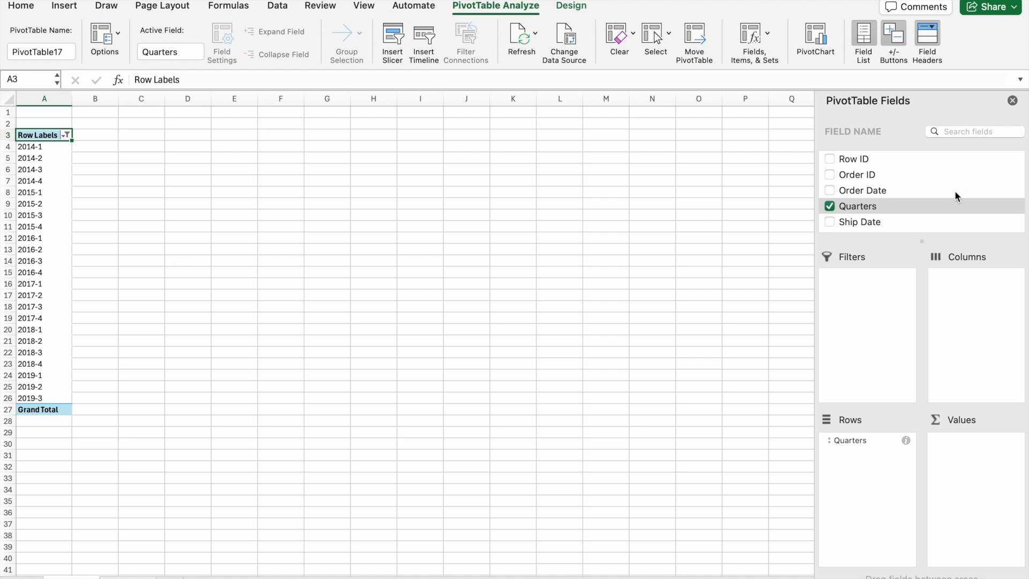
Use Region as the PivotTable's column field and summarise Sales as a sum in the values
scroll(955, 193, "down", 5)
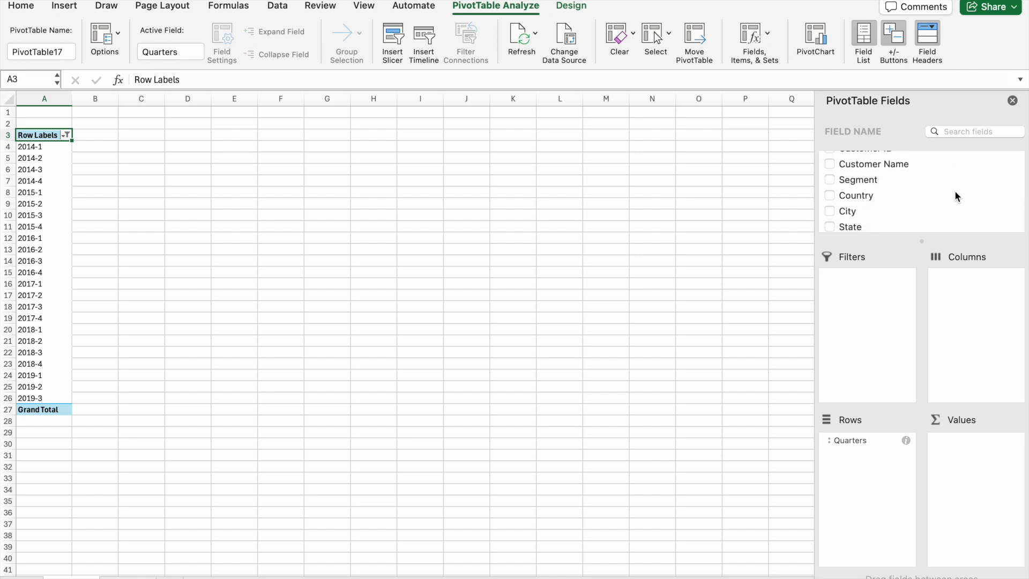
scroll(957, 197, "down", 1)
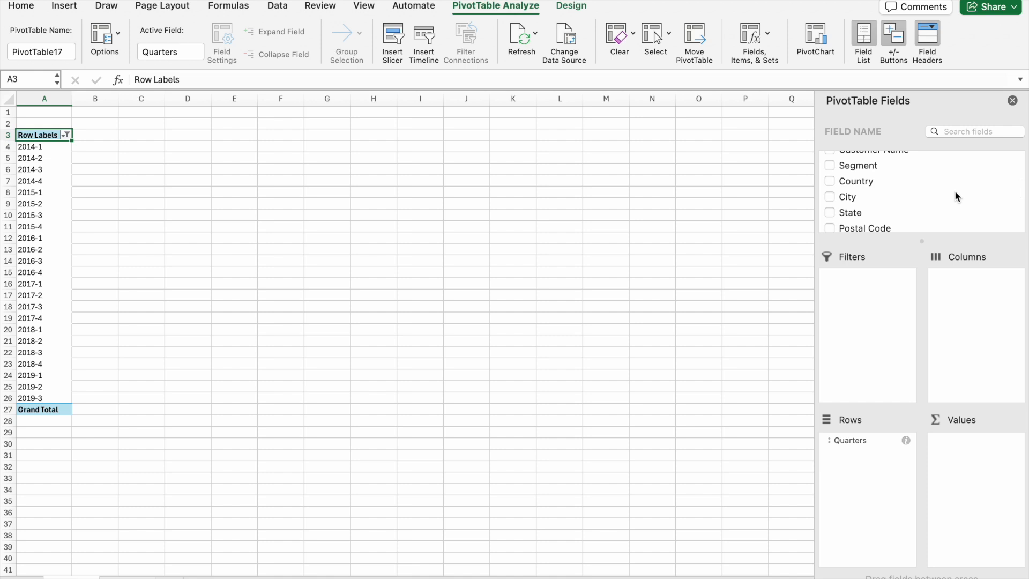
scroll(953, 190, "down", 5)
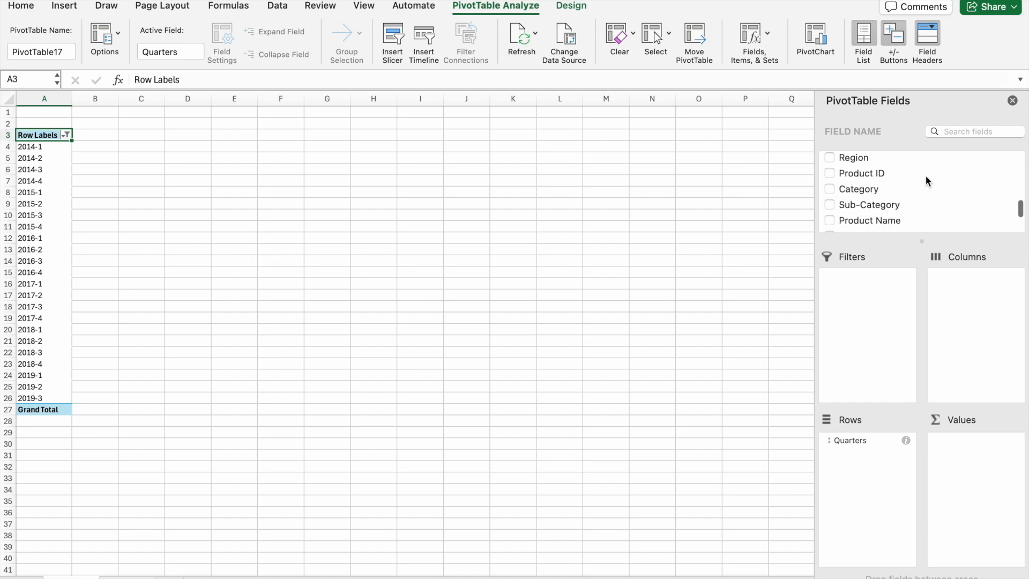
left_click_drag(863, 158, 971, 303)
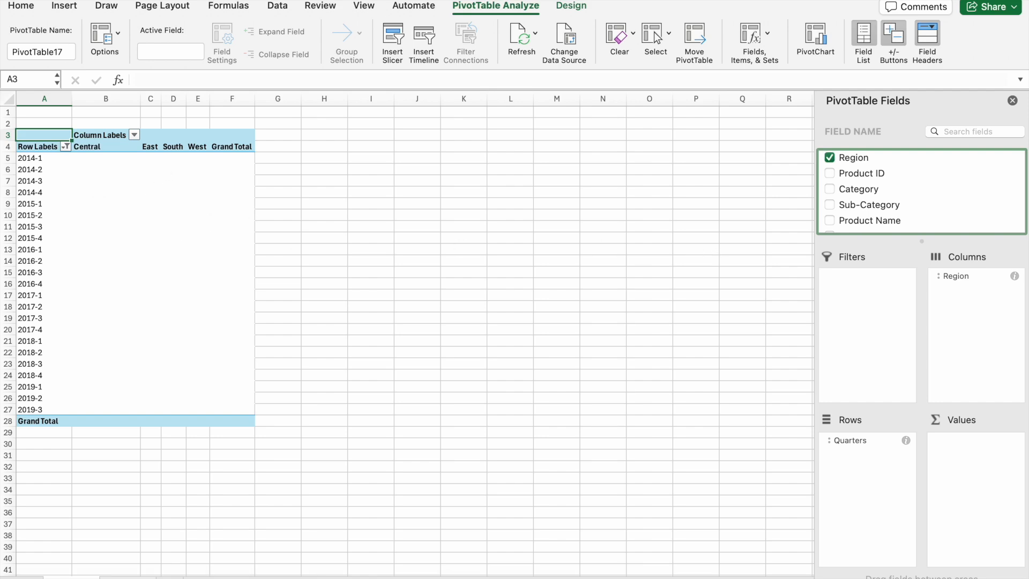
scroll(922, 207, "down", 3)
left_click_drag(866, 177, 990, 495)
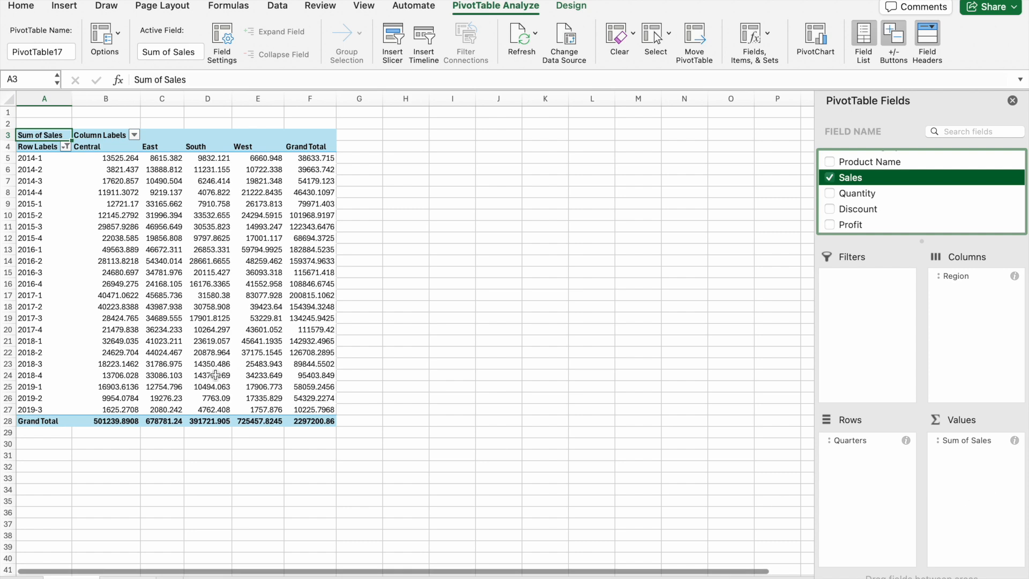
Insert a basic 2-D line PivotChart from the PivotTable in columns A to F
scroll(90, 281, "up", 3)
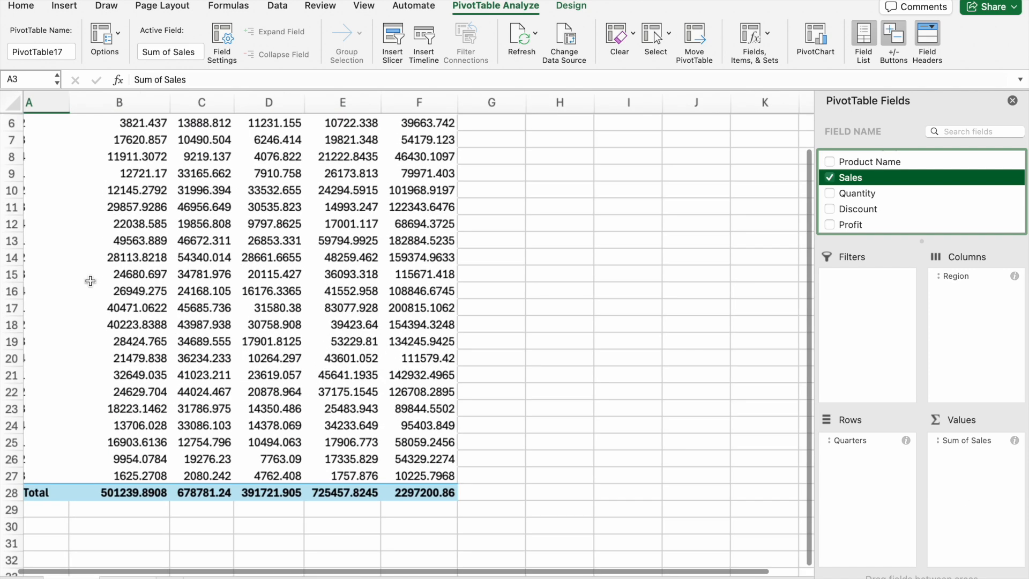
scroll(90, 280, "up", 3)
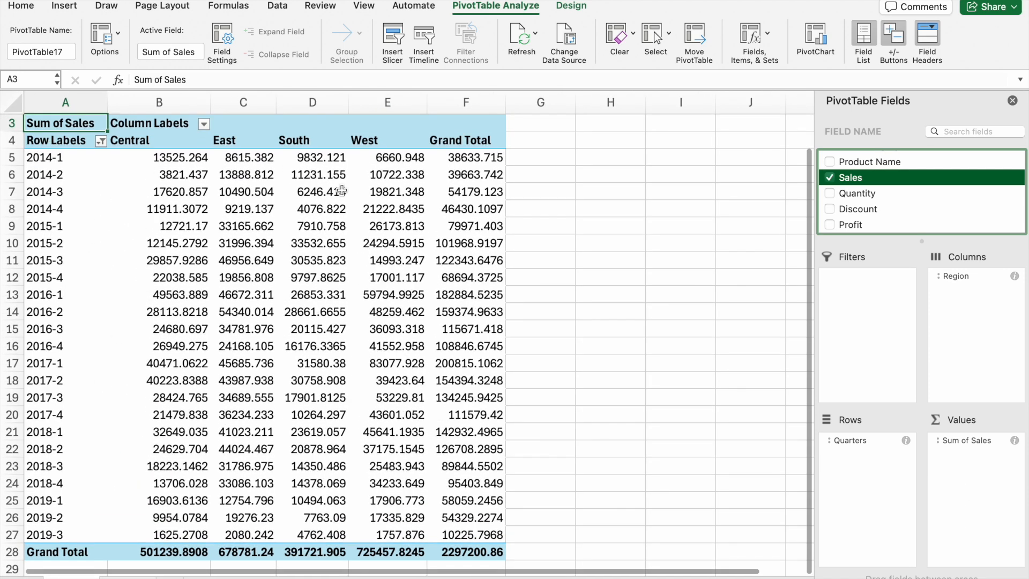
left_click_drag(75, 103, 352, 99)
left_click_drag(420, 95, 460, 91)
left_click(70, 7)
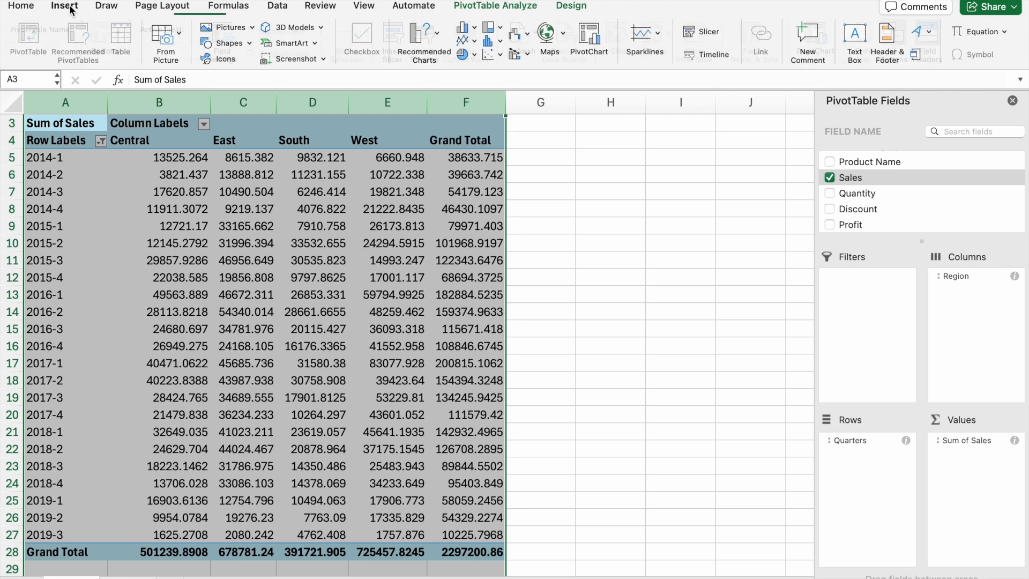
left_click(465, 39)
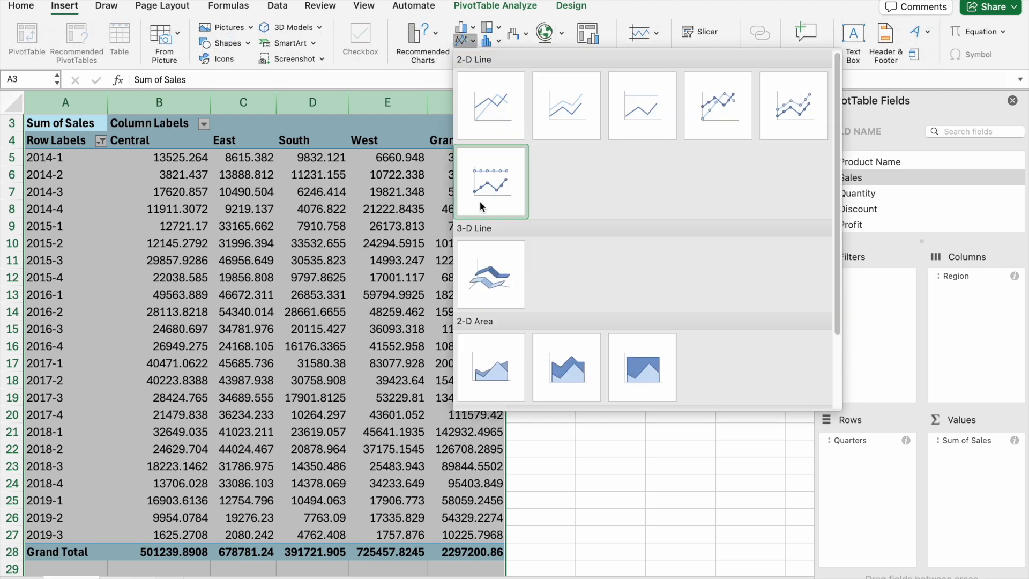
left_click(512, 123)
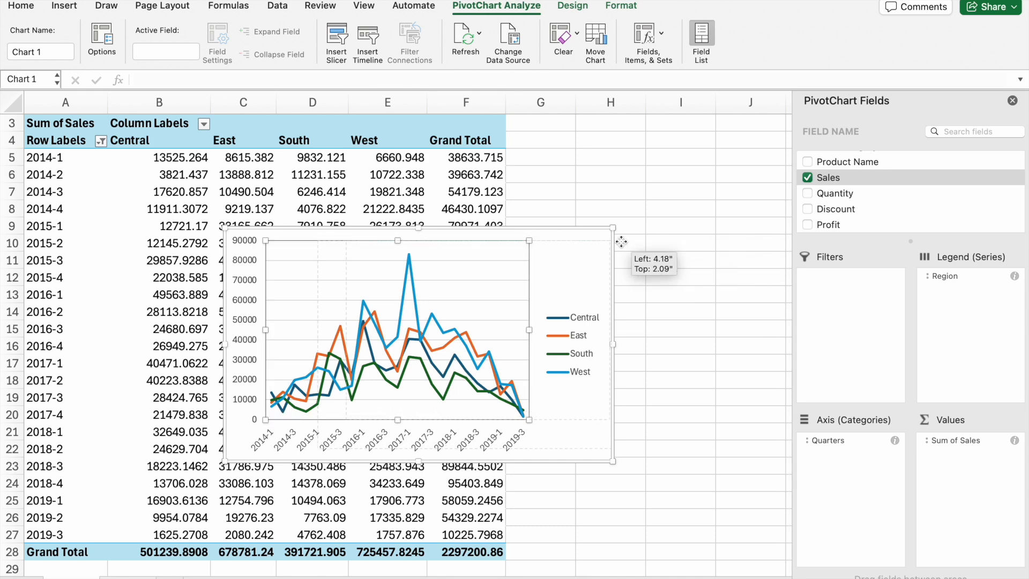
Move the line chart into the empty cells beside the PivotTable's Grand Total column so it covers no data
left_click_drag(577, 252, 755, 236)
left_click_drag(670, 382, 662, 171)
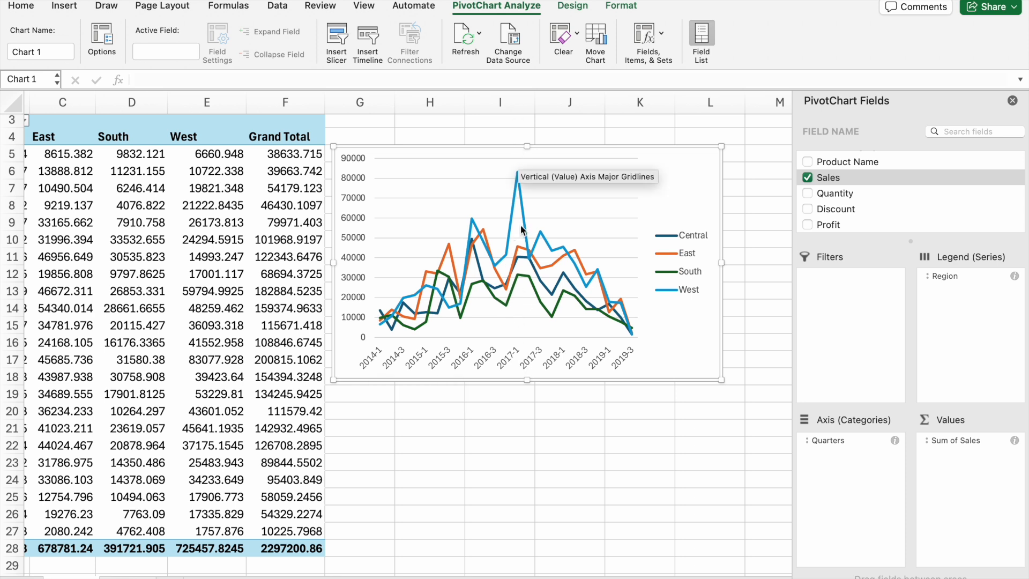
left_click_drag(669, 173, 689, 161)
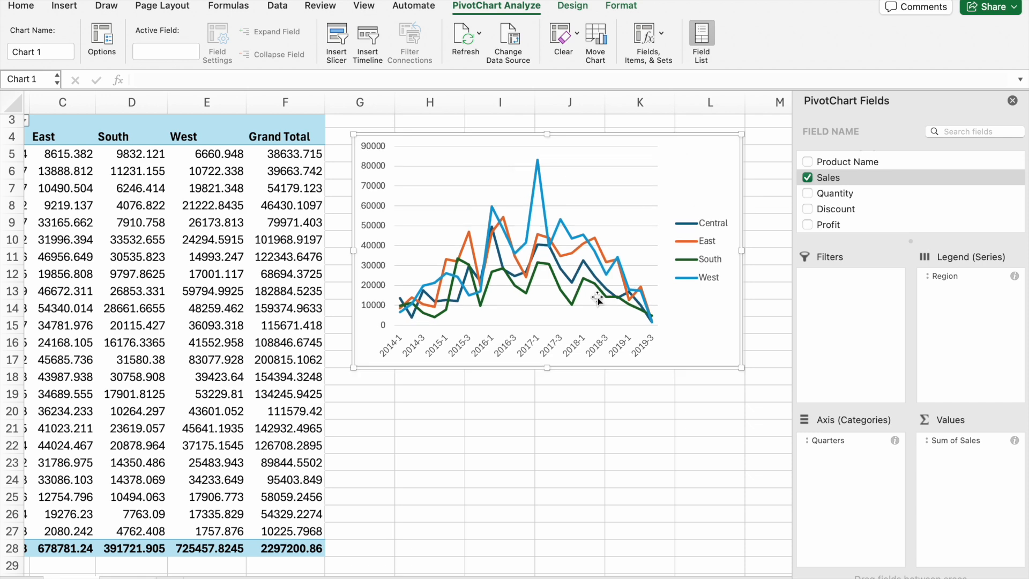
left_click(622, 410)
Change the regional sales chart to a 2-D stacked line chart
left_click(714, 328)
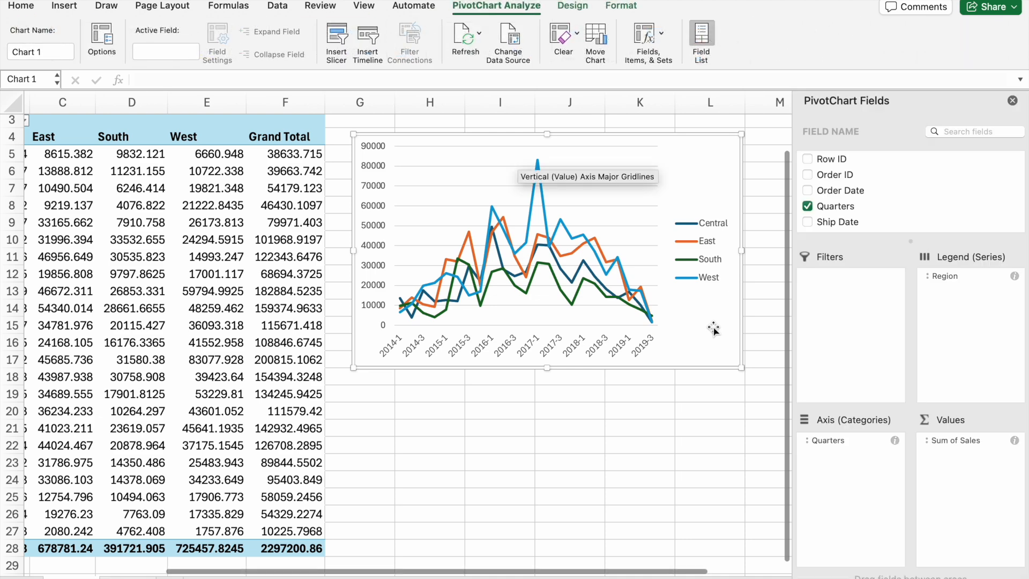
right_click(710, 327)
mouse_move(755, 352)
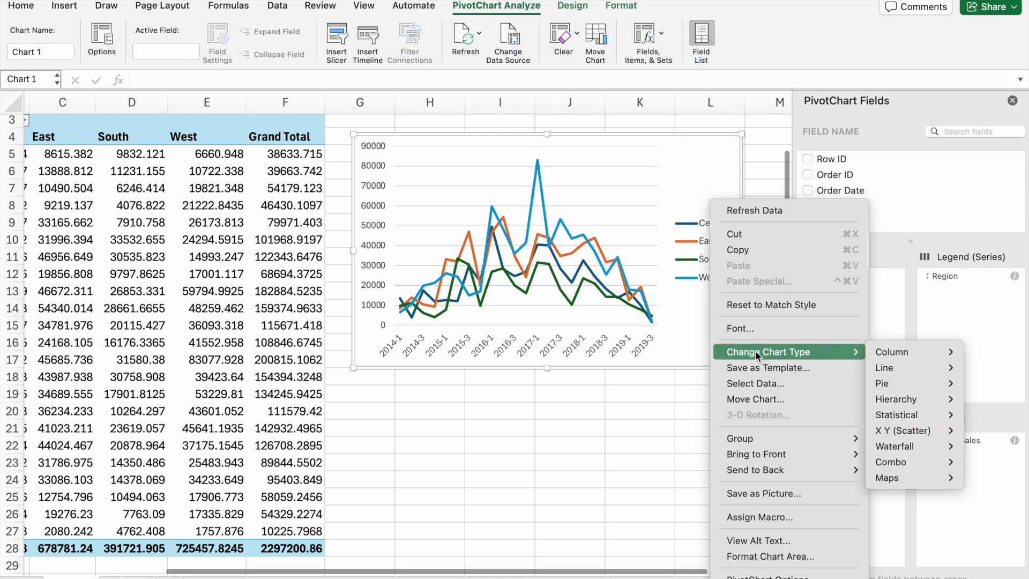
mouse_move(897, 368)
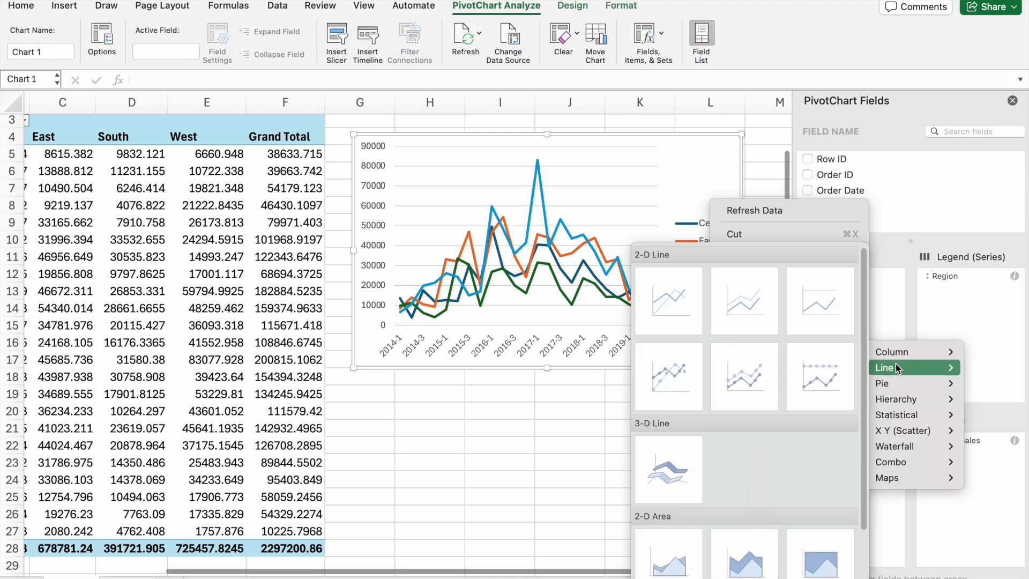
left_click(758, 307)
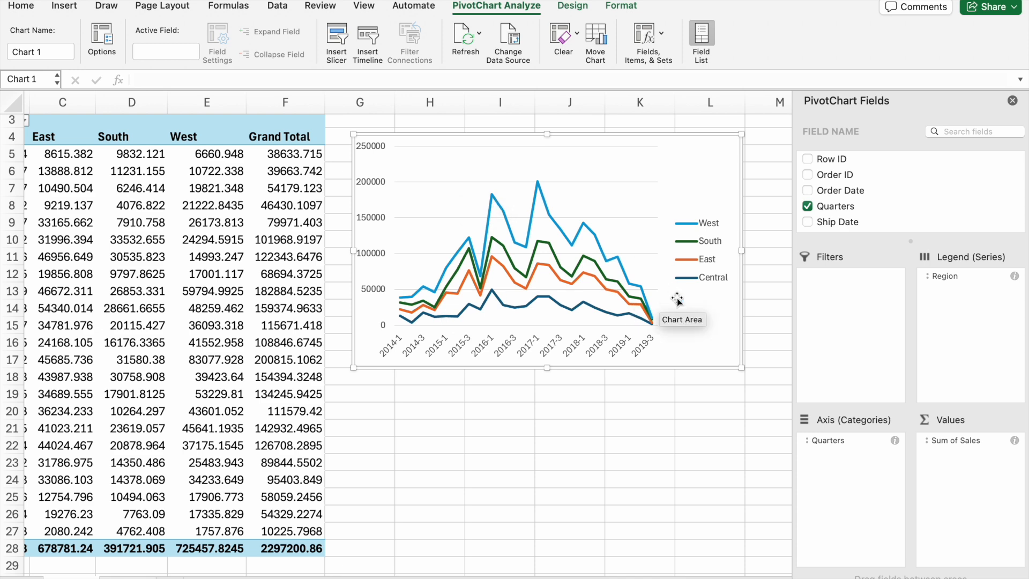
Change the regional sales chart to a 2-D stacked area chart
right_click(707, 326)
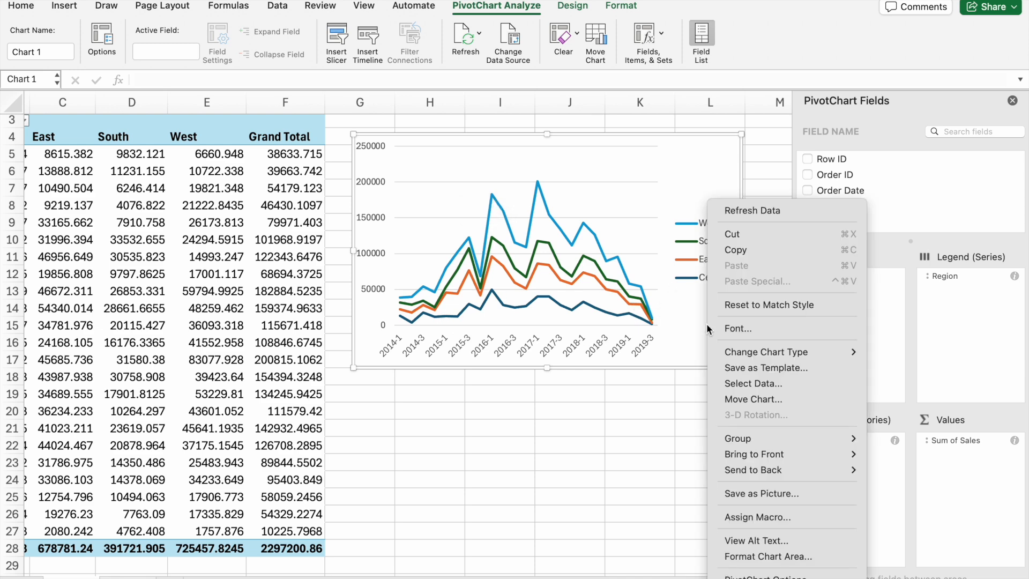
mouse_move(743, 352)
mouse_move(898, 368)
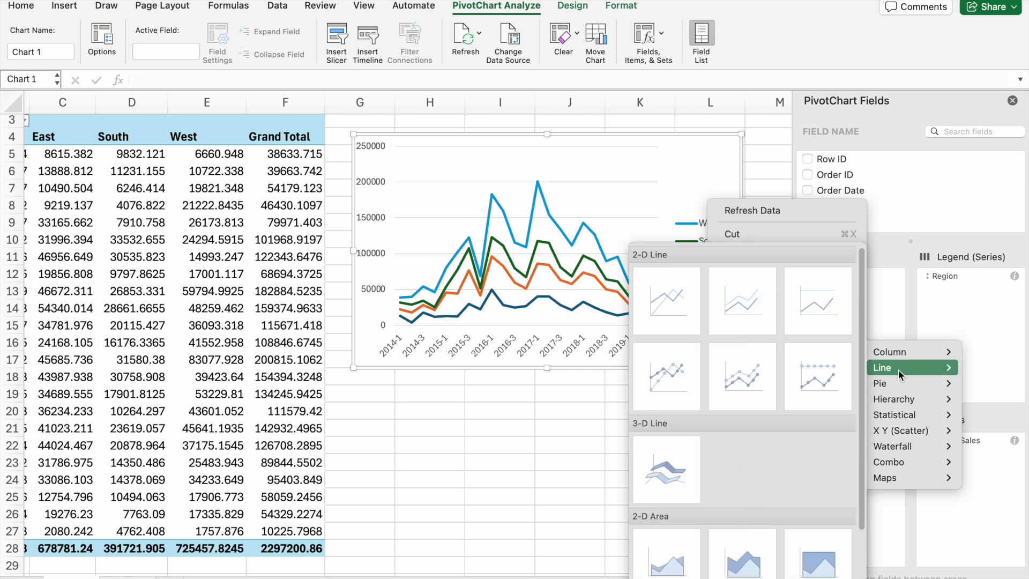
scroll(794, 400, "down", 3)
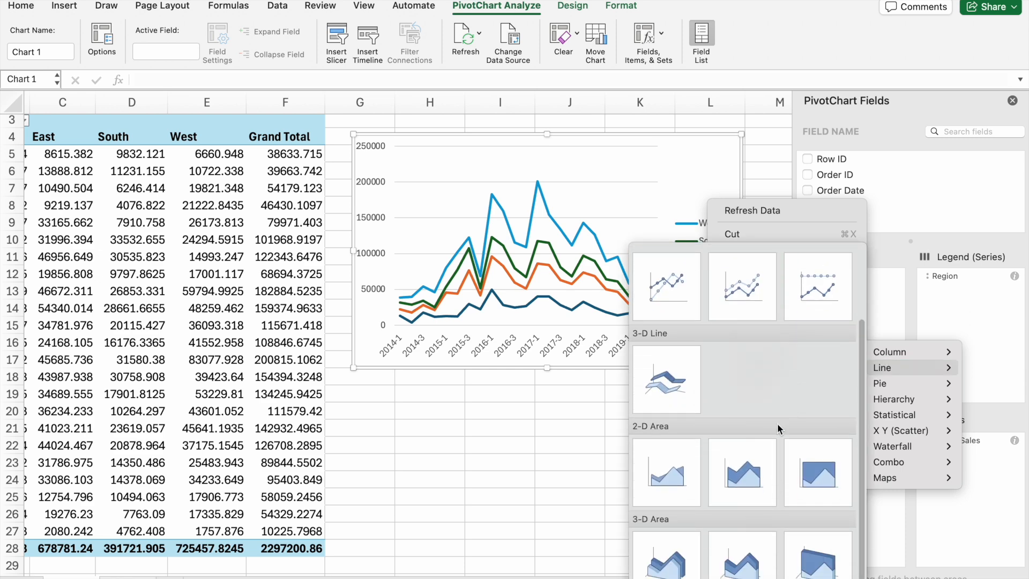
left_click(749, 472)
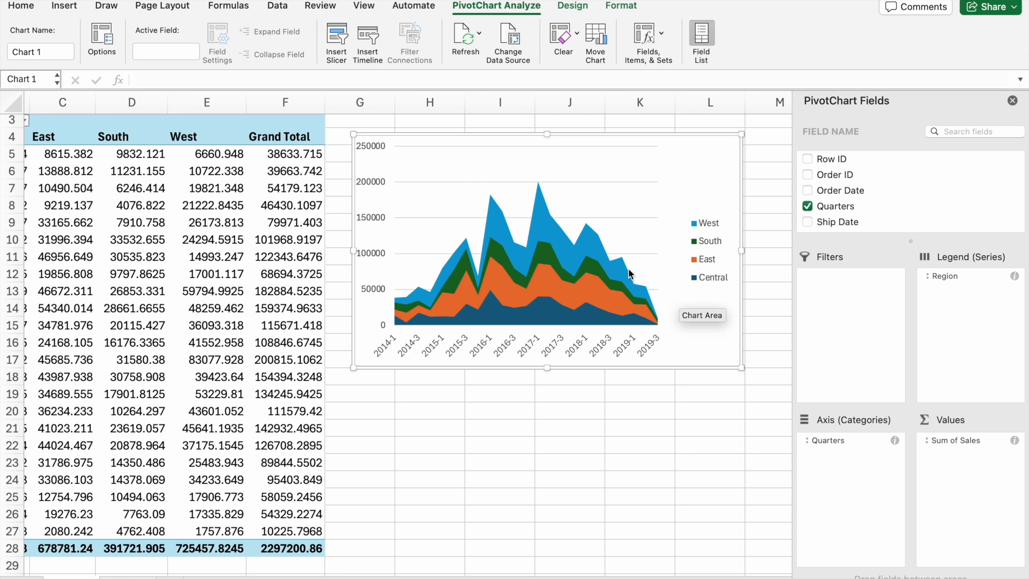
Change the regional sales chart to a 2-D 100% stacked area chart
right_click(705, 331)
mouse_move(759, 350)
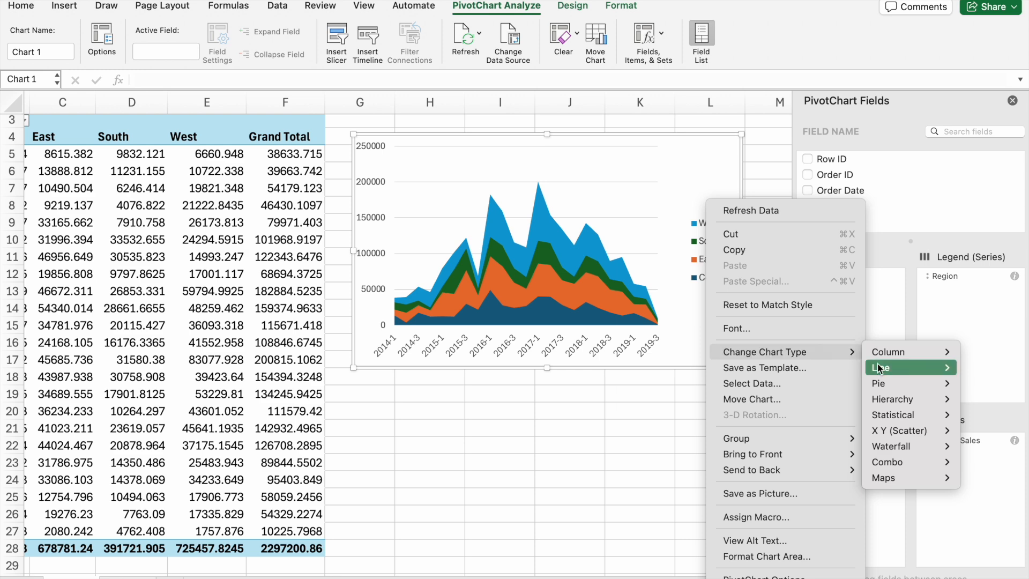
mouse_move(879, 368)
left_click(802, 539)
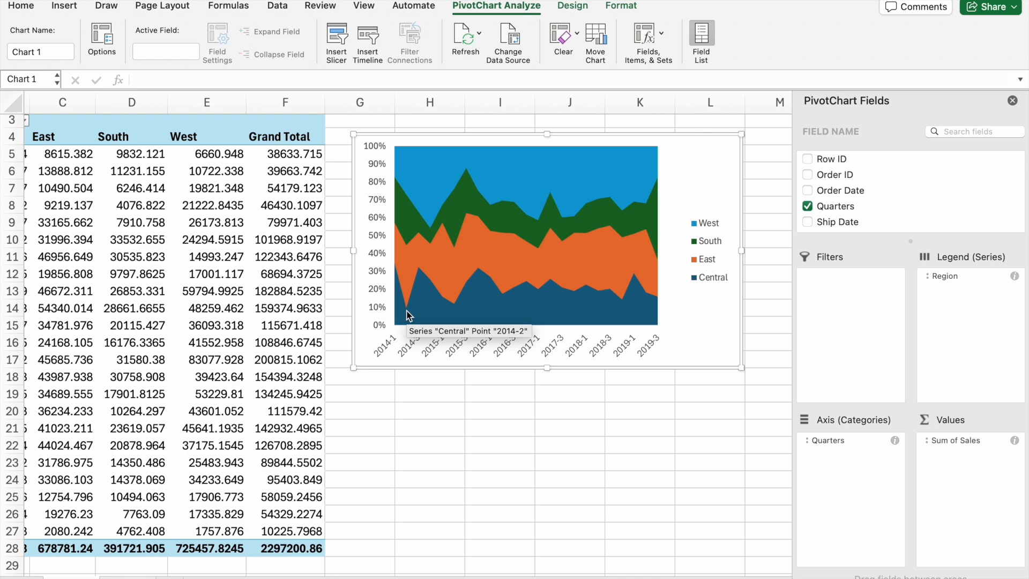
Fill the Central series of the area chart with purple
scroll(460, 435, "up", 2)
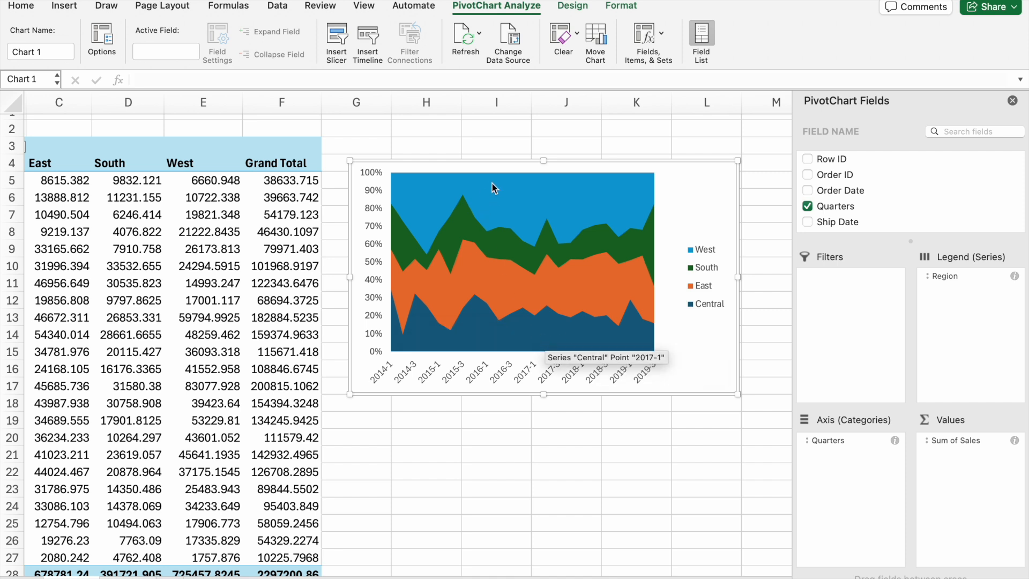
left_click(535, 326)
left_click(18, 7)
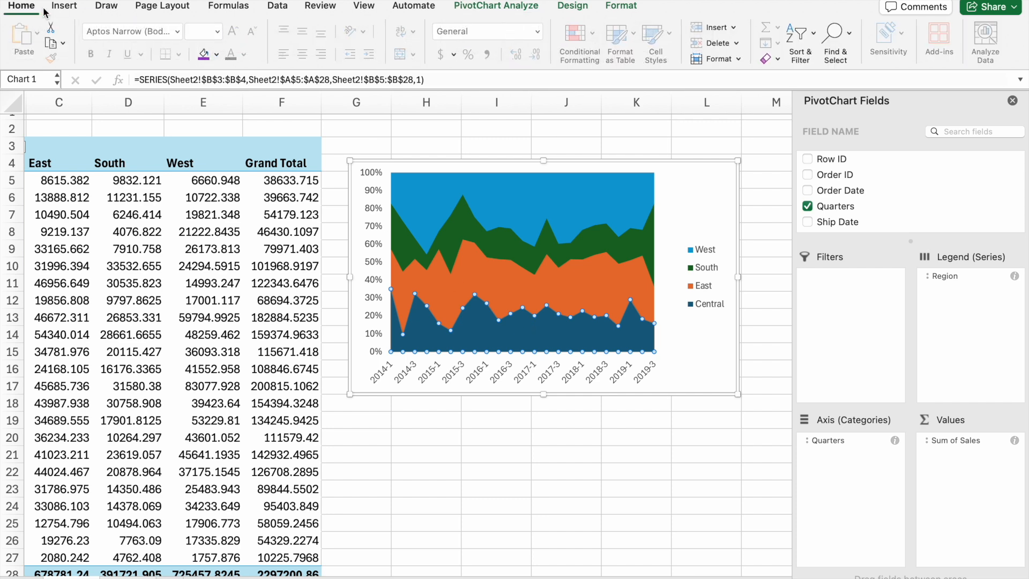
left_click(204, 55)
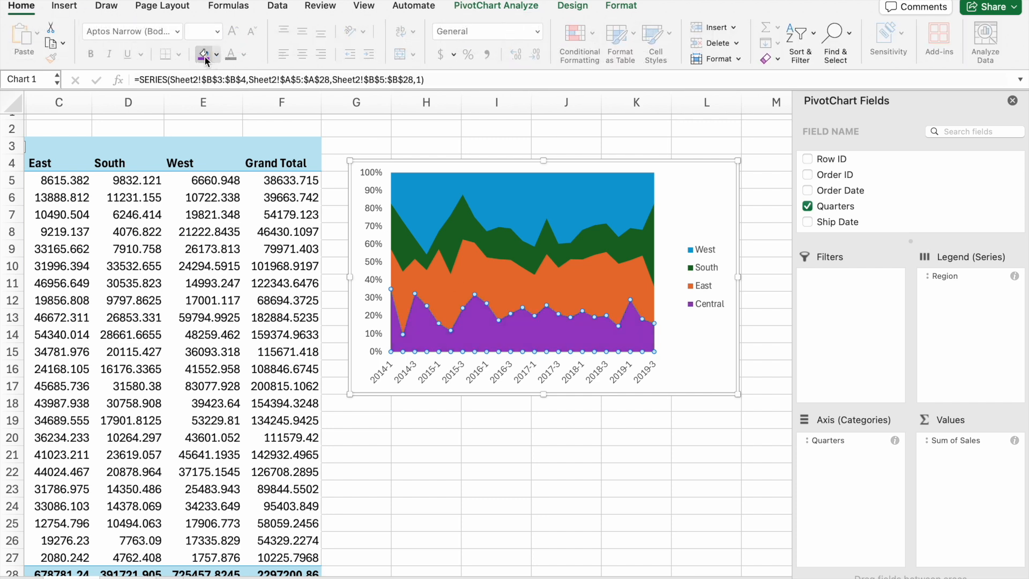
left_click(696, 223)
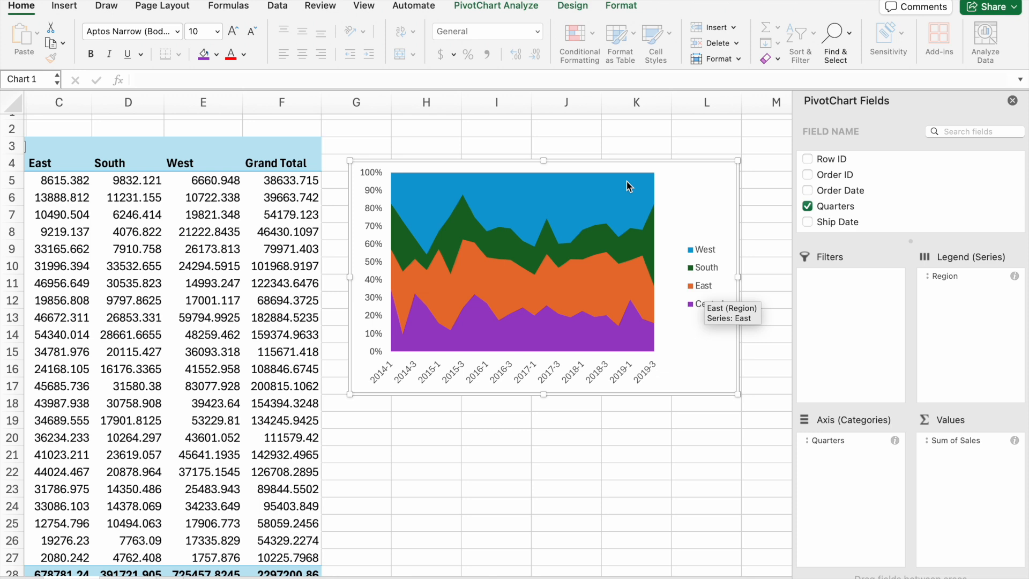
scroll(295, 262, "left", 2)
scroll(295, 263, "right", 5)
scroll(295, 263, "right", 1)
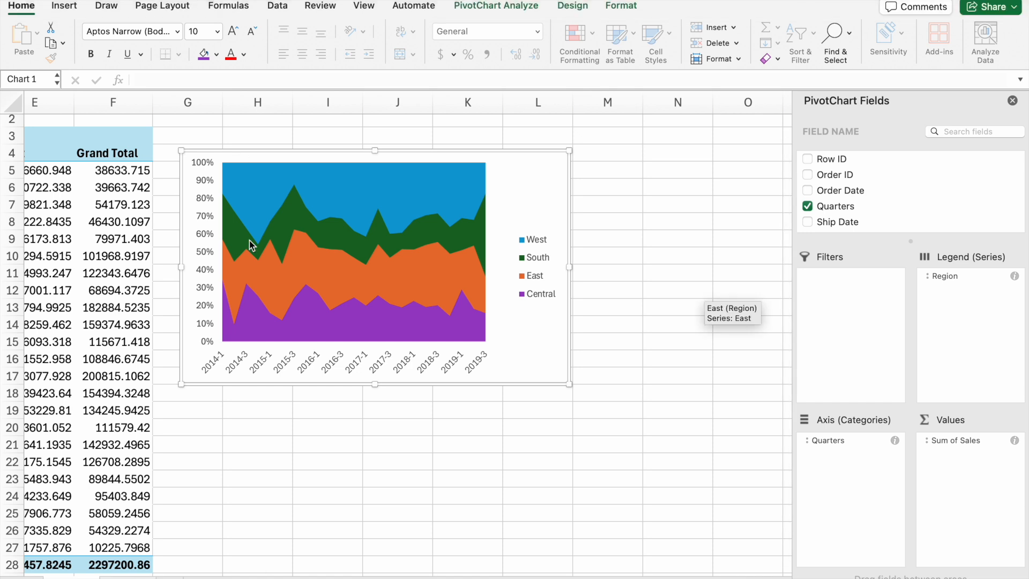